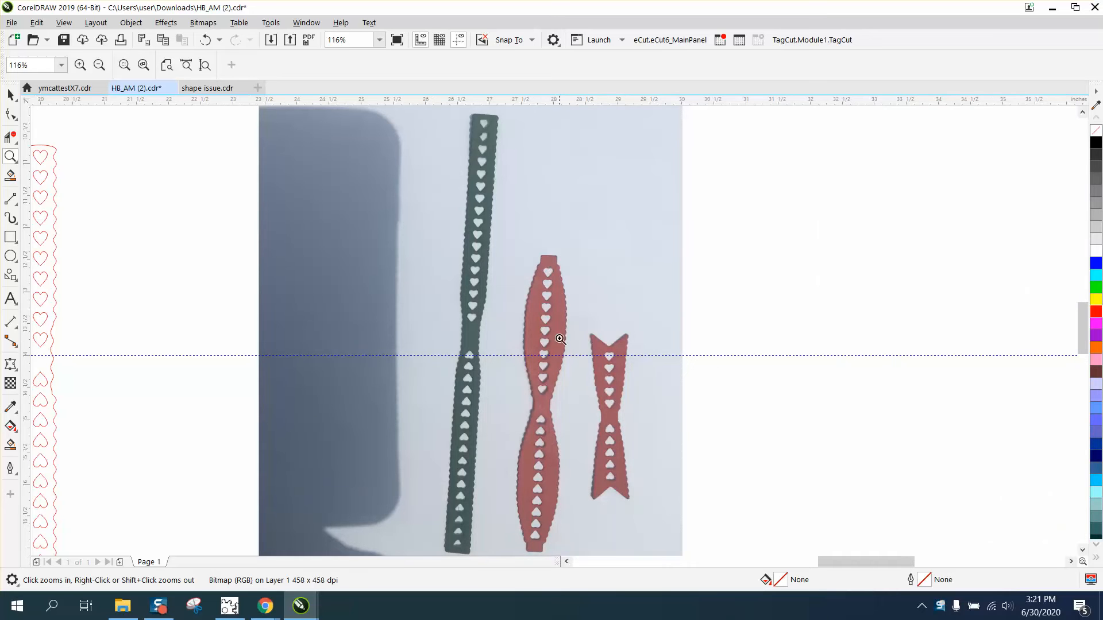
Step: Examine the scalloped edges and heart cutouts of the green and red straps in the photo
drag(476, 274, 503, 306)
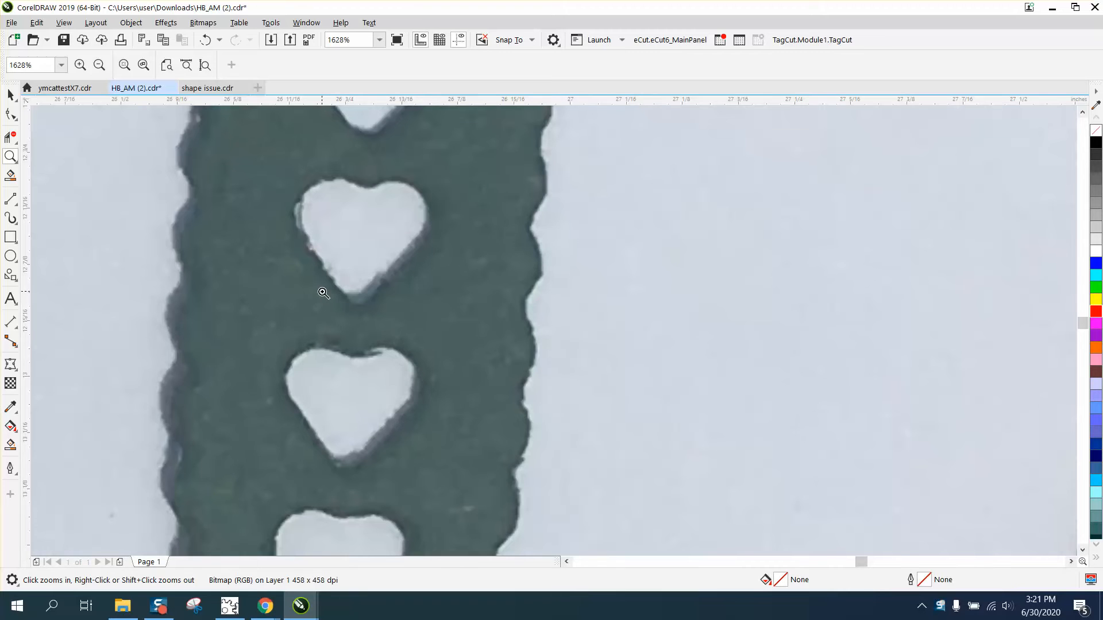
right_click(521, 285)
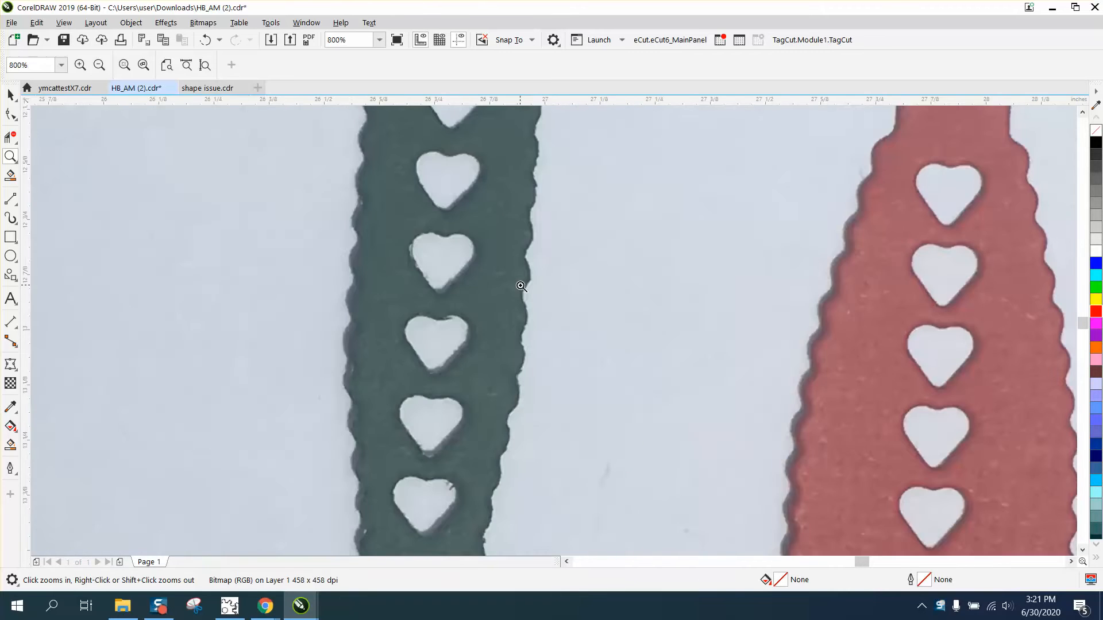
right_click(521, 286)
right_click(521, 286)
right_click(521, 285)
drag(559, 291, 603, 329)
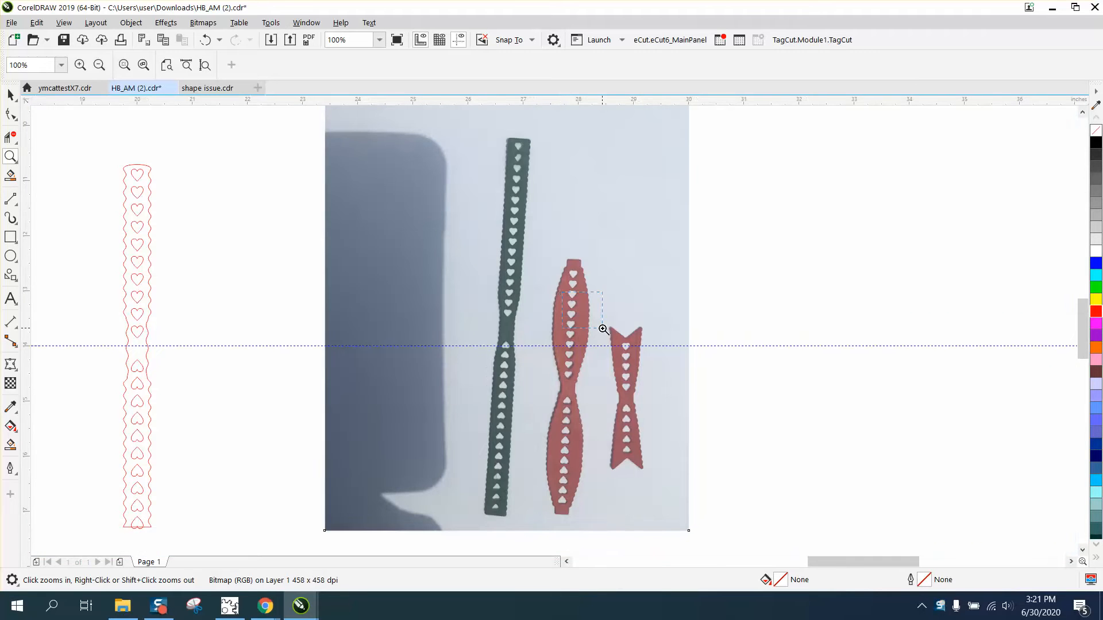
right_click(605, 326)
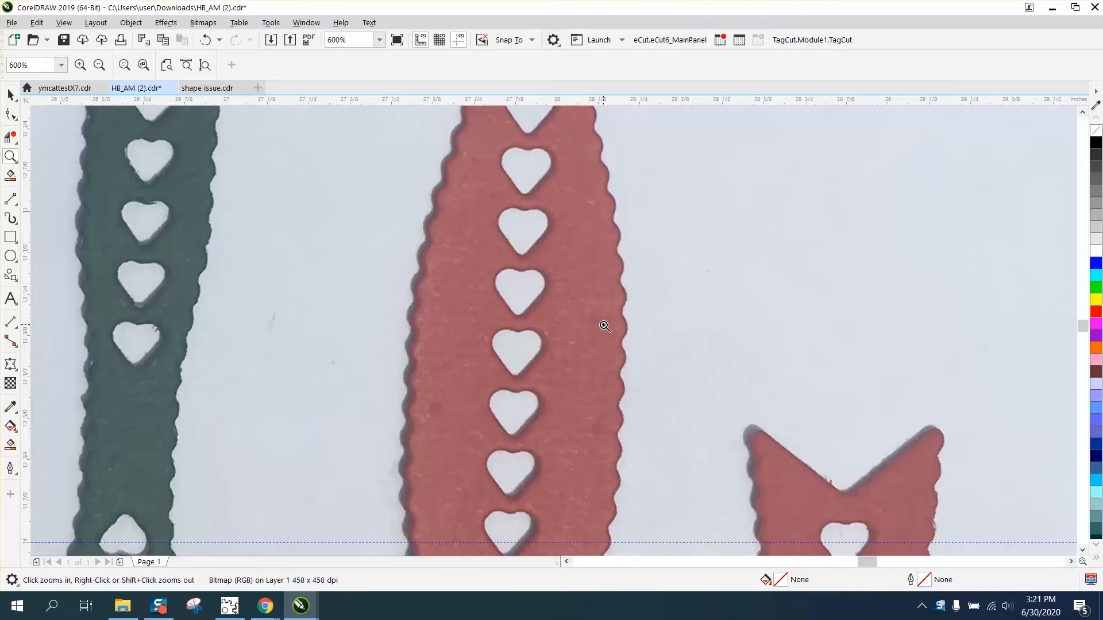
right_click(605, 326)
right_click(605, 325)
right_click(605, 325)
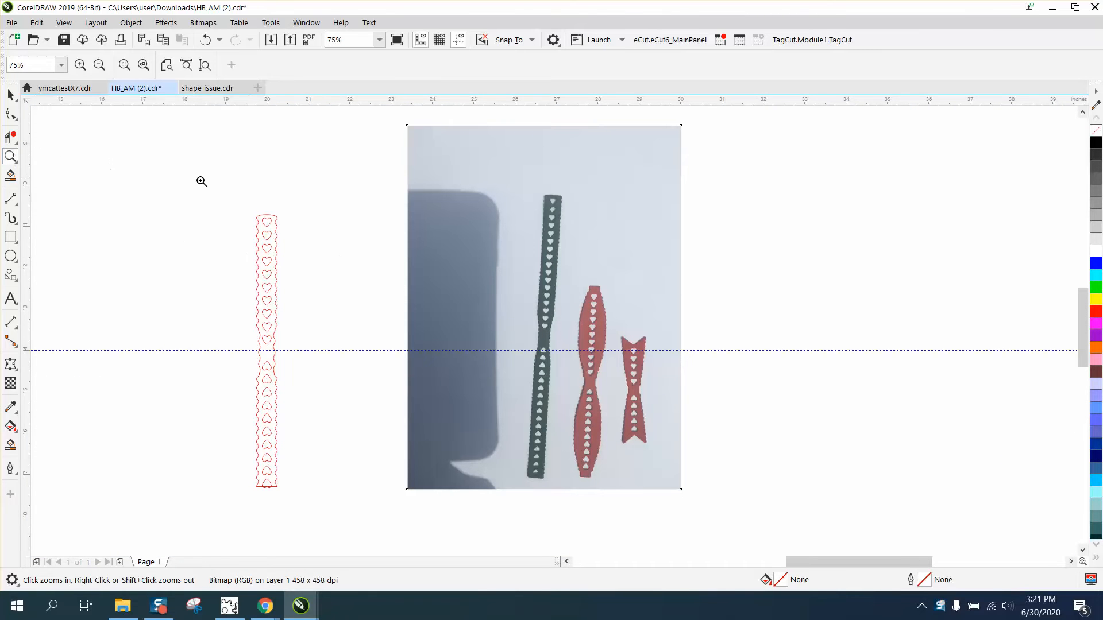
Step: Move the whole red heart strip outline from beside the photo's shadowed edge to the empty area on the photo's opposite side
drag(206, 197, 327, 299)
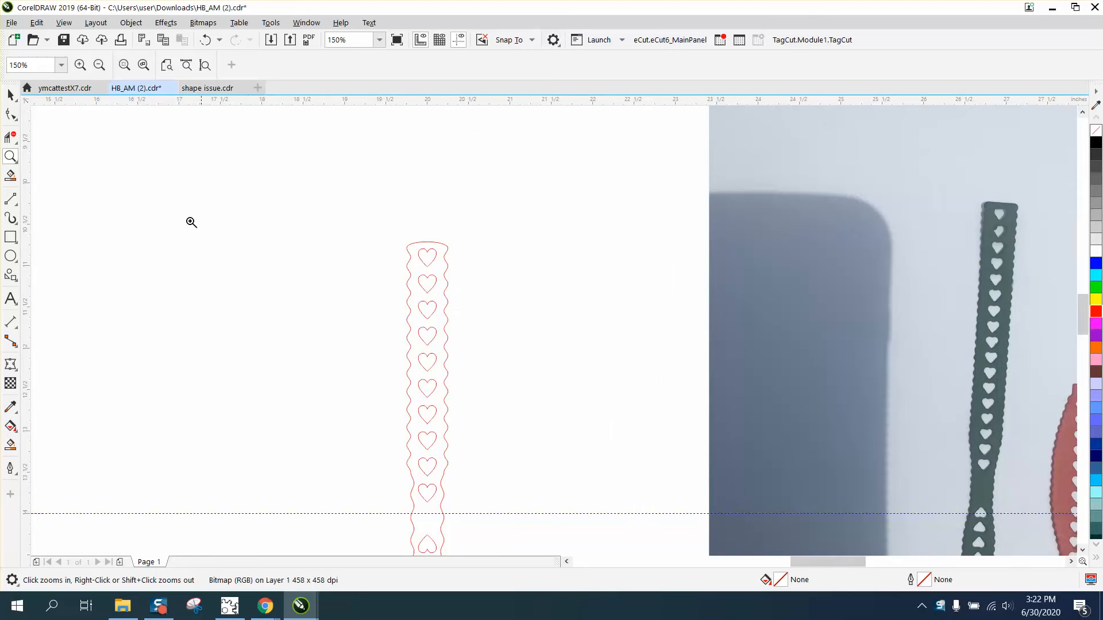
click(11, 95)
scroll(342, 196, down, 4)
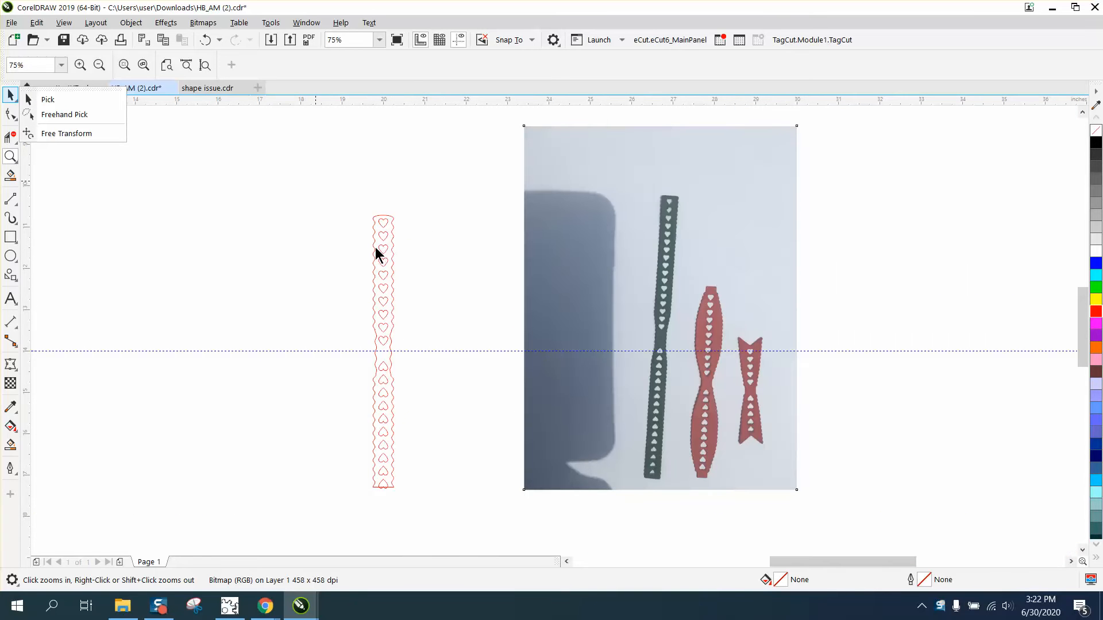
click(11, 94)
drag(320, 193, 454, 496)
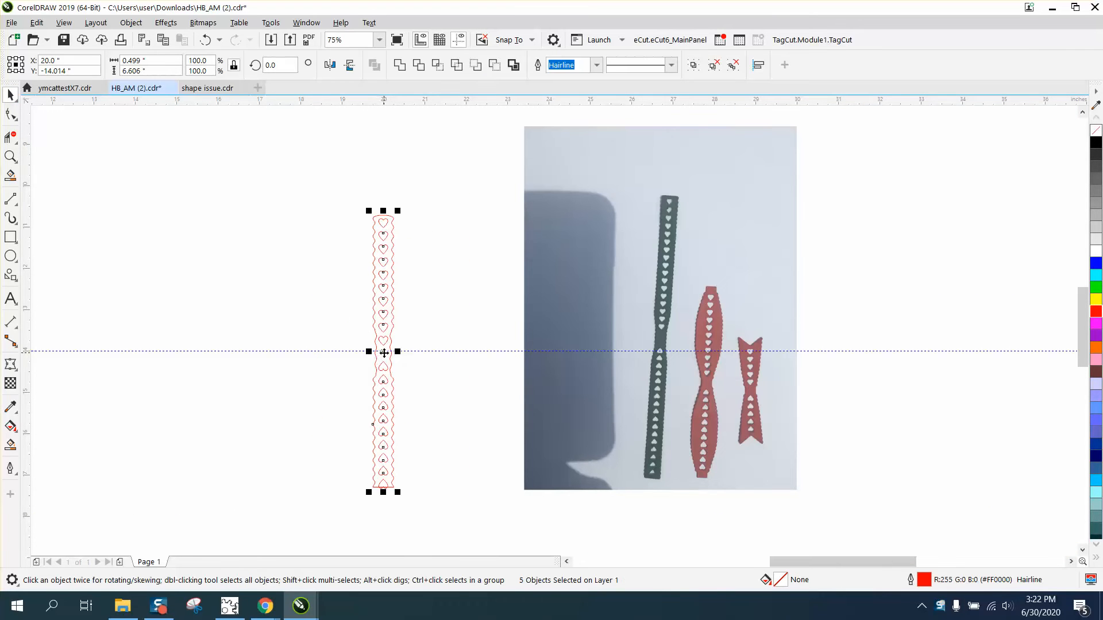
drag(384, 353, 868, 322)
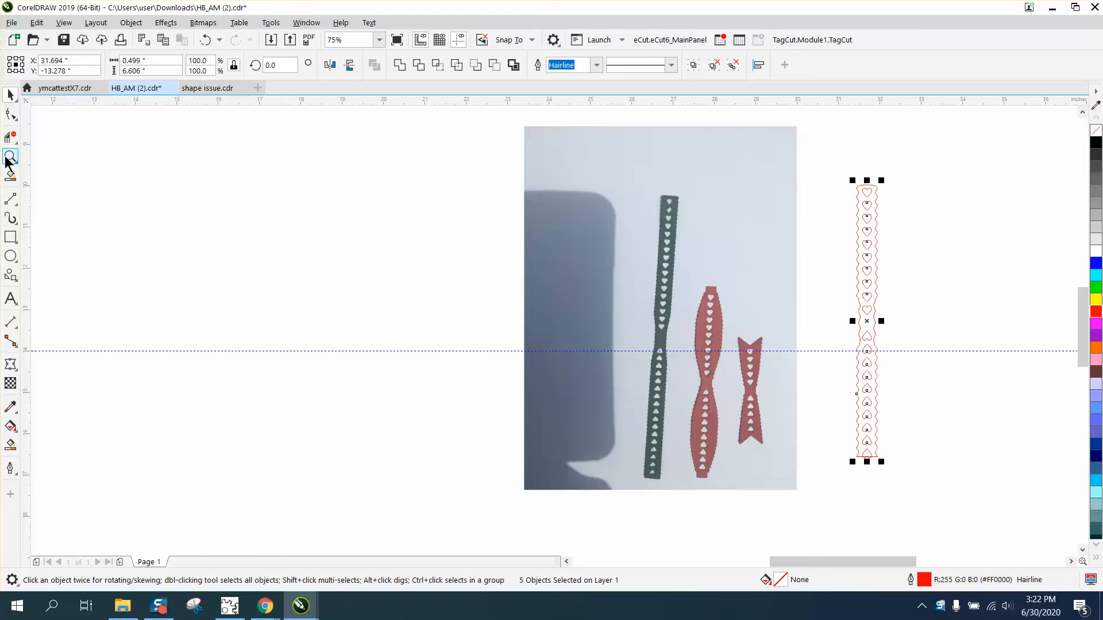
Step: Draw a tall, narrow rectangle about 0.389 by 7.042 inches beside the photo and round all its corners by 0.05 inches
click(10, 236)
drag(311, 197, 327, 488)
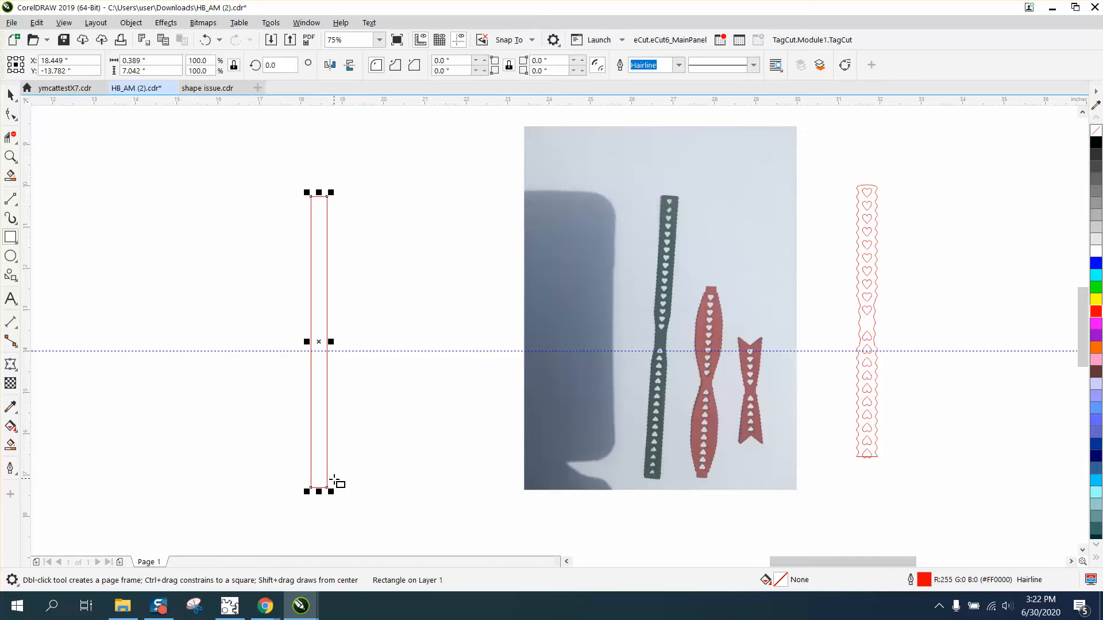
click(11, 157)
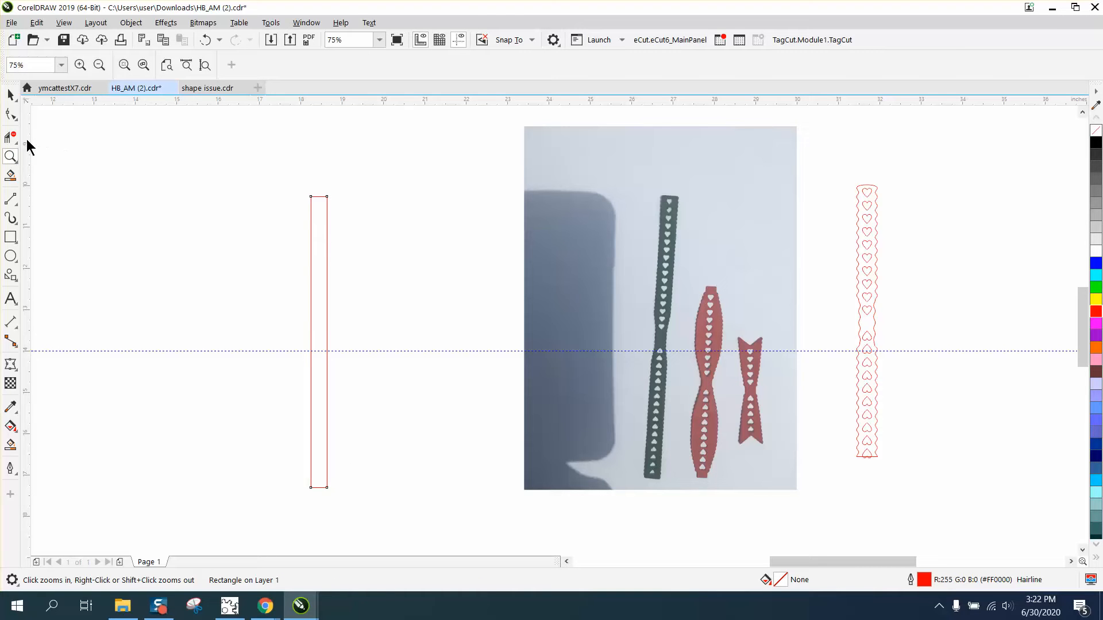
drag(267, 187, 402, 247)
click(10, 96)
click(10, 112)
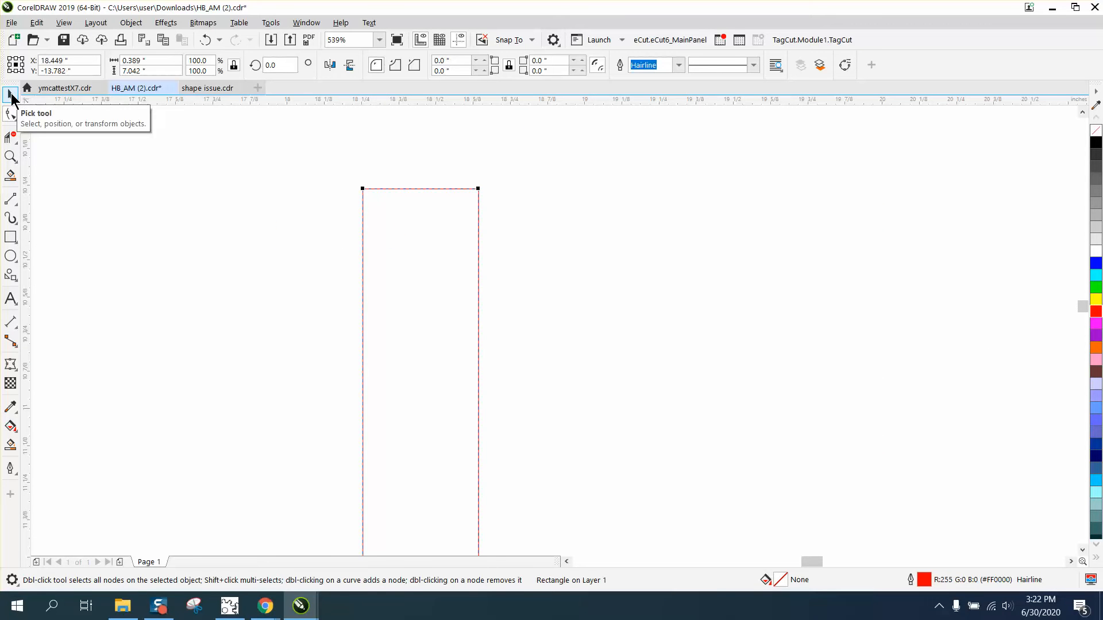
click(11, 95)
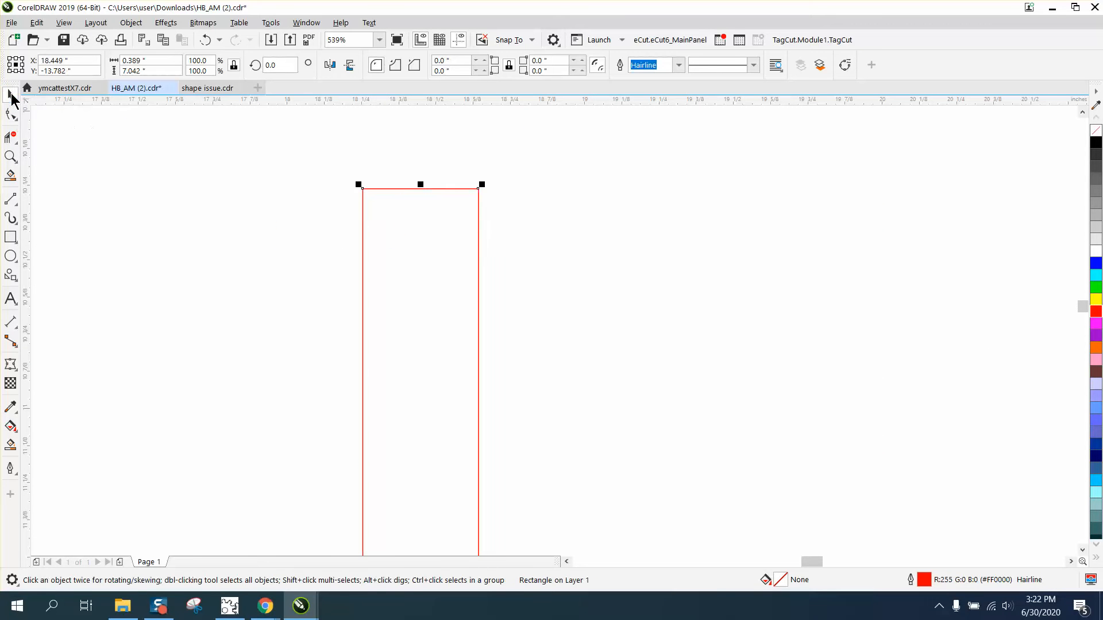
click(485, 69)
scroll(481, 154, down, 5)
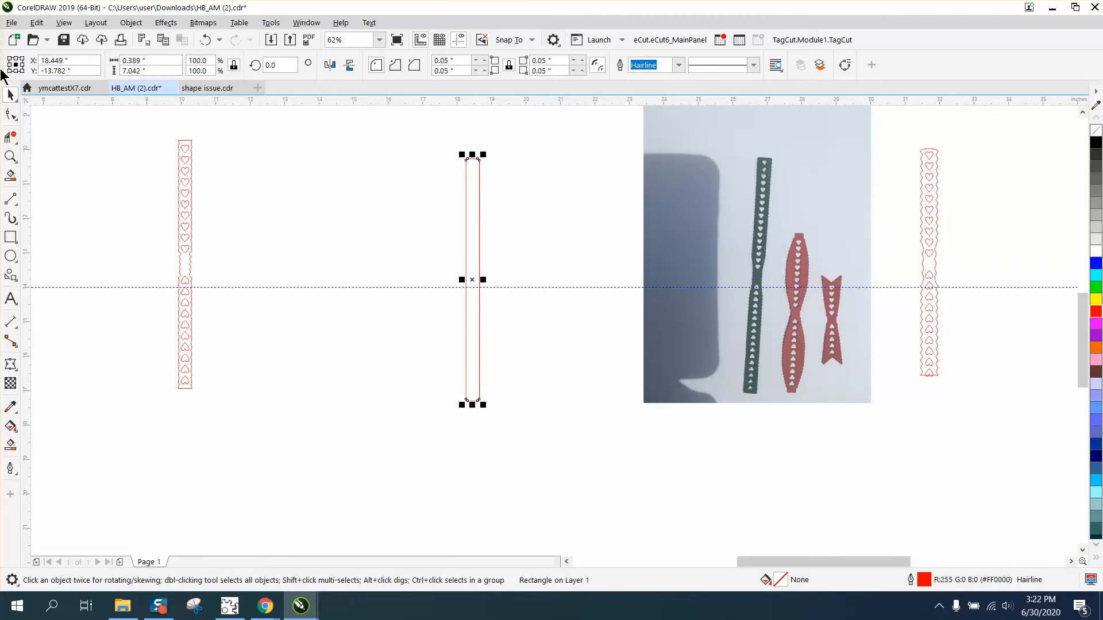
Step: Center the rounded rectangle on the page and convert it to curves
click(10, 114)
key(p)
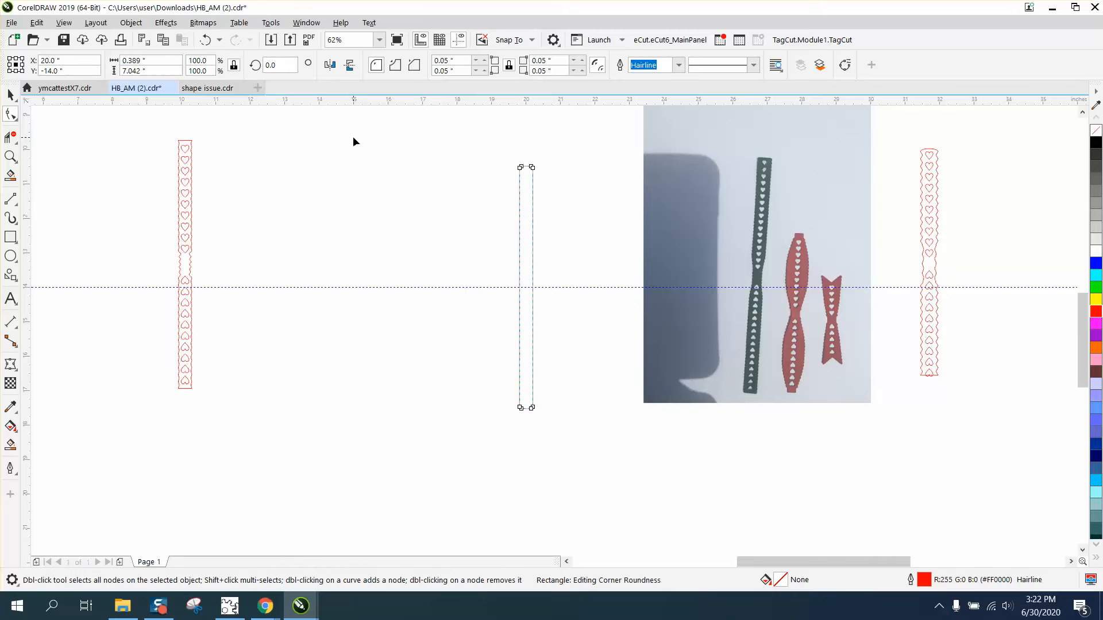
click(11, 96)
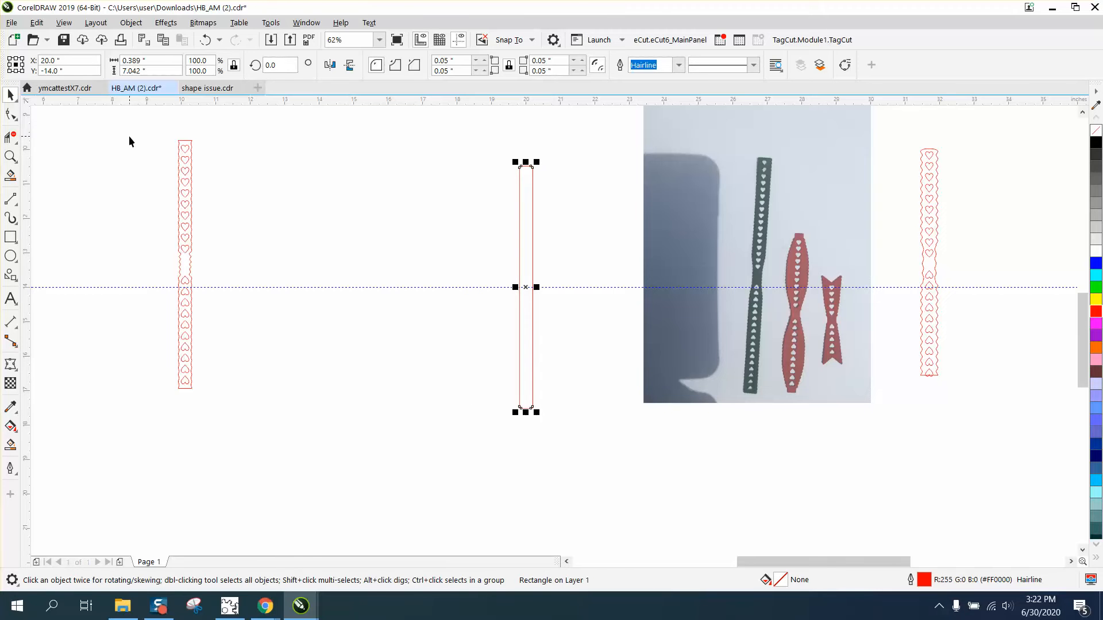
click(132, 22)
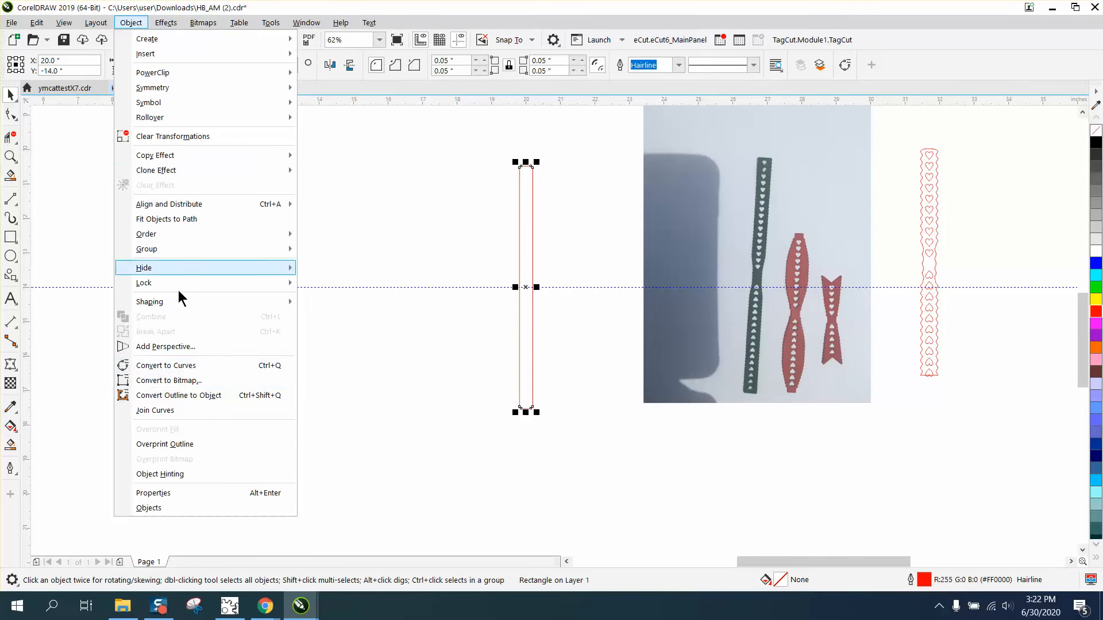
click(180, 366)
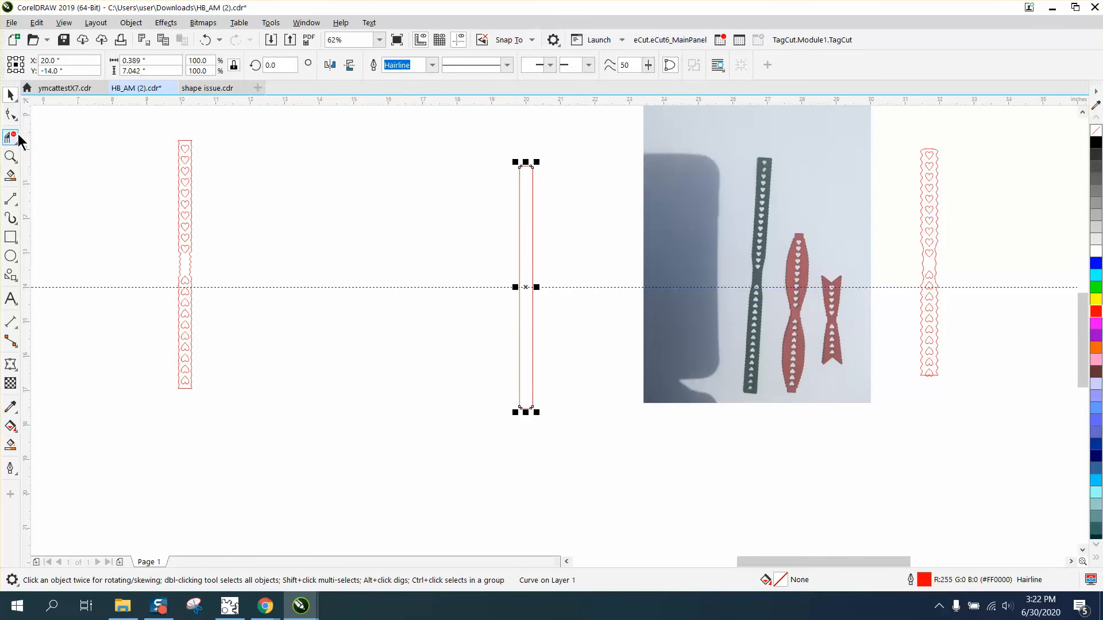
Step: Select all nodes of the rounded strip and add intermediate nodes six times
click(11, 113)
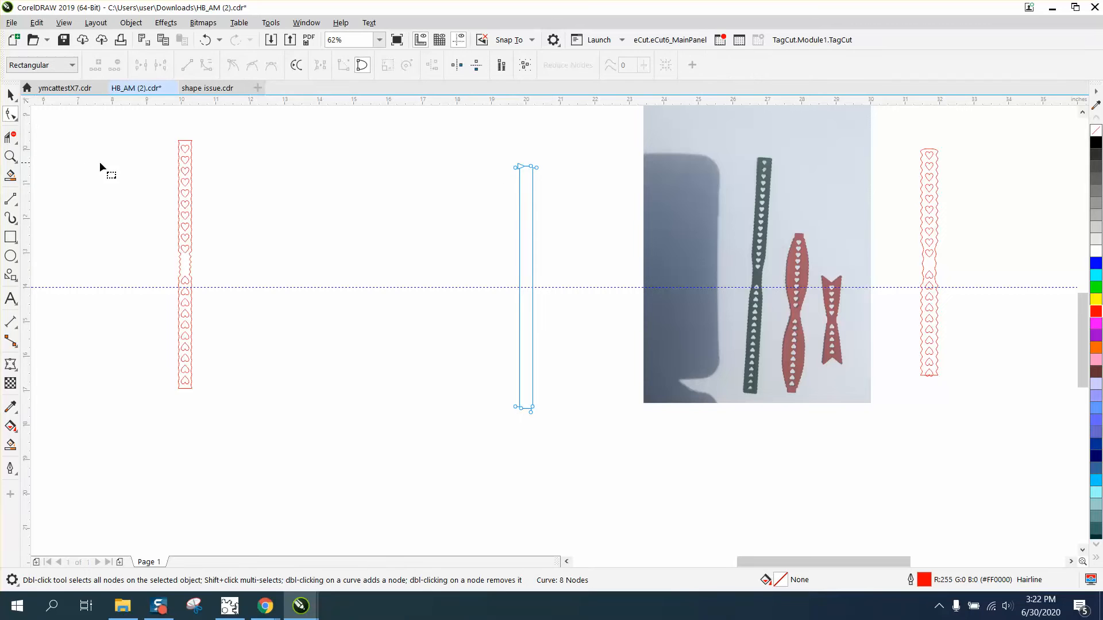
click(11, 156)
drag(489, 159, 600, 442)
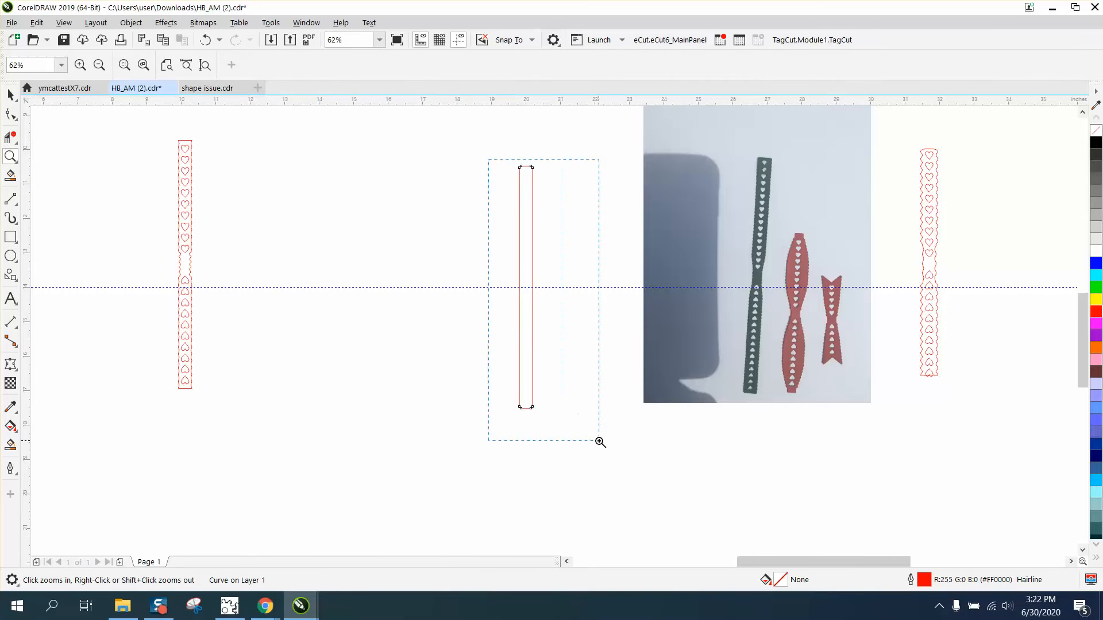
click(11, 114)
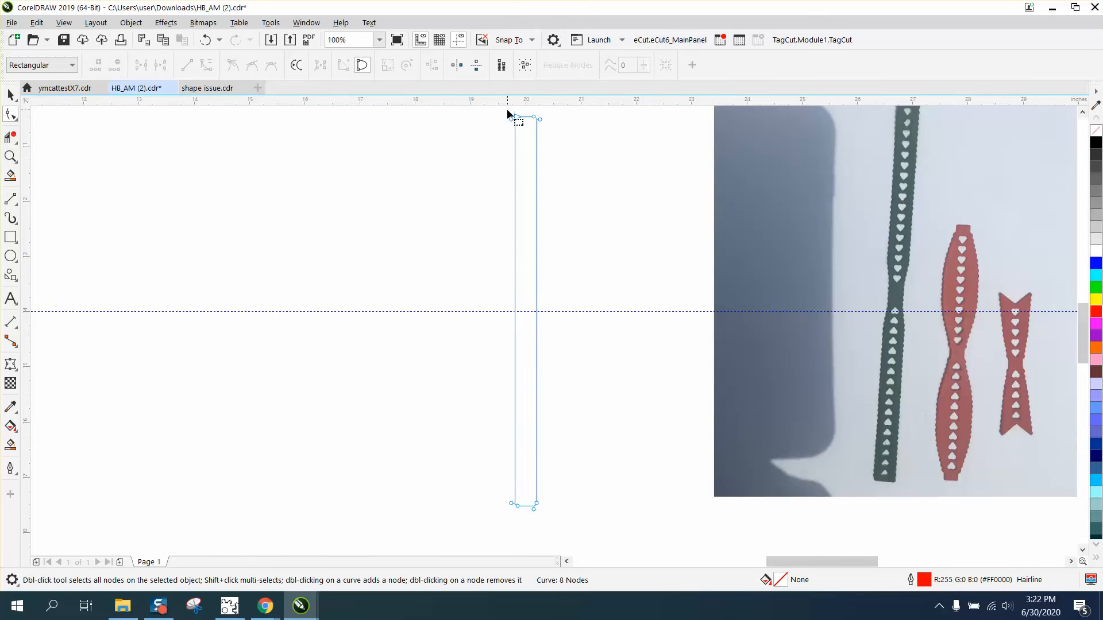
drag(507, 111, 578, 528)
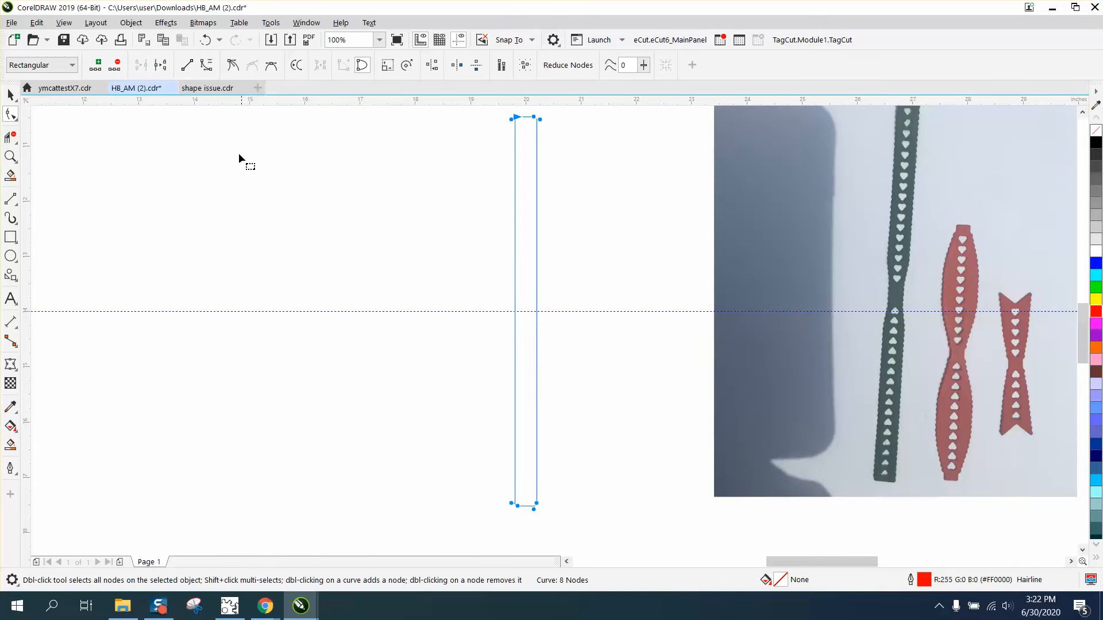
click(99, 64)
click(98, 65)
click(99, 65)
click(99, 64)
click(99, 65)
click(99, 65)
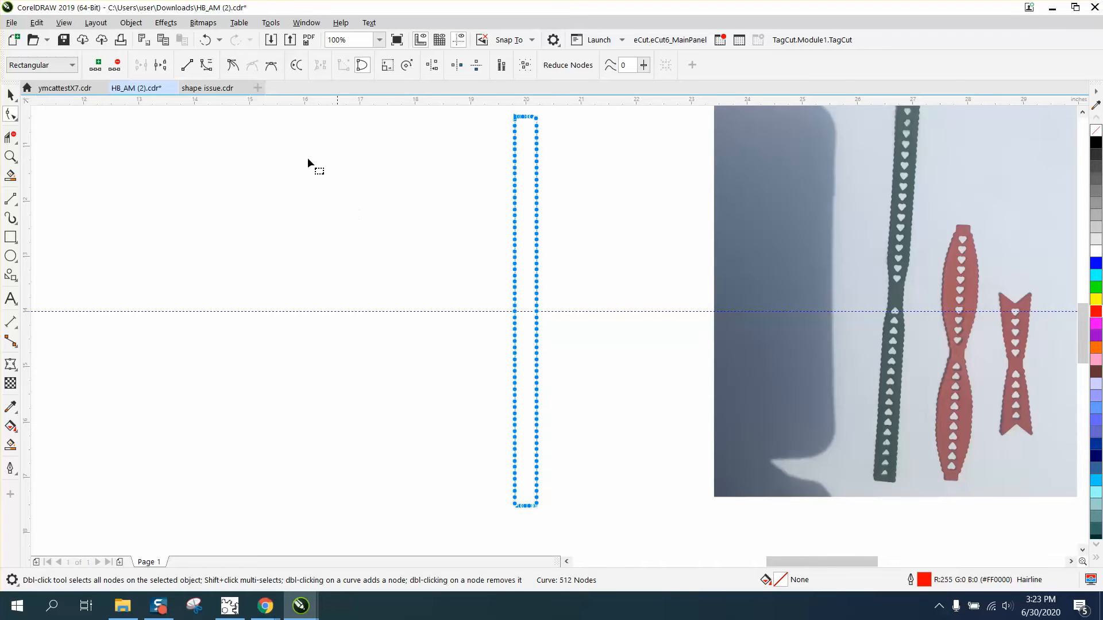
Step: Delete the extra nodes along the strip's straight top edge between the two rounded corners
click(10, 156)
drag(506, 115, 566, 144)
click(11, 114)
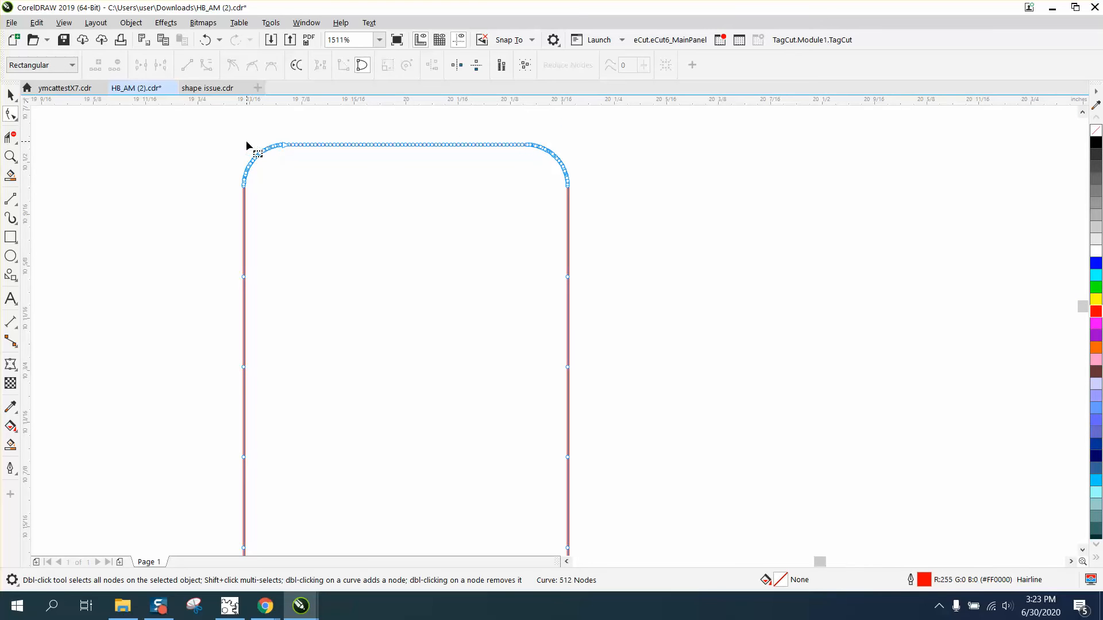
drag(287, 135, 429, 166)
drag(525, 169, 529, 167)
key(Delete)
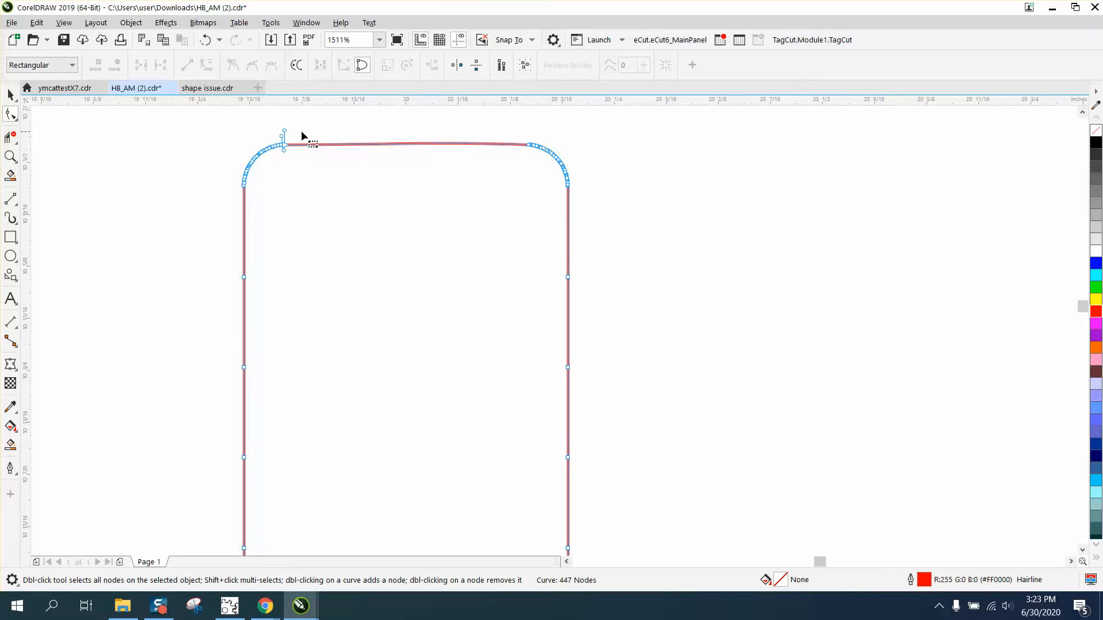
drag(271, 120, 313, 146)
key(Delete)
scroll(414, 158, down, 5)
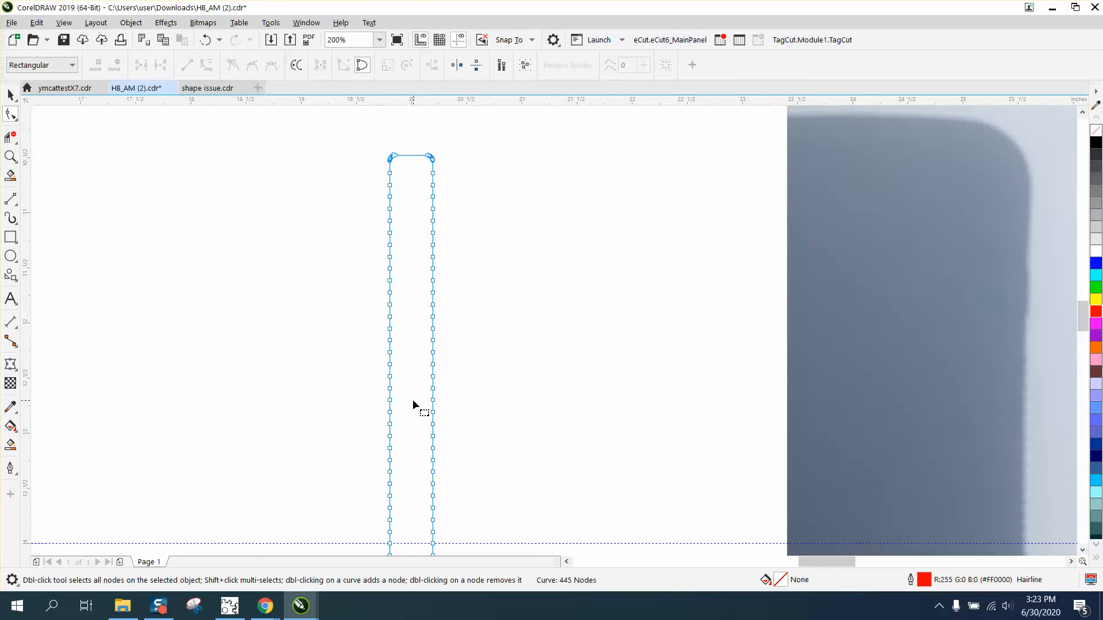
scroll(406, 385, down, 1)
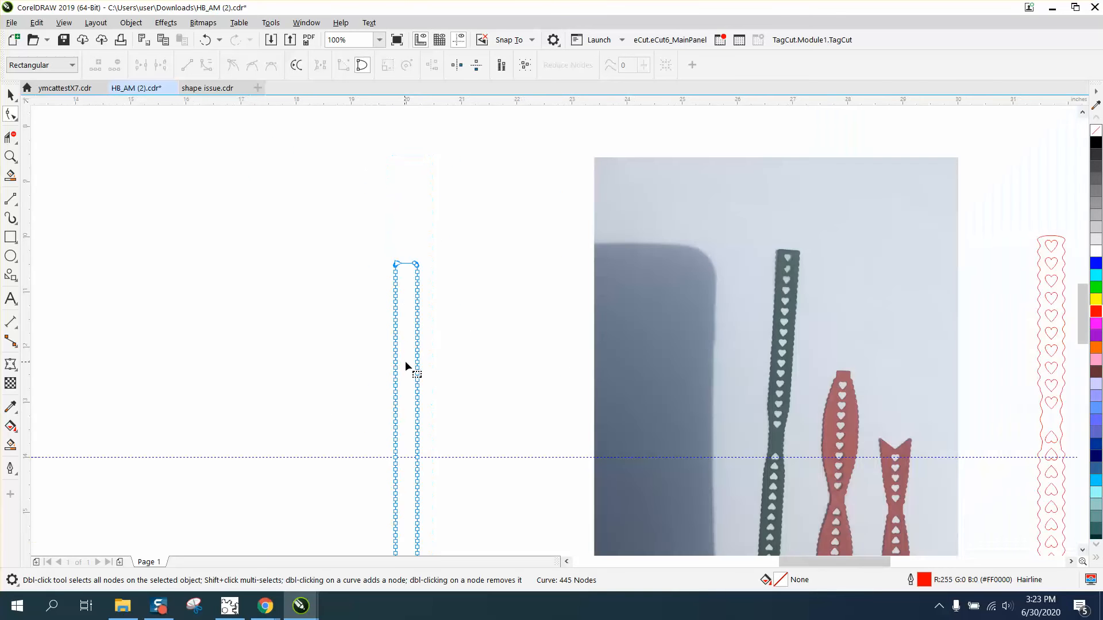
click(10, 156)
drag(390, 258, 481, 357)
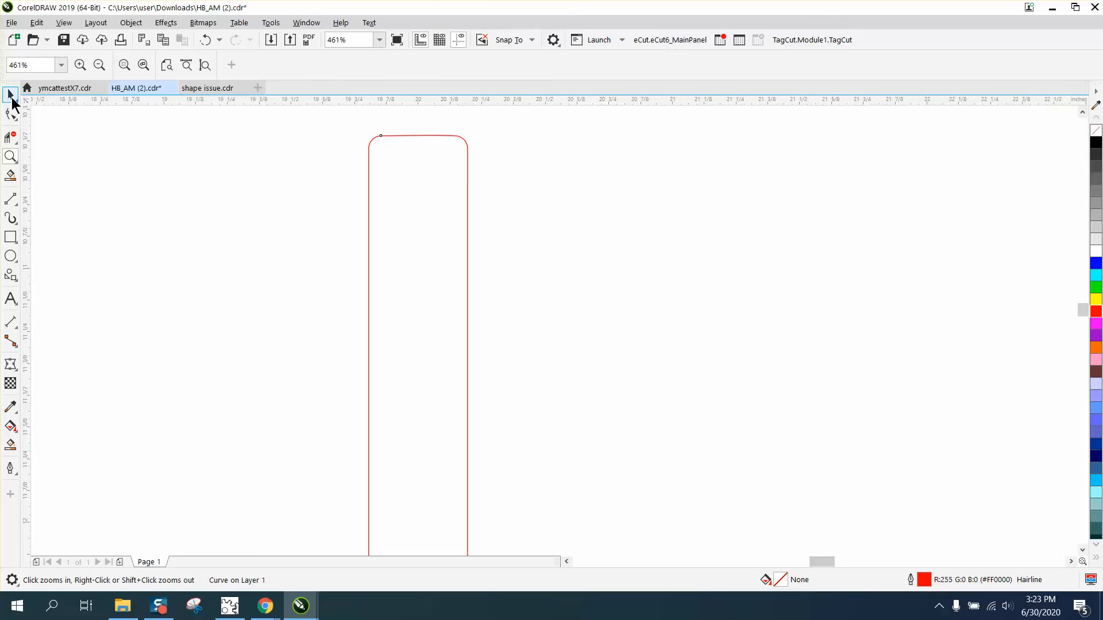
click(11, 95)
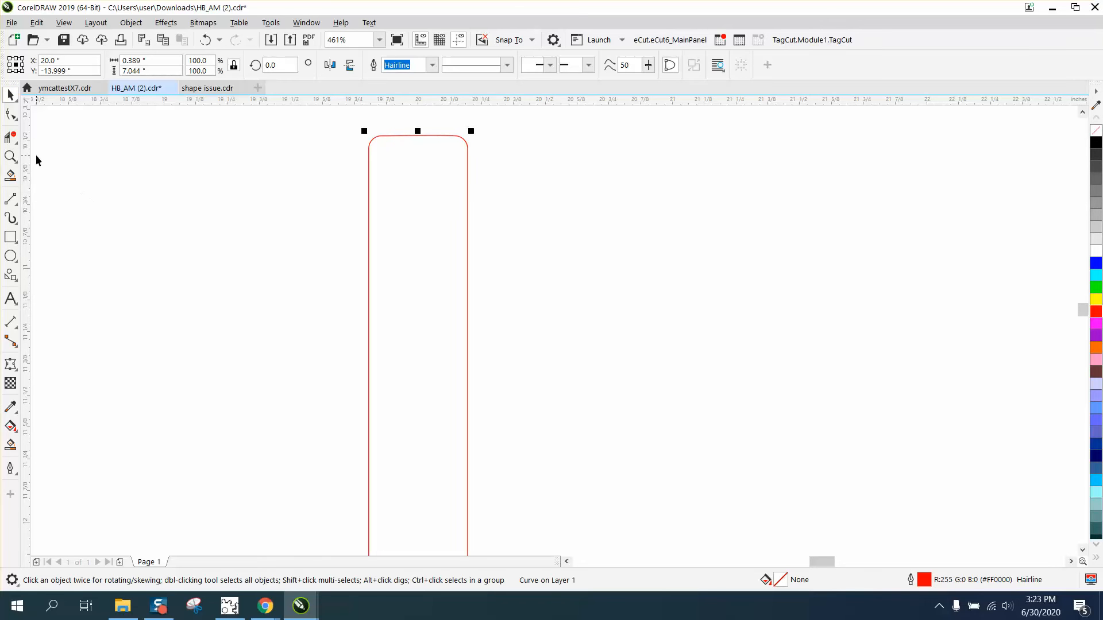
click(11, 137)
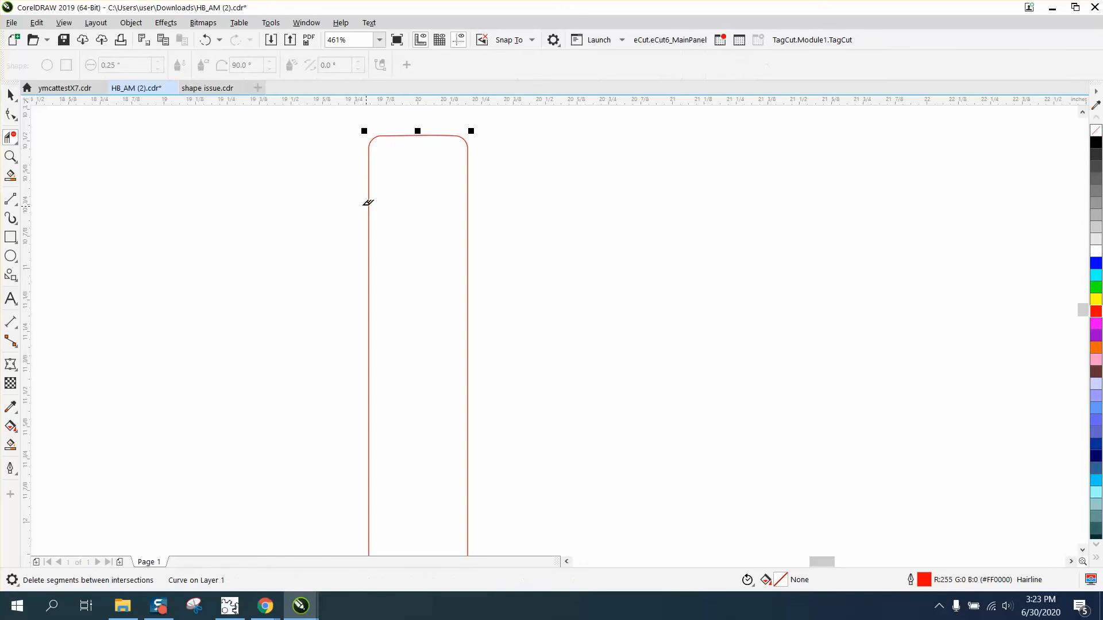
click(11, 114)
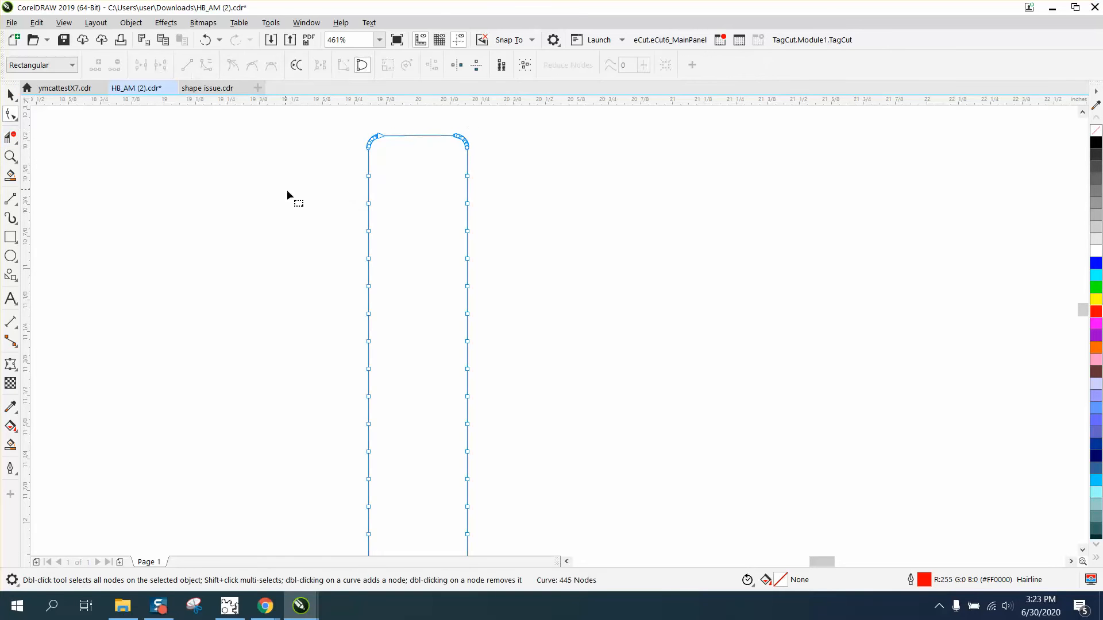
click(10, 95)
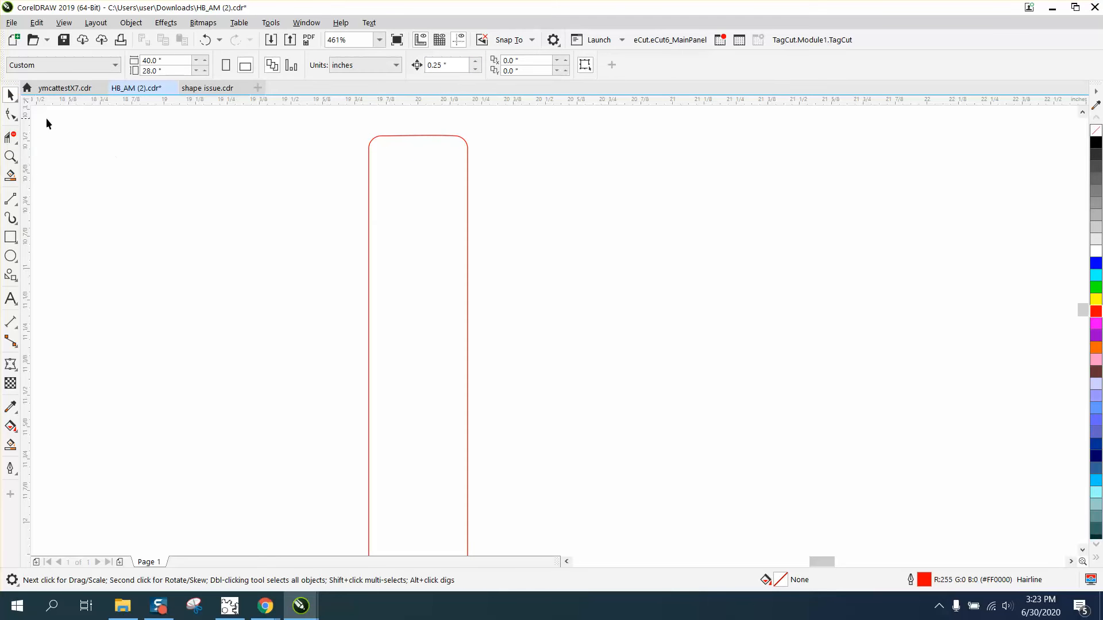
Step: Select all of the strip's nodes and convert their segments to curves
click(11, 114)
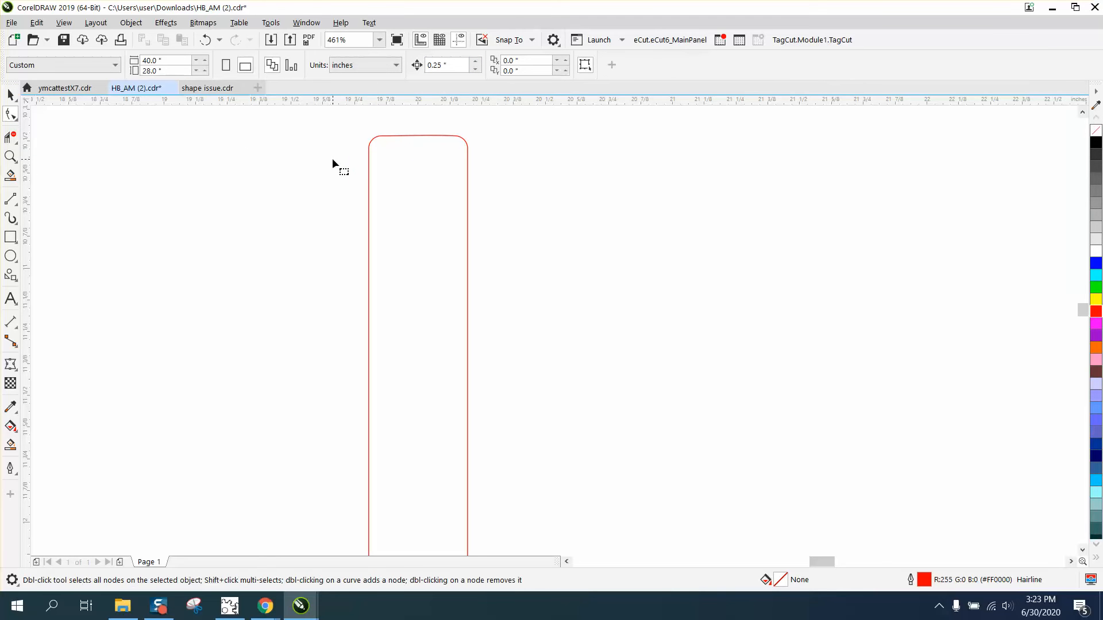
scroll(332, 158, down, 3)
click(351, 151)
drag(312, 141, 415, 558)
right_click(386, 399)
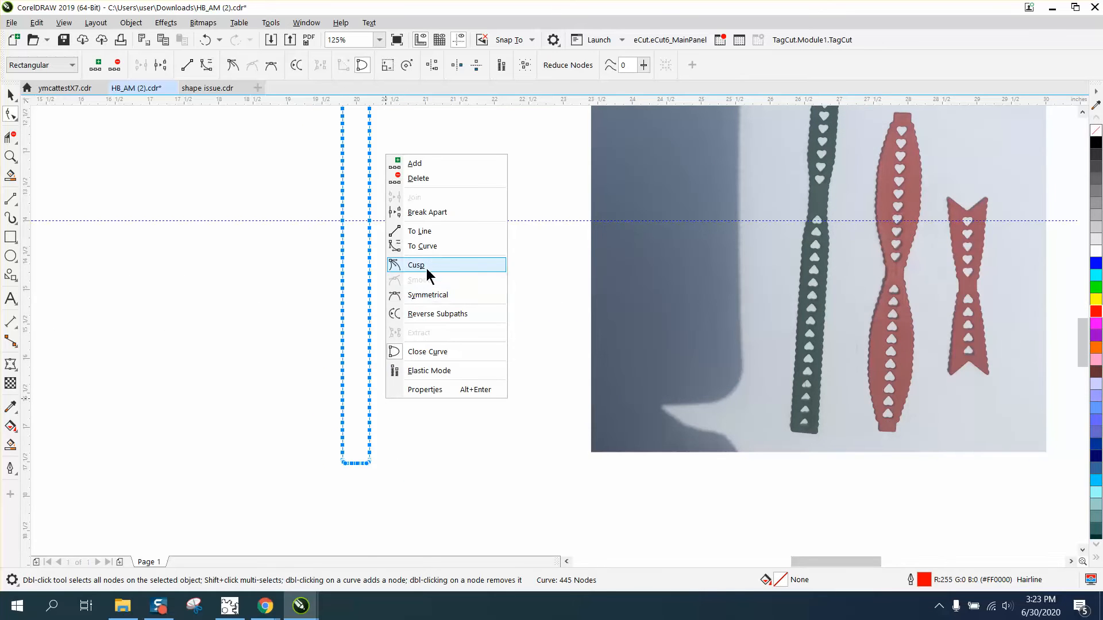
click(426, 246)
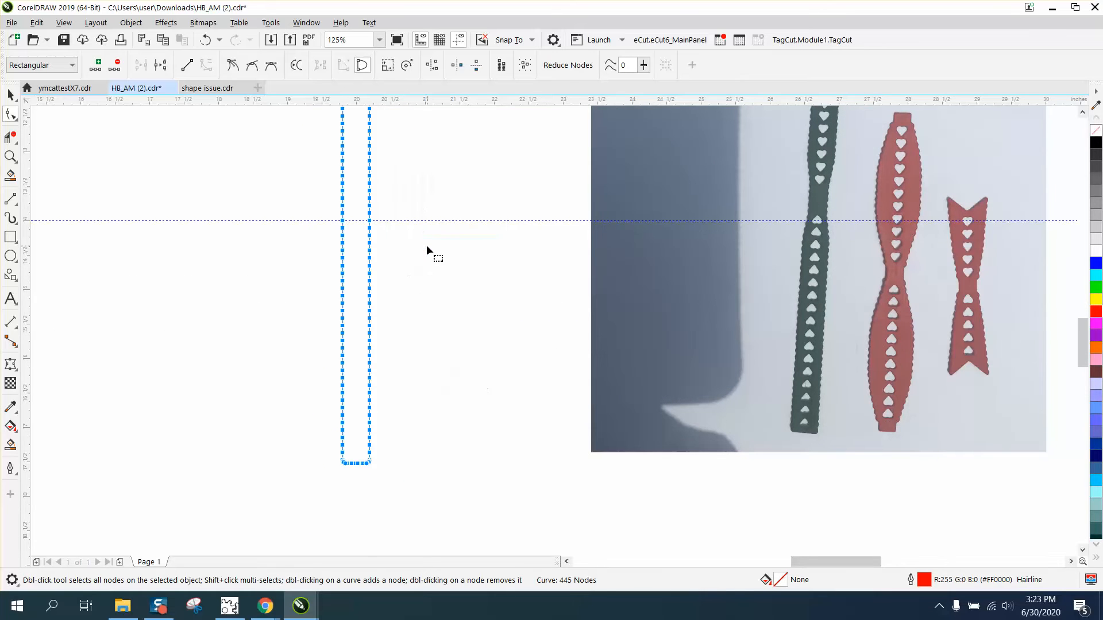
Step: Try to nudge the node below the strip's upper-left corner sideways with the existing nudge distance
click(11, 157)
right_click(379, 253)
drag(352, 113, 415, 167)
click(10, 114)
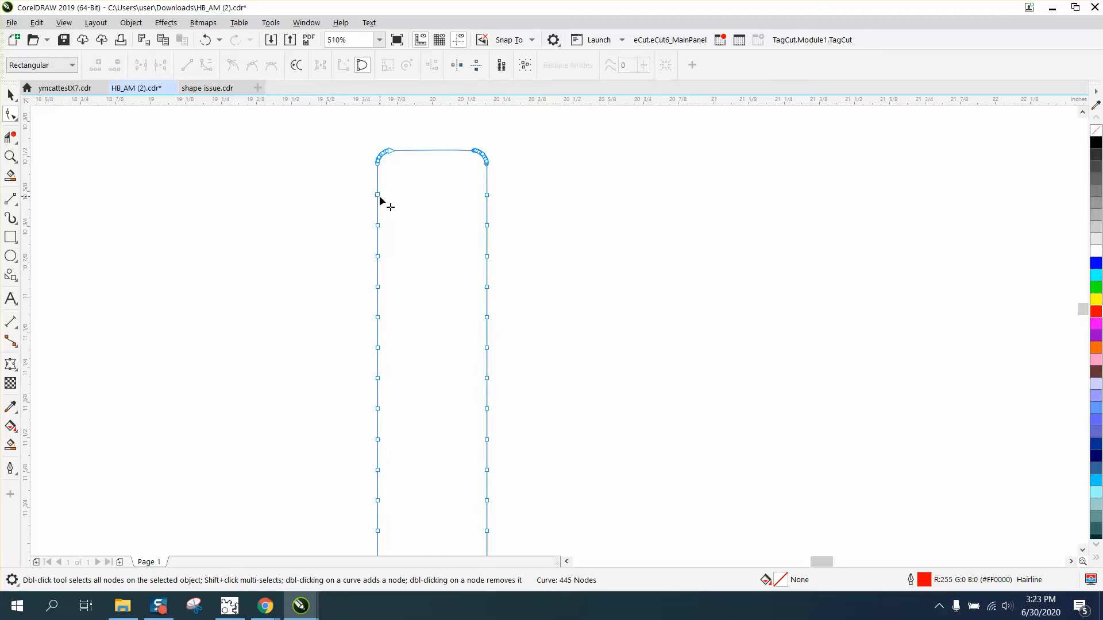
click(379, 196)
key(Right)
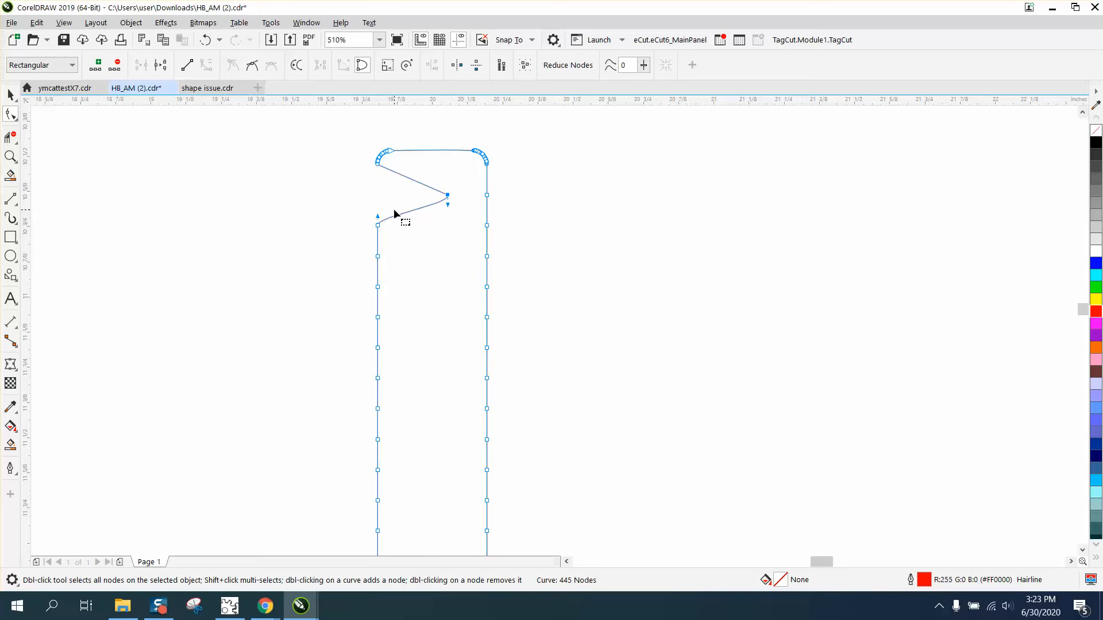
key(Left)
Step: Deselect the strip and set the document's nudge distance to 0.05 inches
click(10, 97)
click(264, 168)
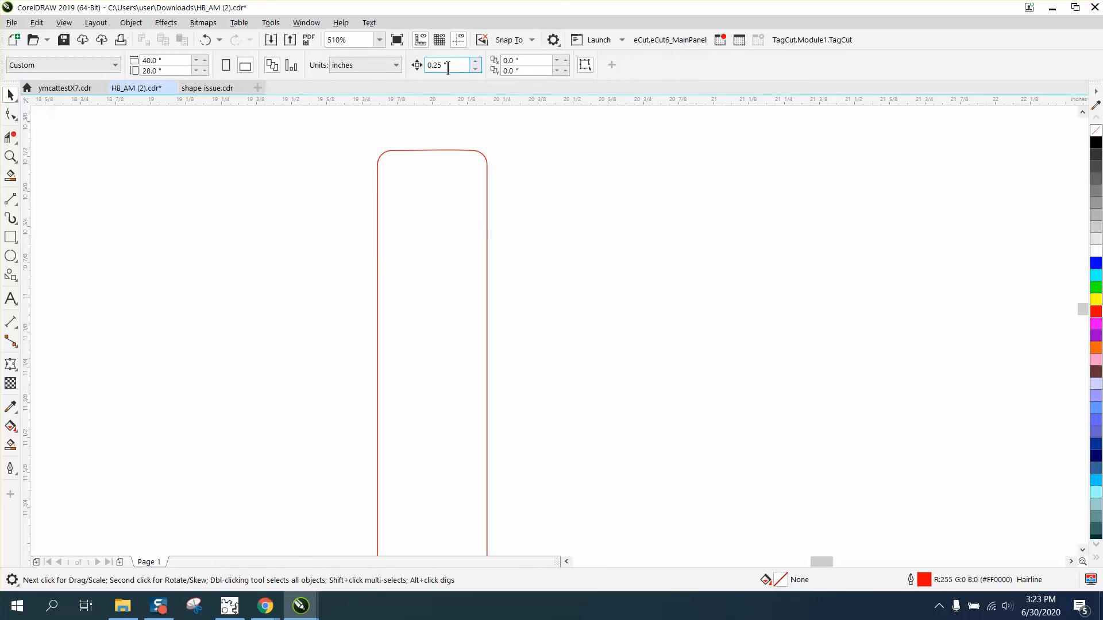
drag(449, 67, 389, 69)
text(.05)
Step: Try to nudge alternate left-edge nodes outward starting from the first node below the corner, and undo the nudges
click(11, 114)
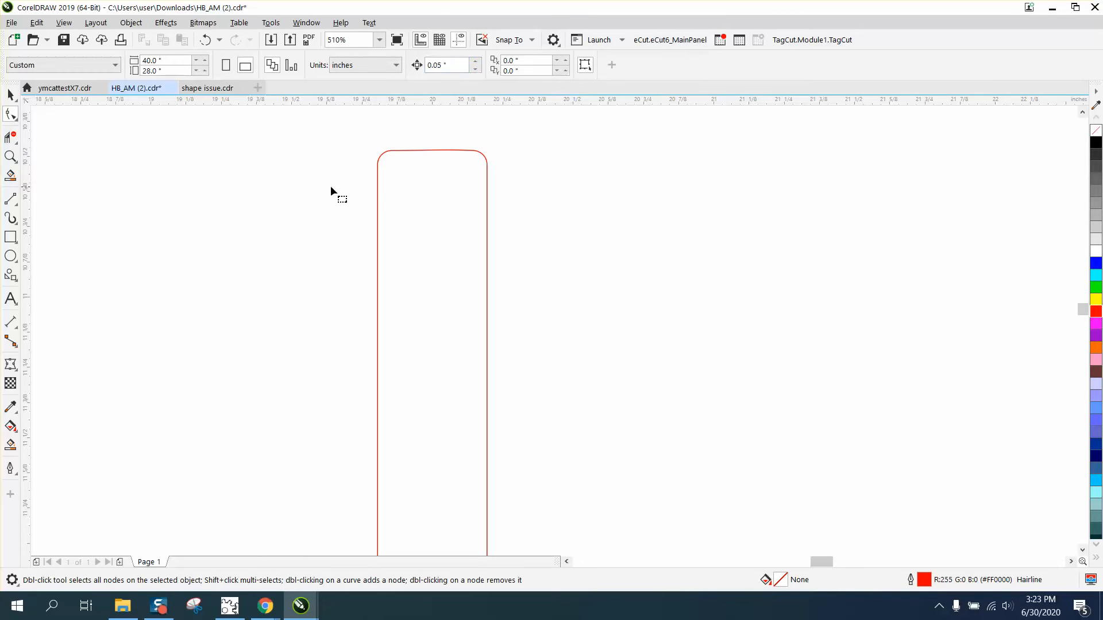
click(377, 195)
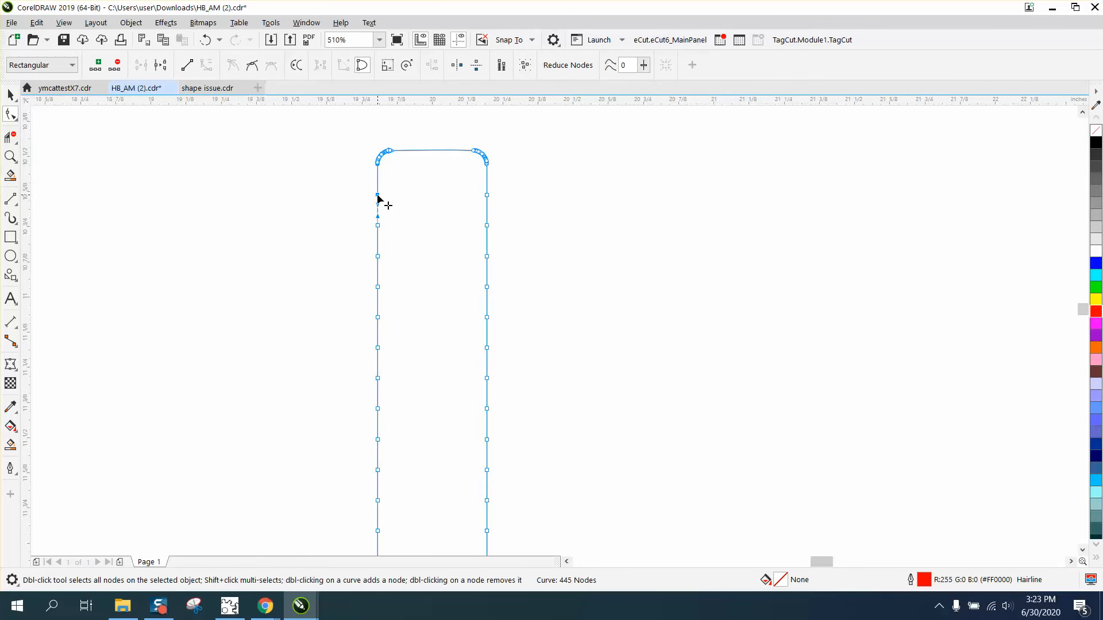
click(378, 258)
key(Left)
click(205, 40)
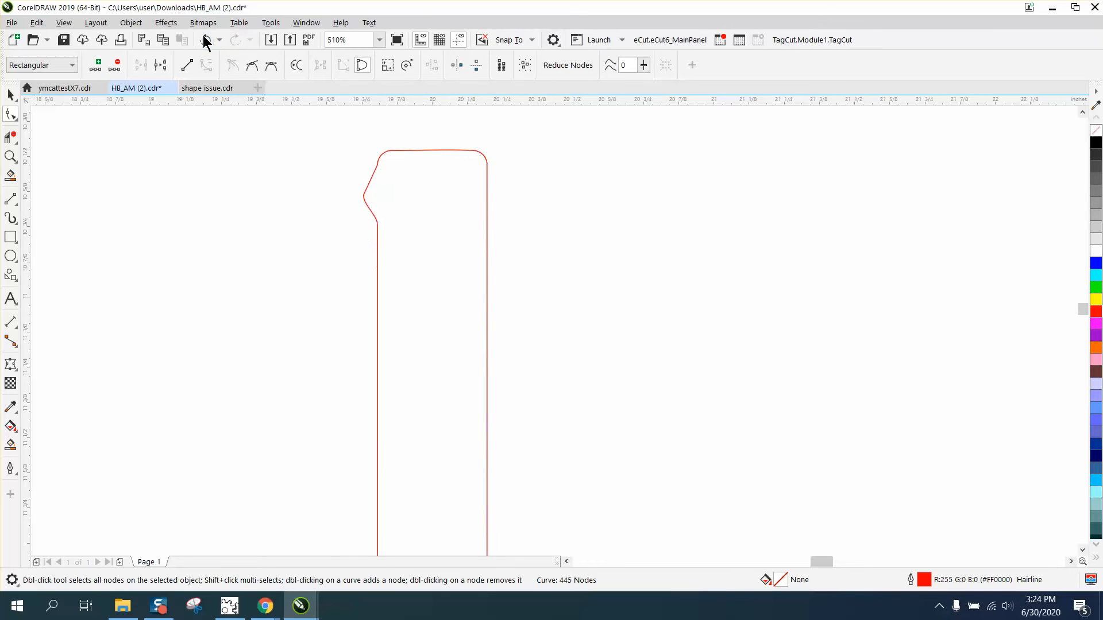
click(205, 39)
Step: Nudge every other node on the strip's left edge 0.05 inches outward, from the second node below the corner, forming five scallops
click(379, 227)
key(Left)
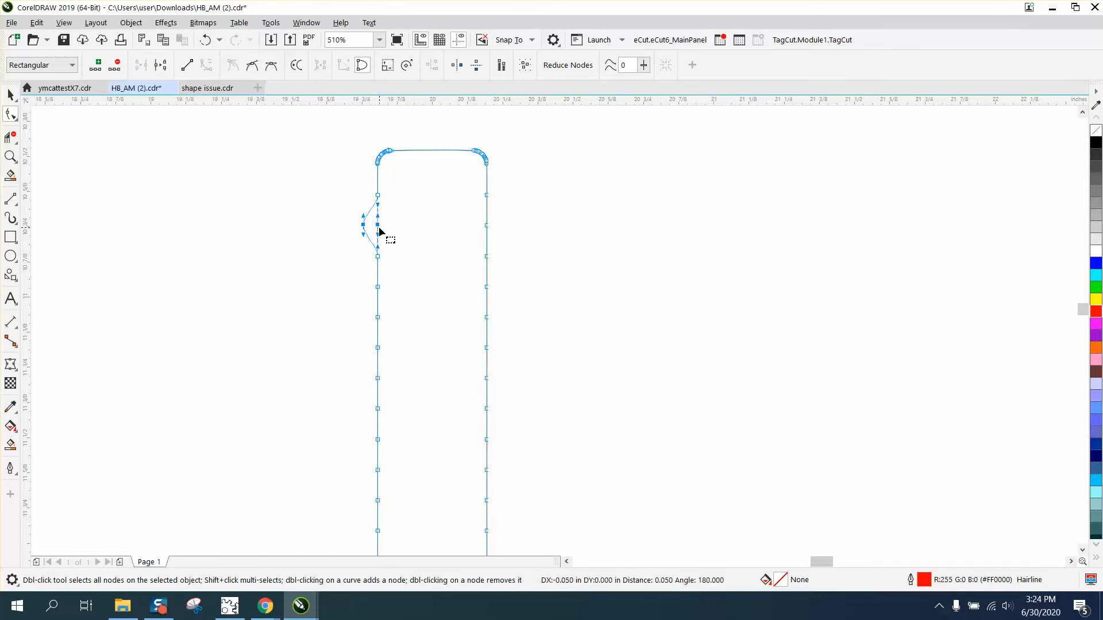
click(379, 288)
key(Left)
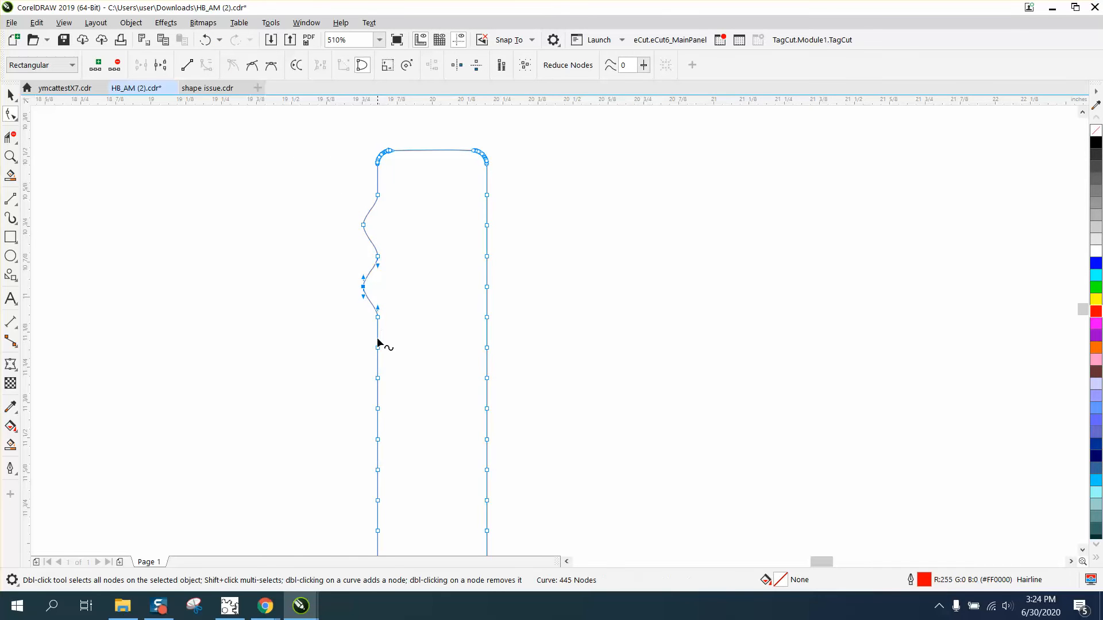
click(379, 349)
key(Left)
click(378, 409)
key(Left)
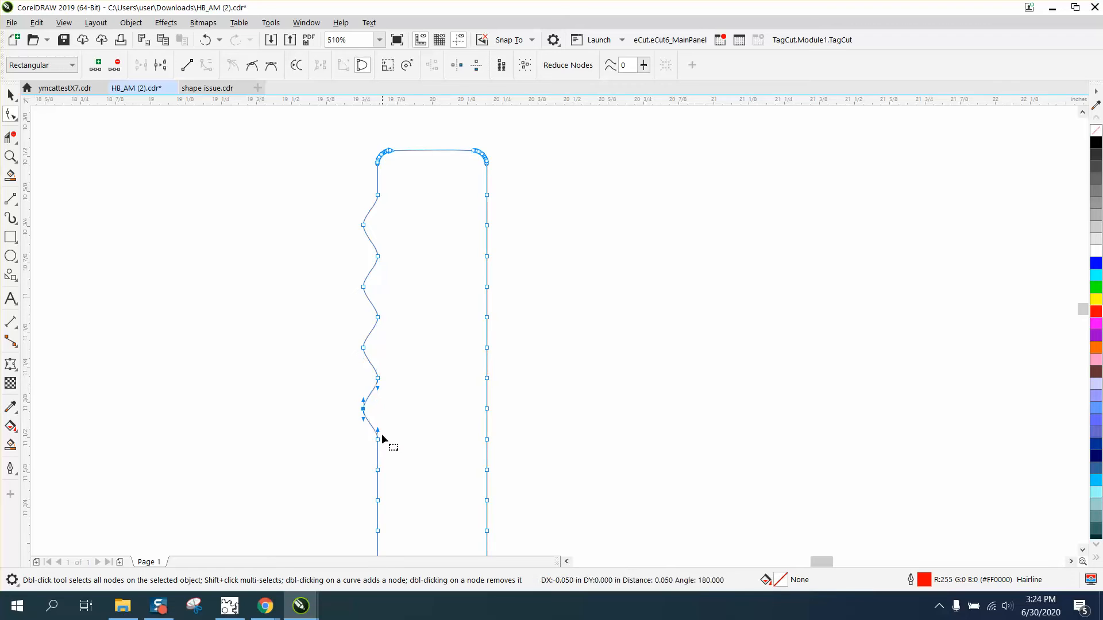
click(377, 470)
key(Left)
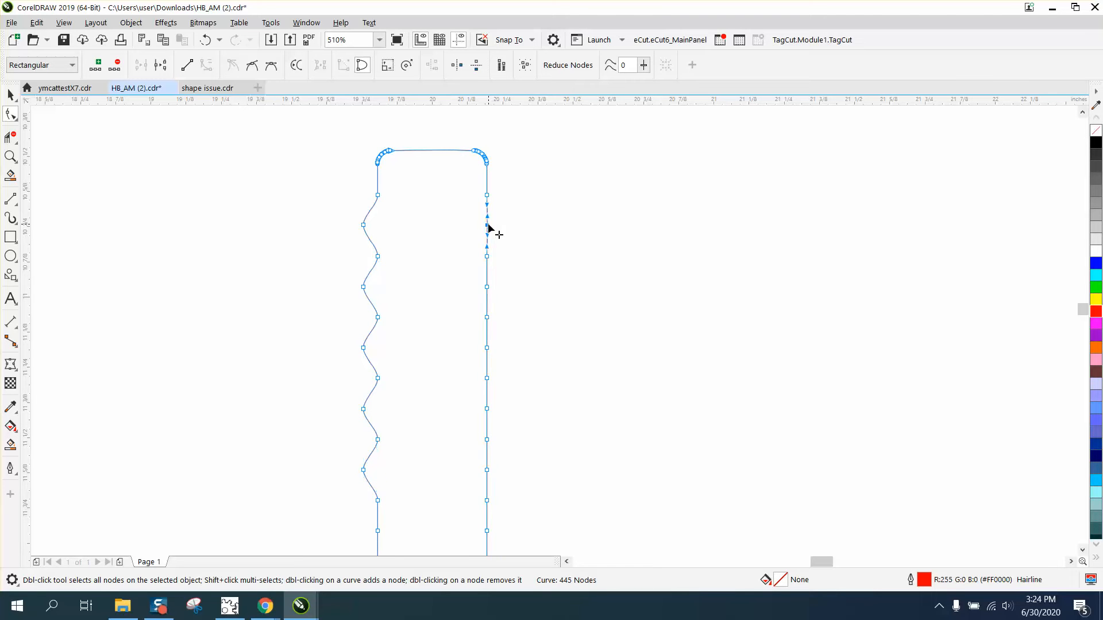
Step: Nudge the matching alternate nodes on the strip's right edge 0.05 inches outward to mirror the left scallops
key(Right)
click(487, 288)
key(Right)
click(487, 348)
key(Right)
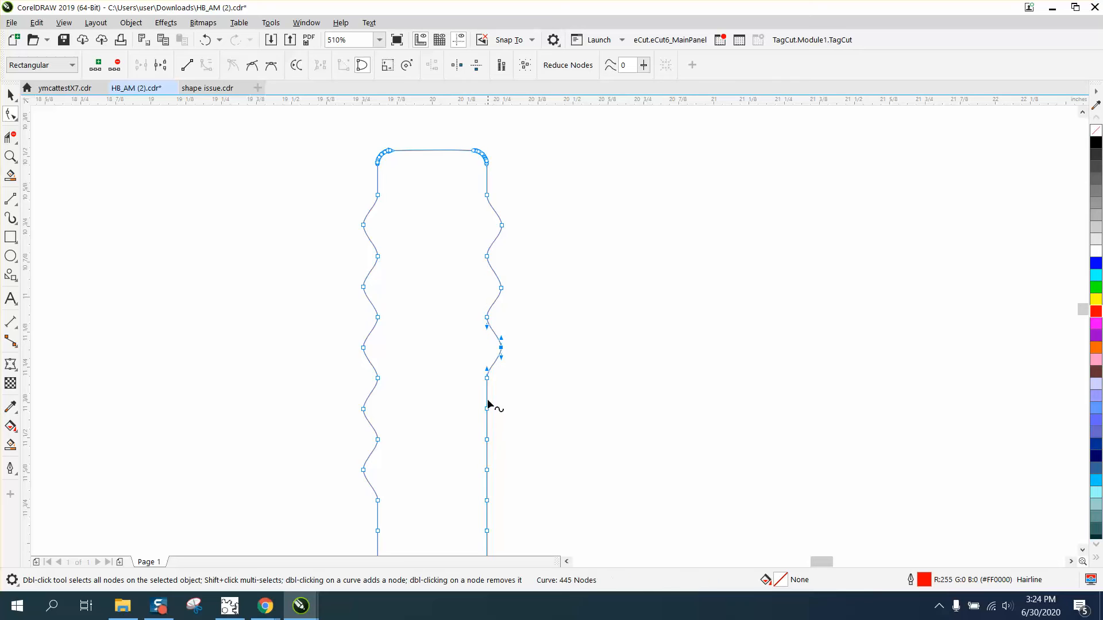
click(487, 409)
key(Right)
Step: Draw a horizontal line about 0.69 inches long across the top pair of scallop peaks and copy it to the fifth pair
scroll(461, 408, down, 4)
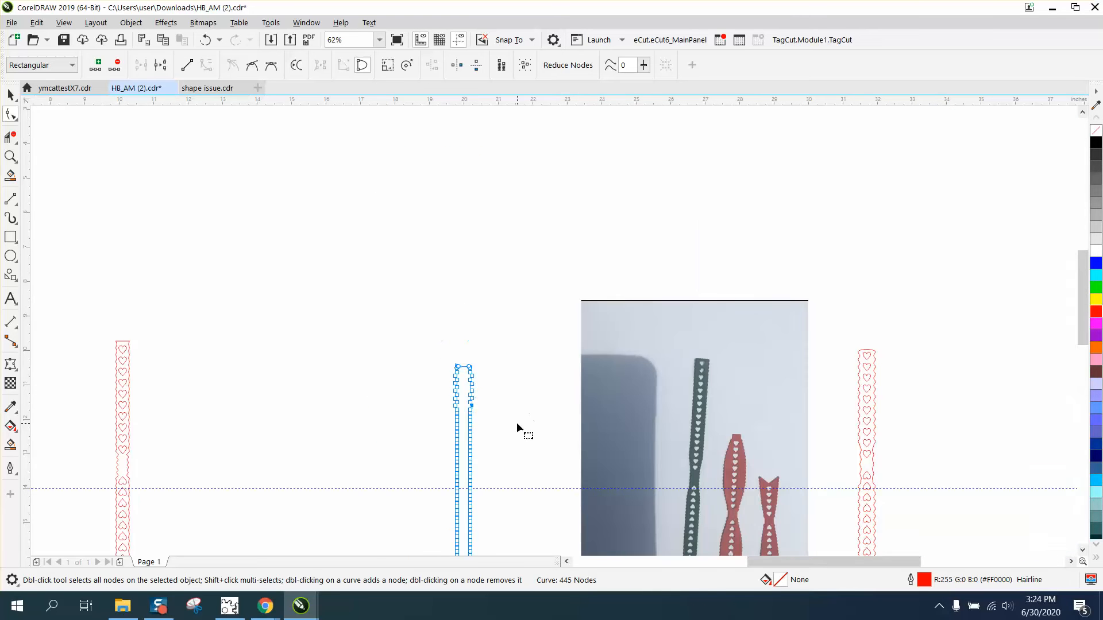
drag(1083, 302, 1082, 335)
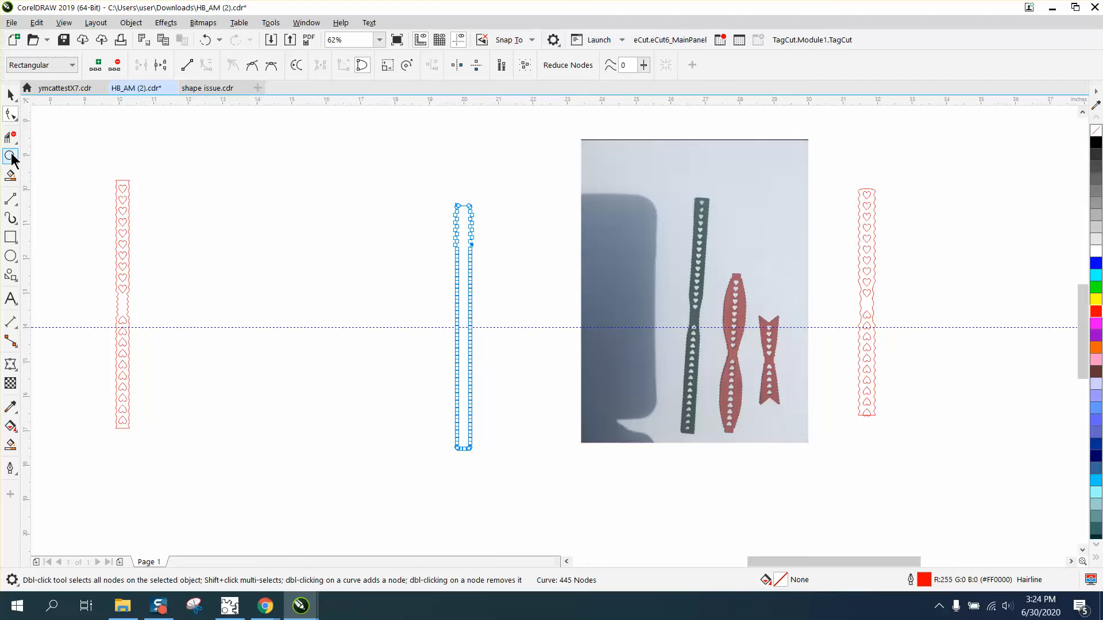
click(10, 157)
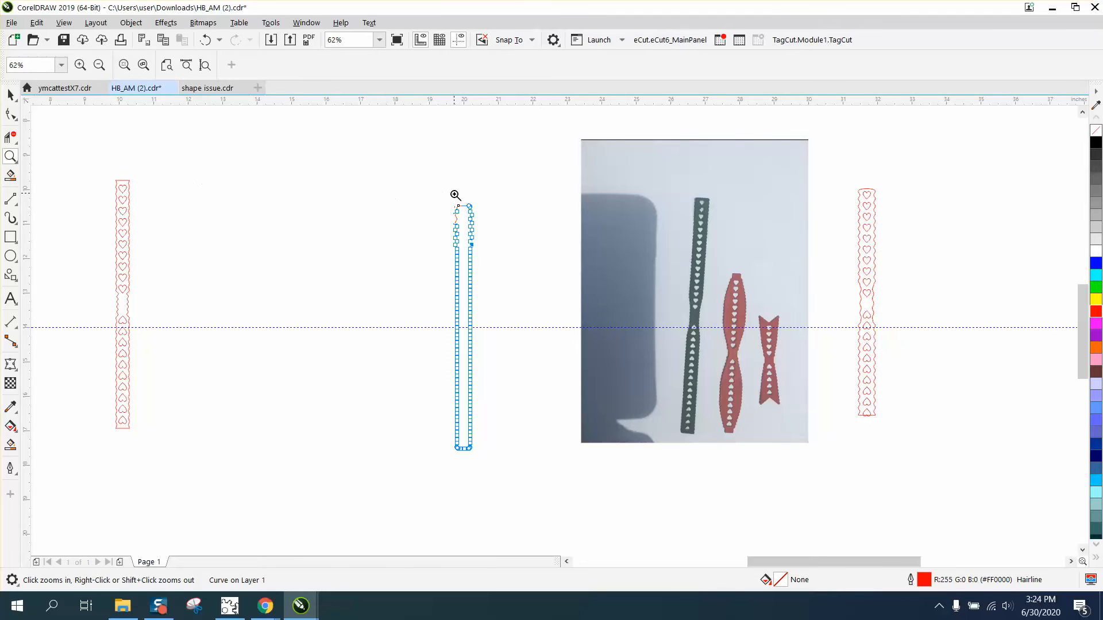
drag(454, 194, 527, 266)
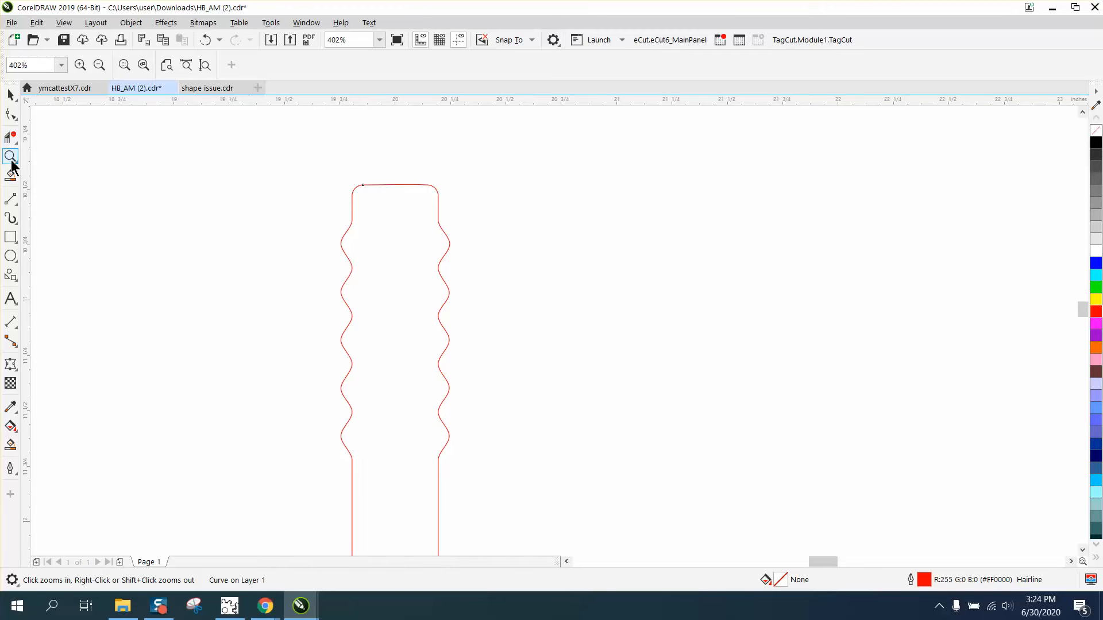
click(12, 197)
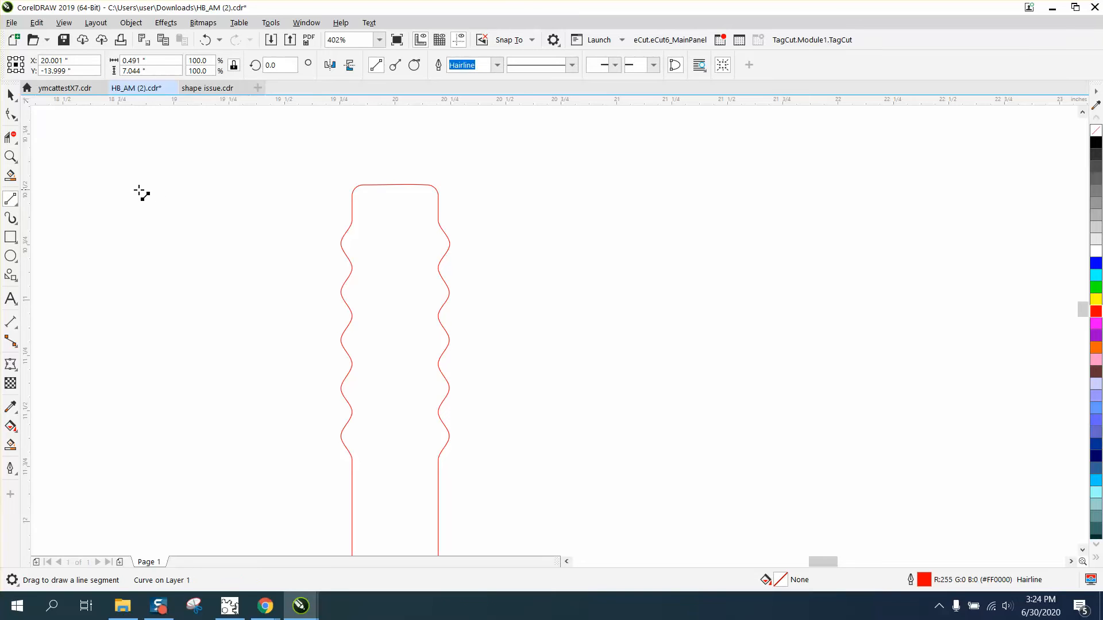
drag(184, 178, 337, 178)
click(10, 95)
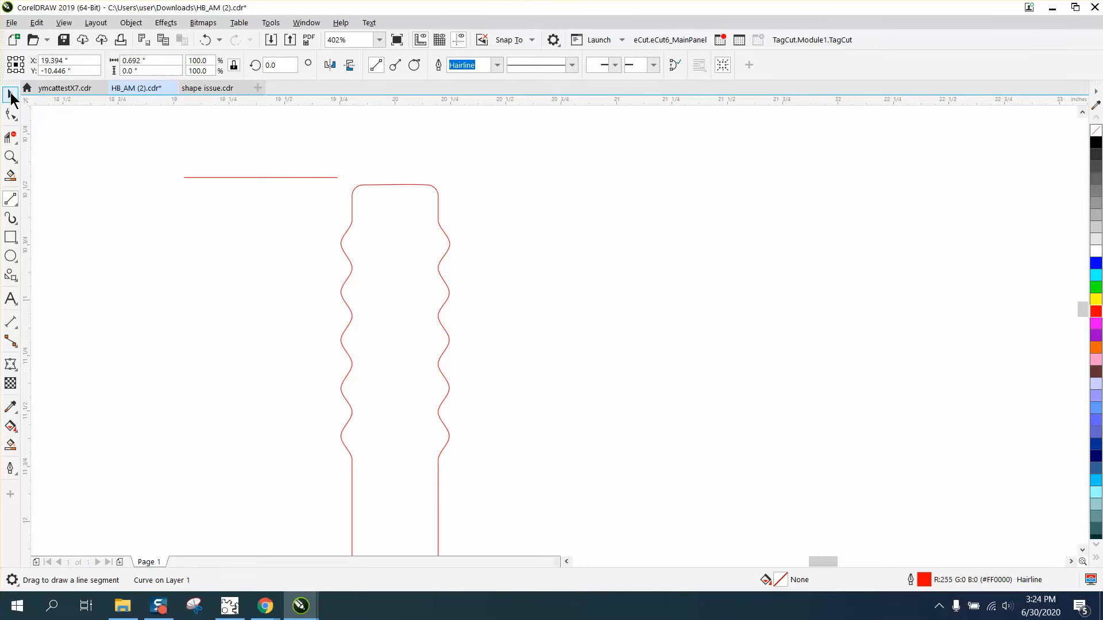
click(275, 178)
drag(261, 178, 403, 243)
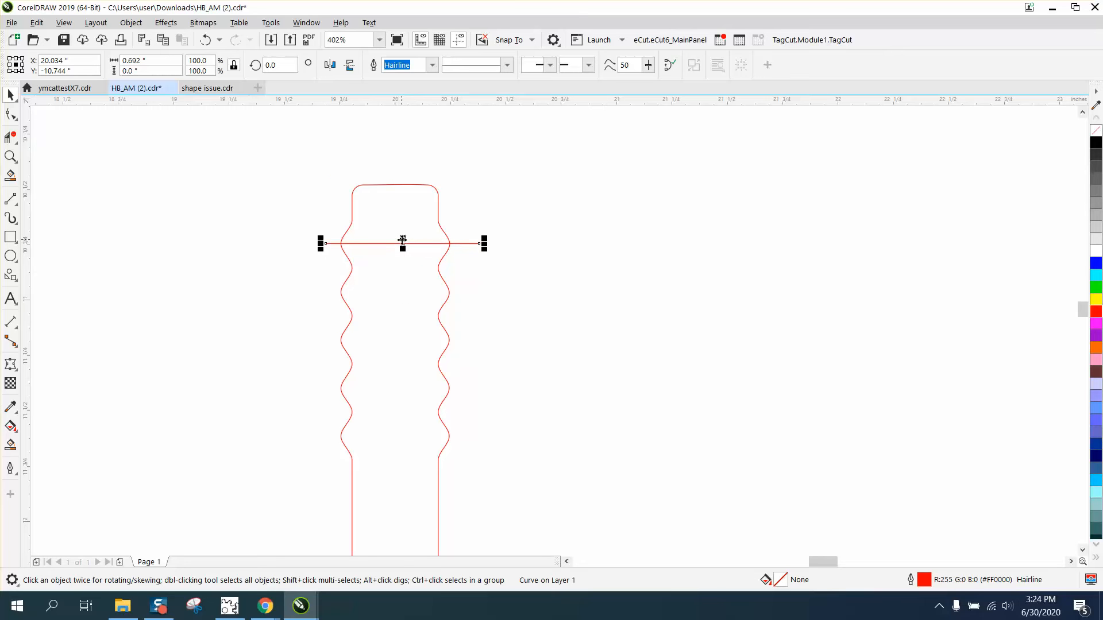
drag(402, 240, 401, 437)
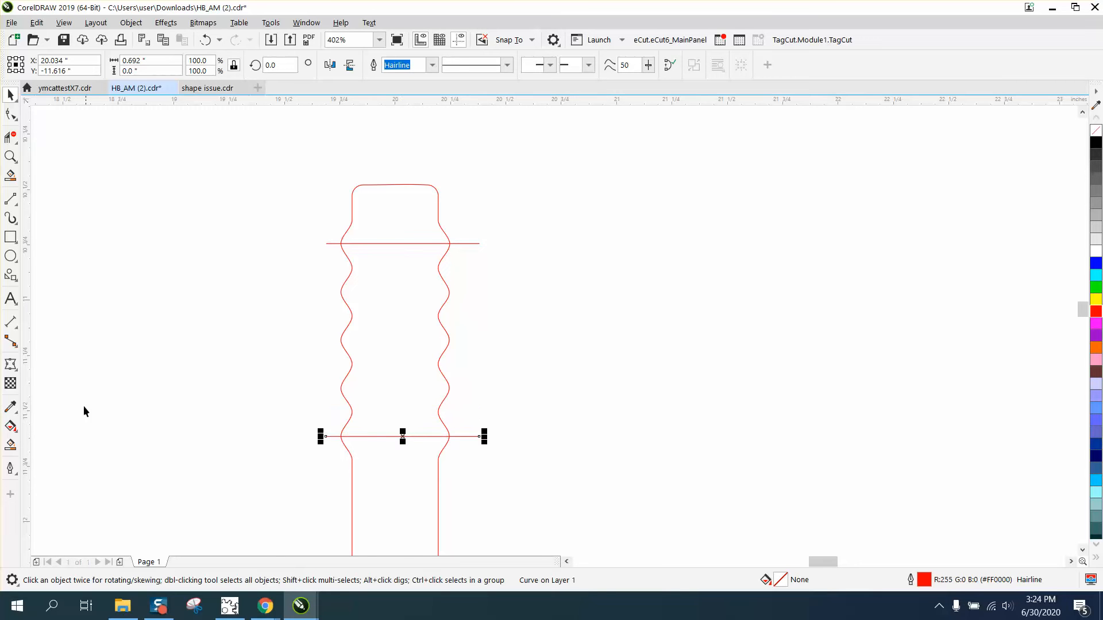
Step: Smart Fill the scalloped region between the two lines as a separate shape beside the strip, with no fill and a magenta outline
click(10, 444)
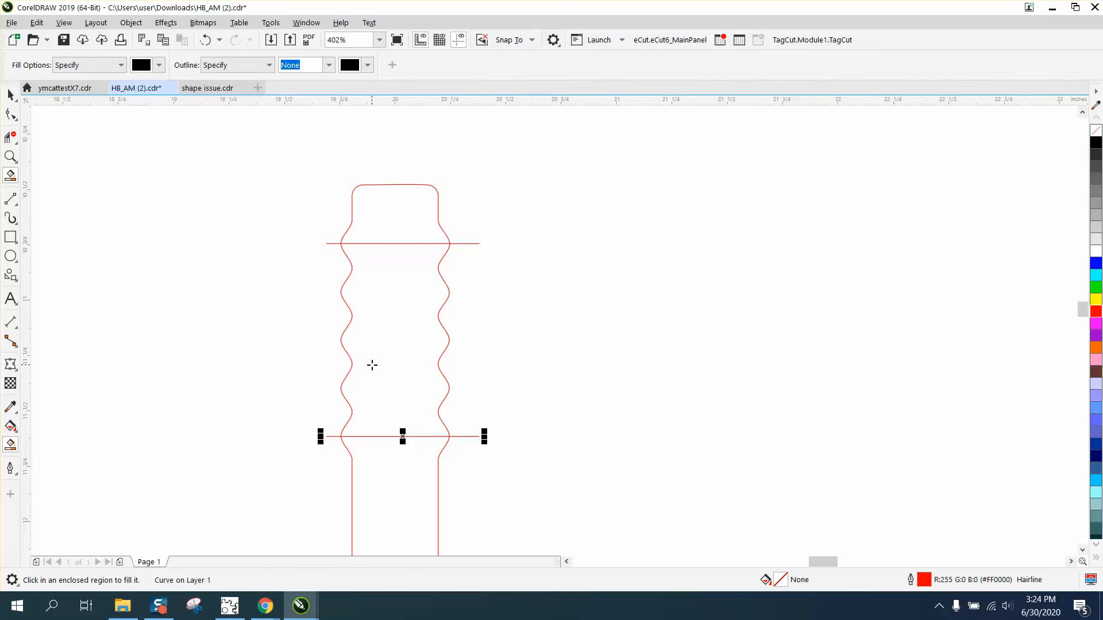
click(372, 365)
click(10, 95)
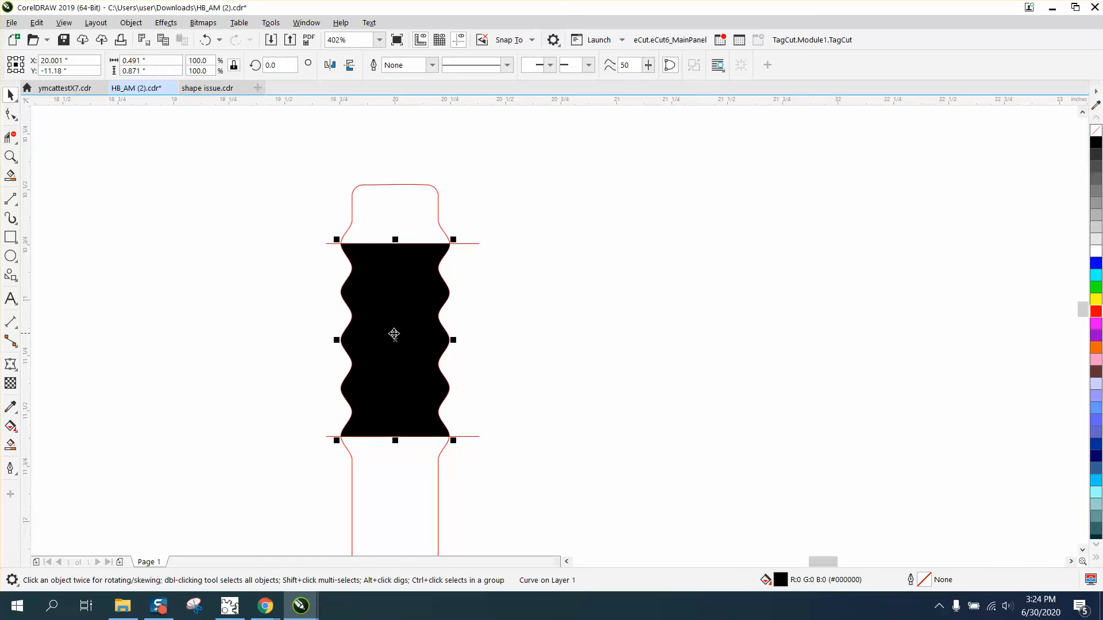
drag(395, 334, 593, 333)
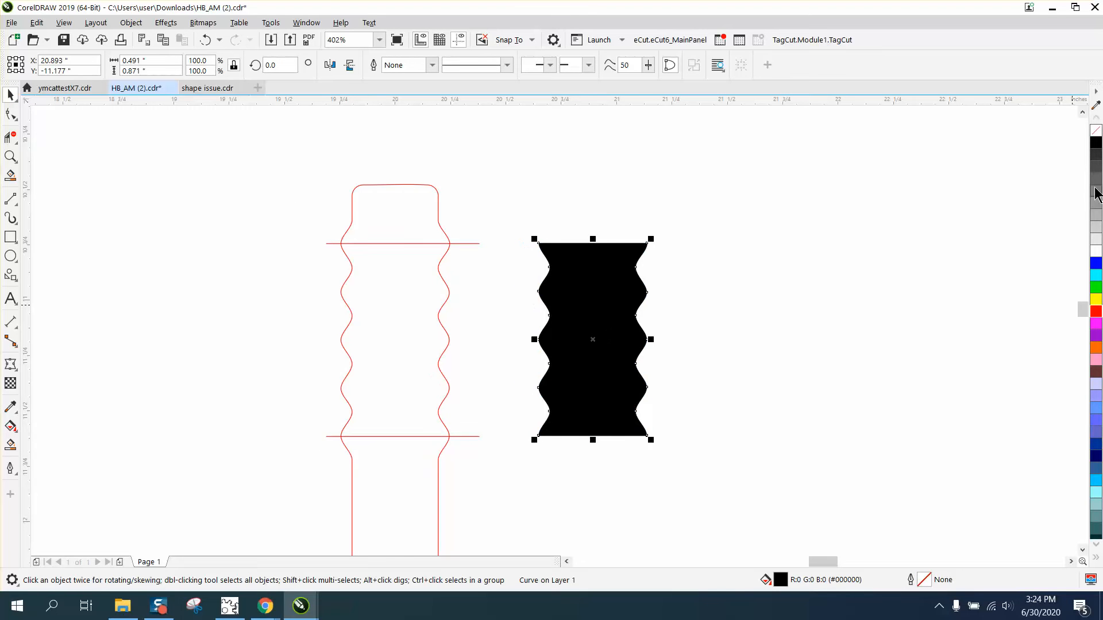
click(1096, 130)
right_click(1097, 322)
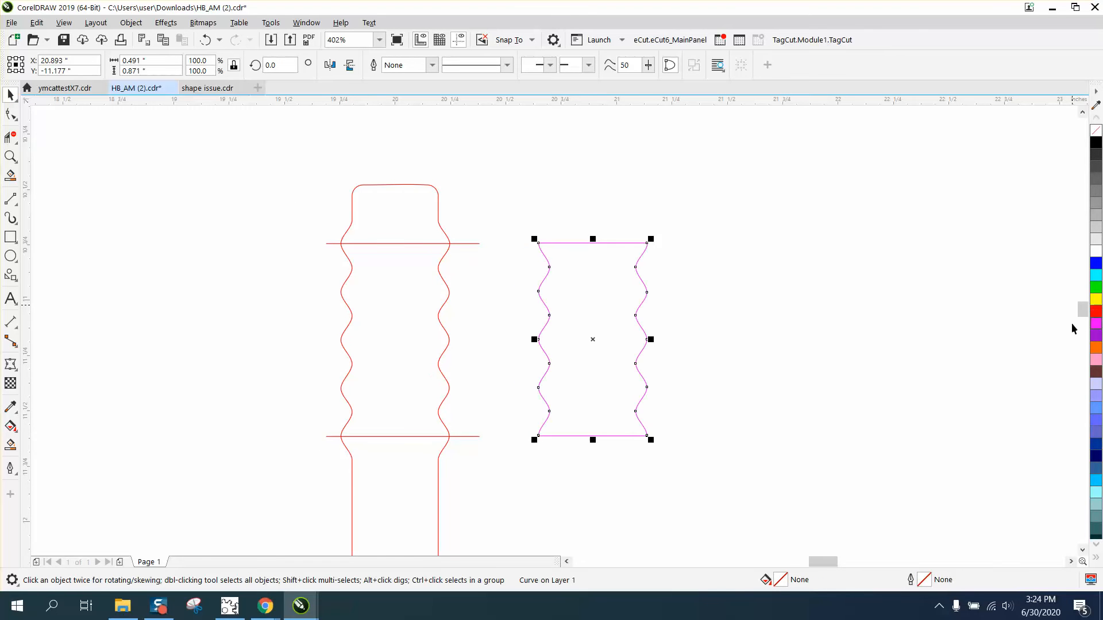
Step: Try to scale the separate scalloped section proportionally to 1 inch tall with a red outline, and undo both changes
drag(155, 73, 121, 75)
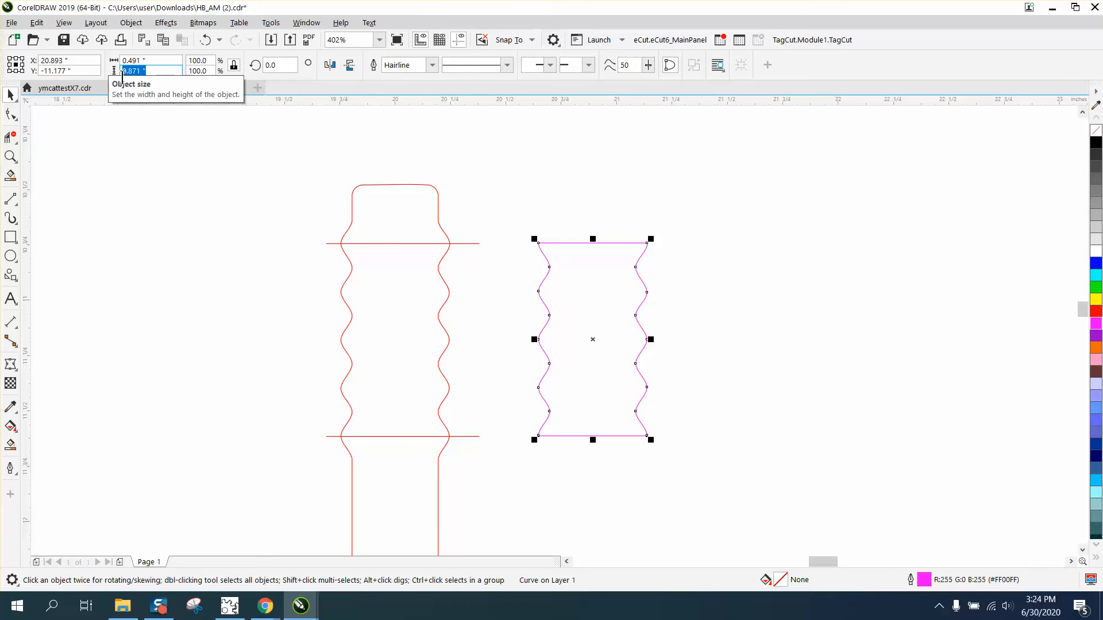
text(1)
key(Return)
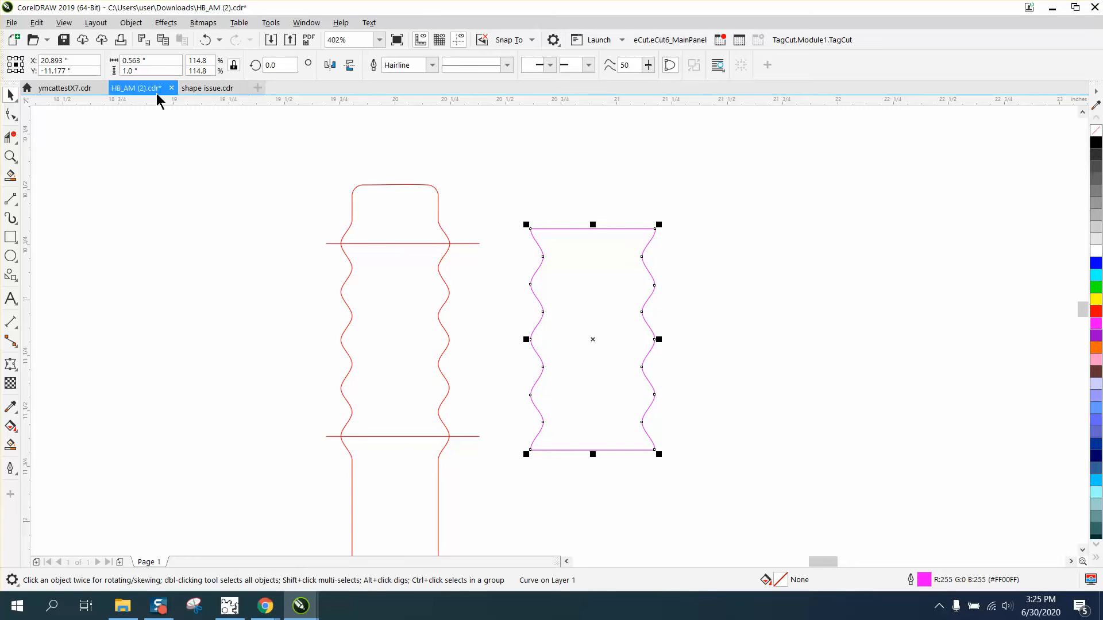
right_click(1095, 311)
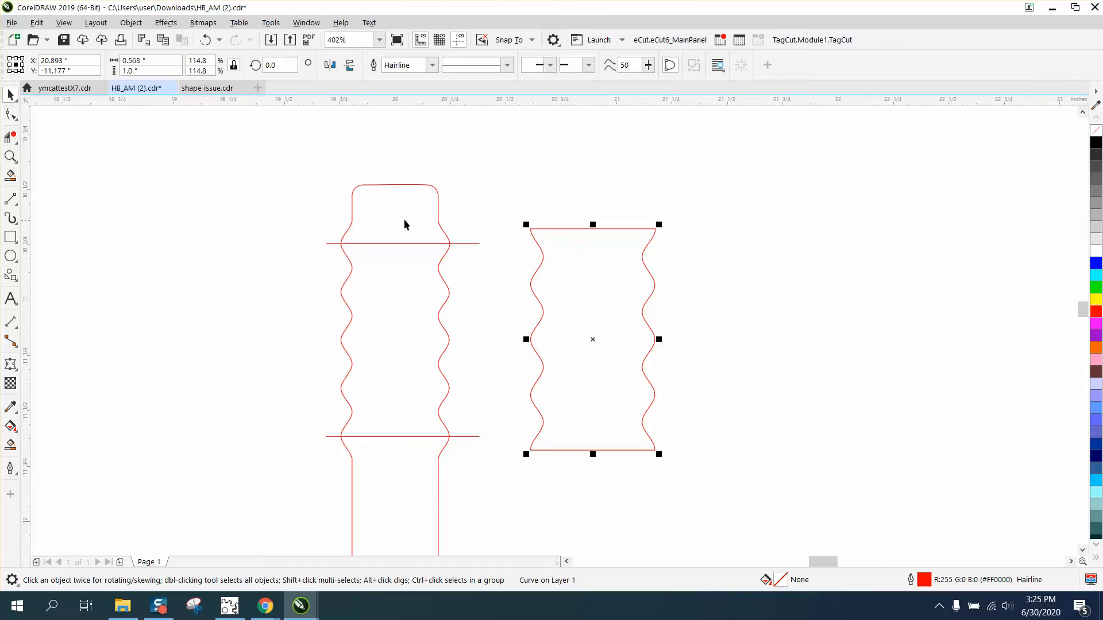
click(202, 40)
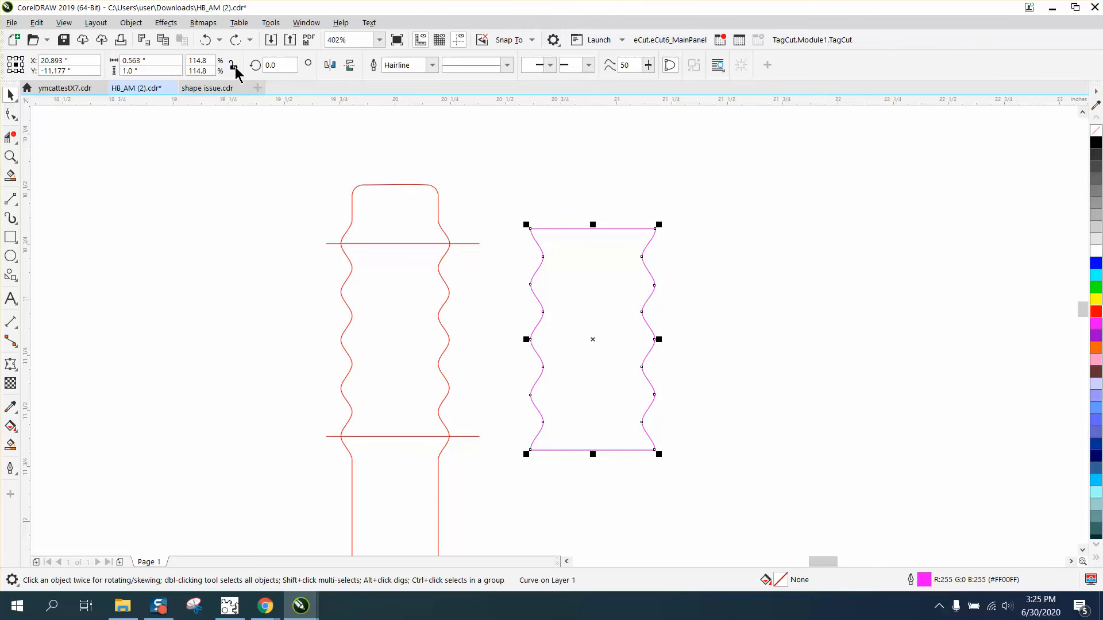
click(173, 69)
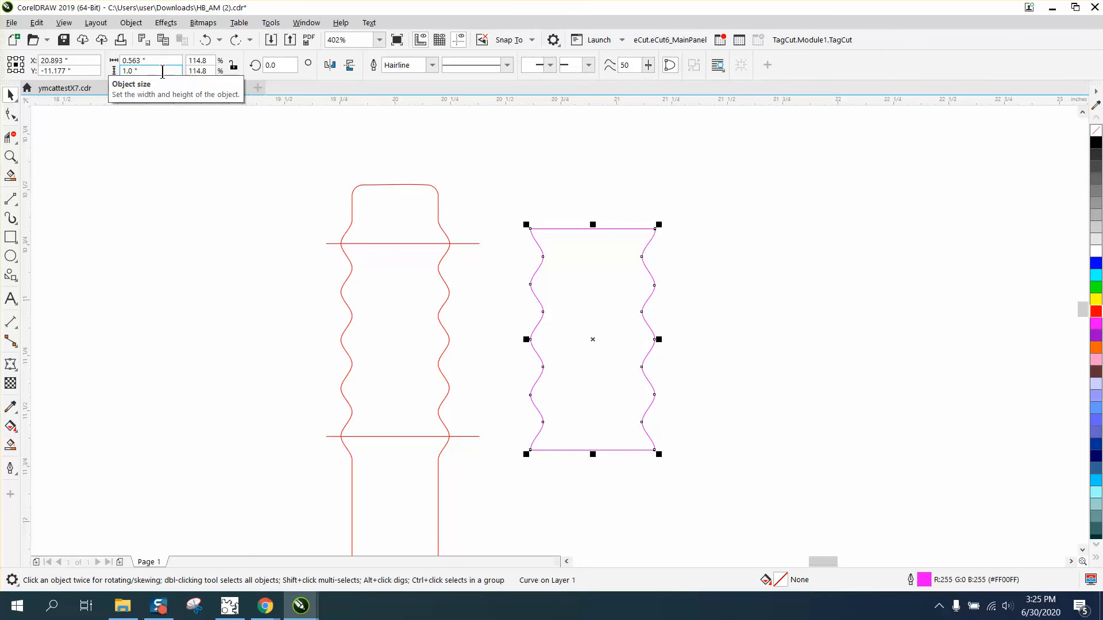
click(205, 41)
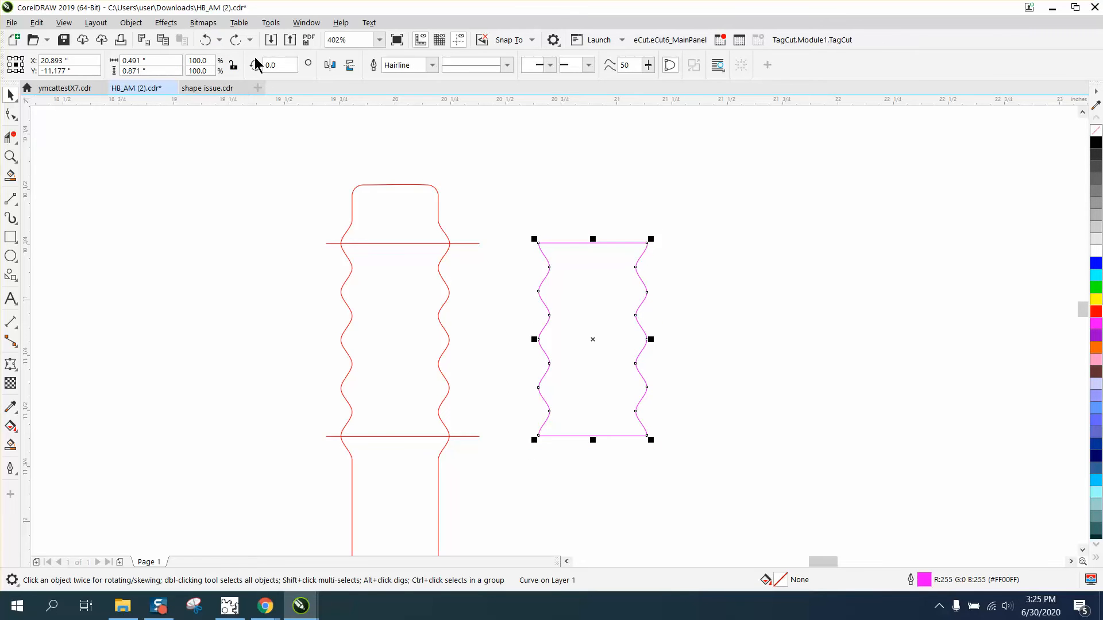
Step: Set the scalloped section's height to 1 inch without scaling its width, and make its outline red
drag(147, 70, 113, 71)
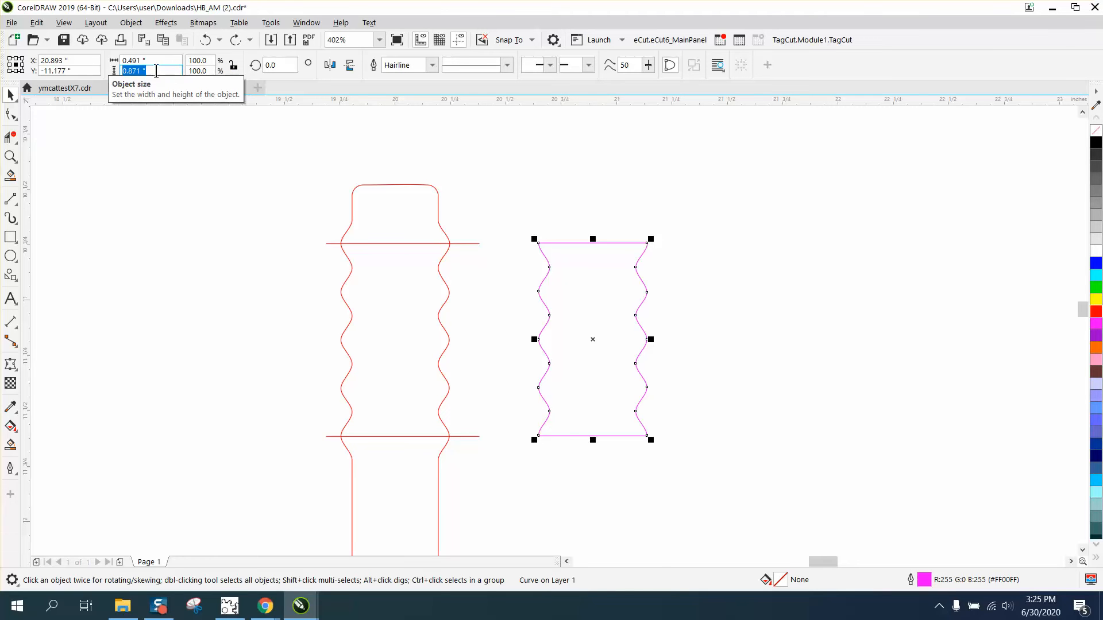
text(1)
key(Return)
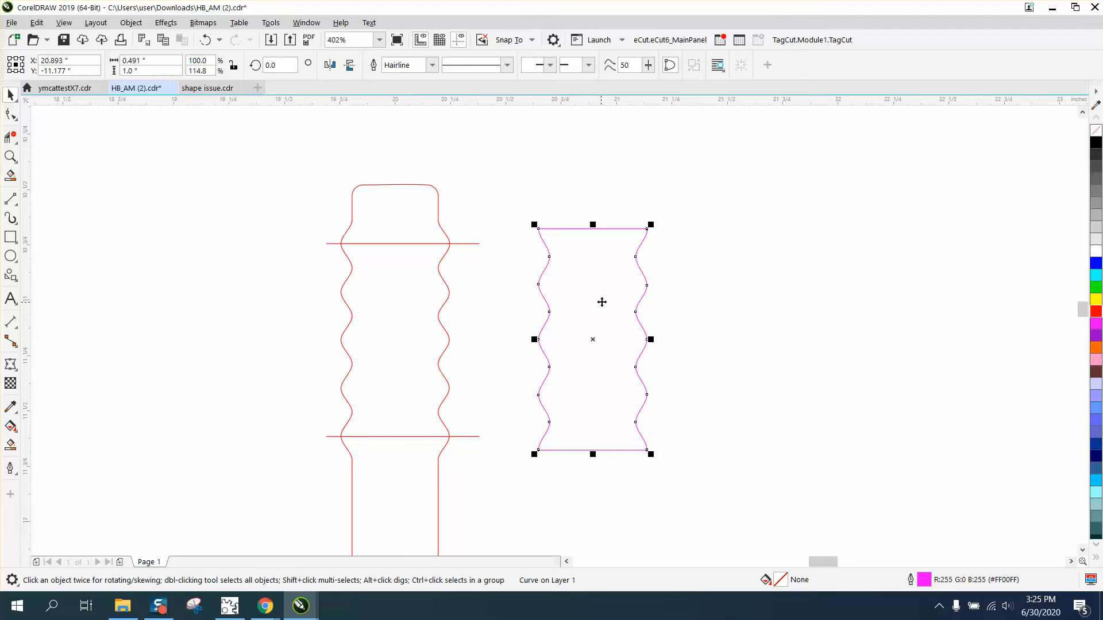
right_click(1096, 311)
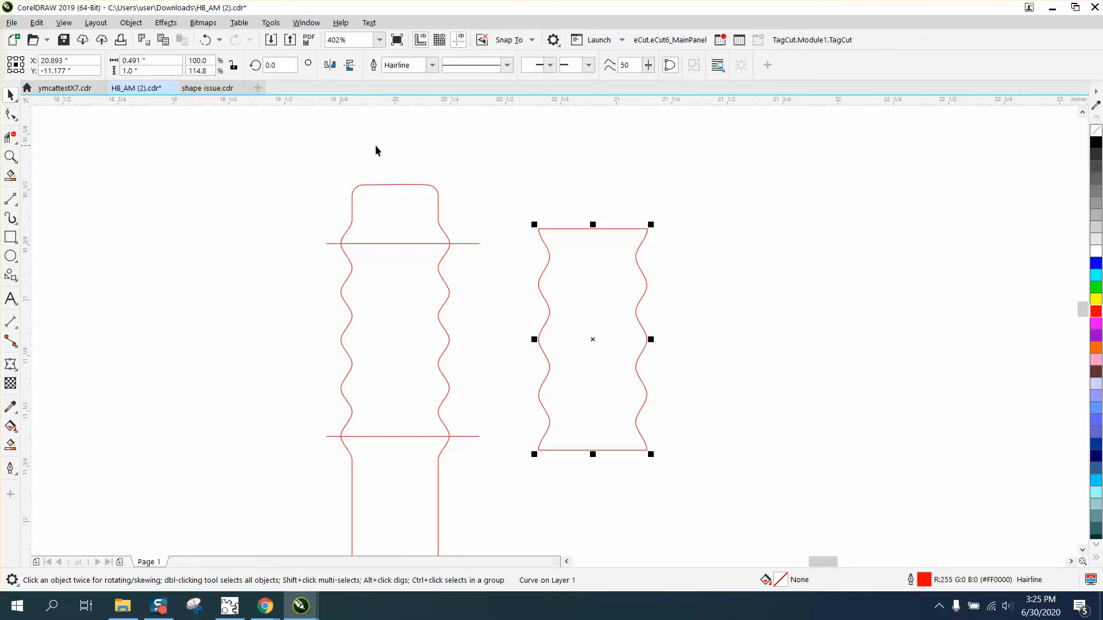
Step: Set the nudge distance to 1 inch and place a duplicate of the scalloped section directly below the original
click(310, 123)
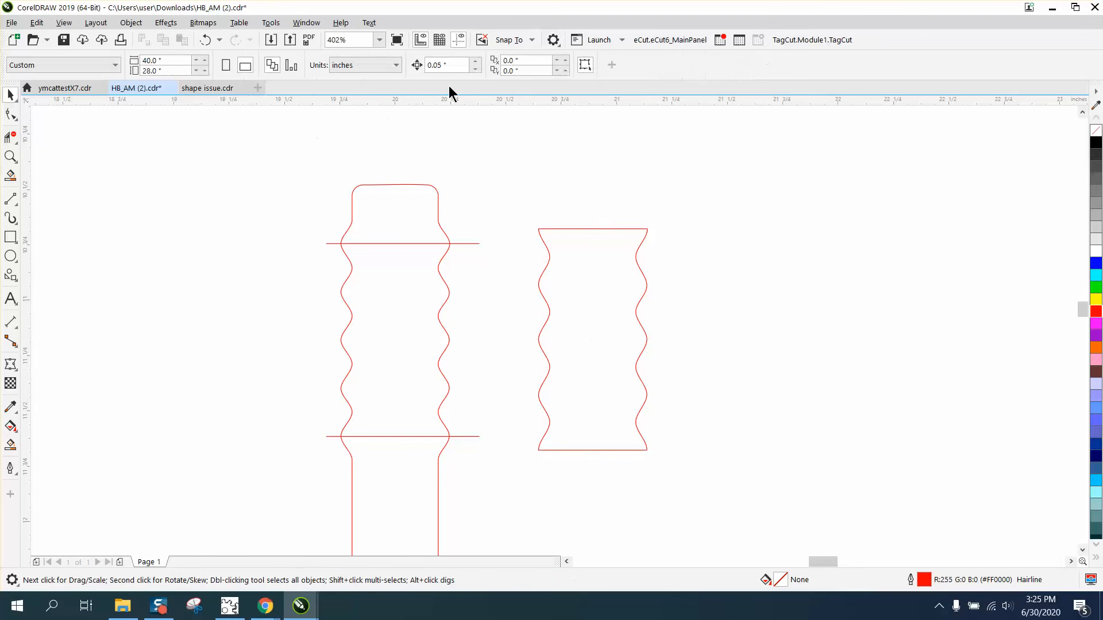
double_click(453, 64)
text(1)
key(Return)
click(591, 240)
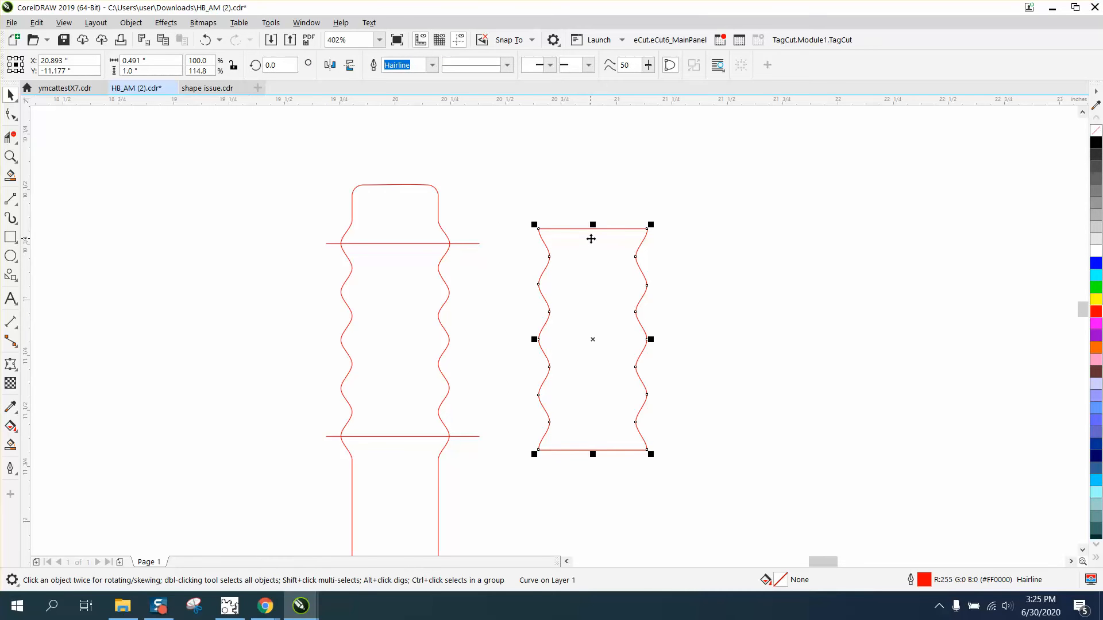
key(Down)
scroll(584, 230, down, 3)
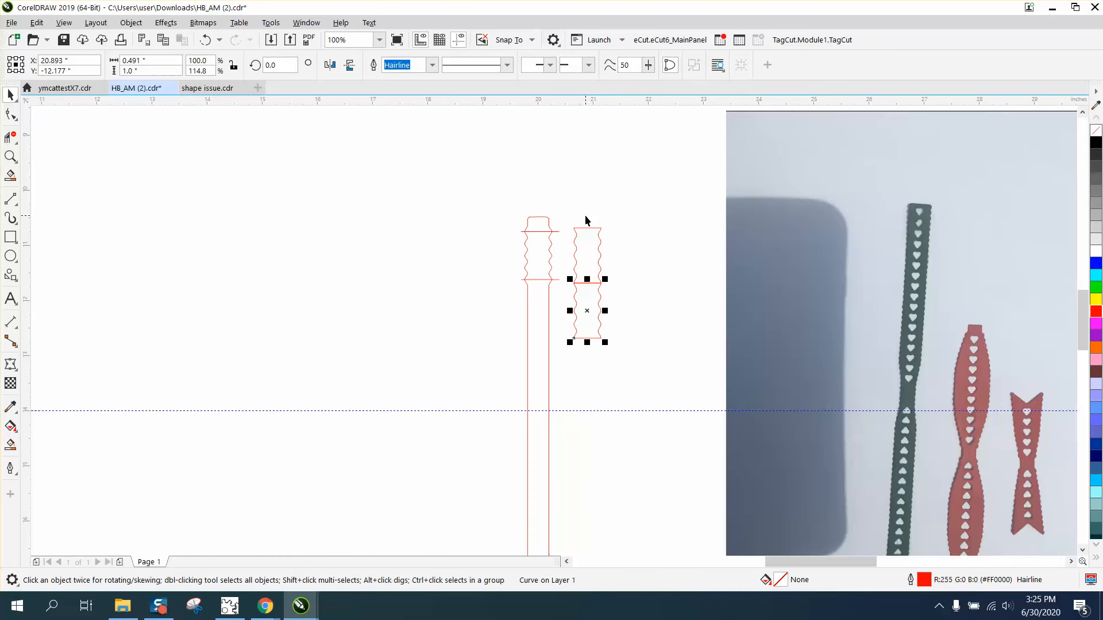
Step: Repeat the 1-inch downward duplication until six scalloped sections form one continuous column
key(ctrl+d)
key(ctrl+d)
key(ctrl+d)
key(ctrl+d)
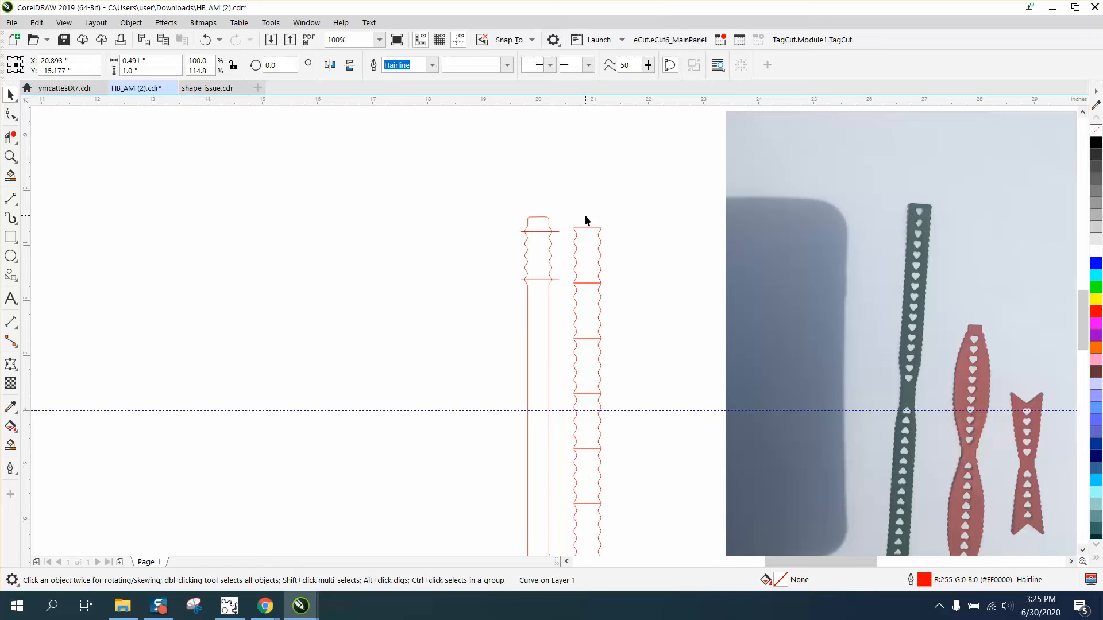
key(ctrl+d)
Step: Delete the horizontal dividing segments between the stacked scalloped sections with Virtual Segment Delete
click(11, 139)
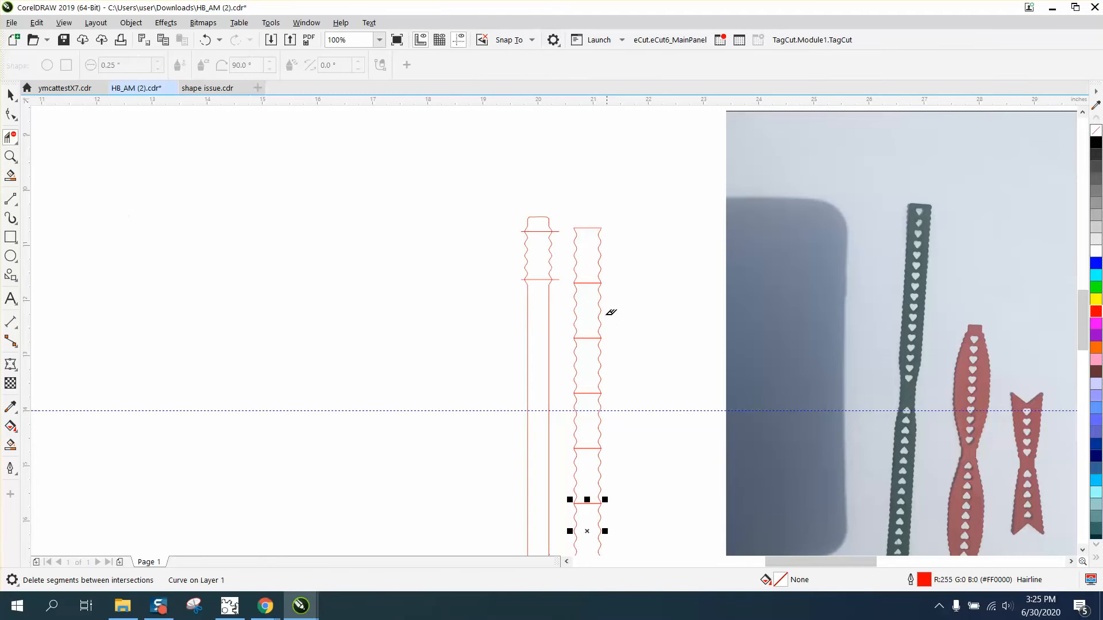
drag(589, 265, 596, 519)
click(11, 96)
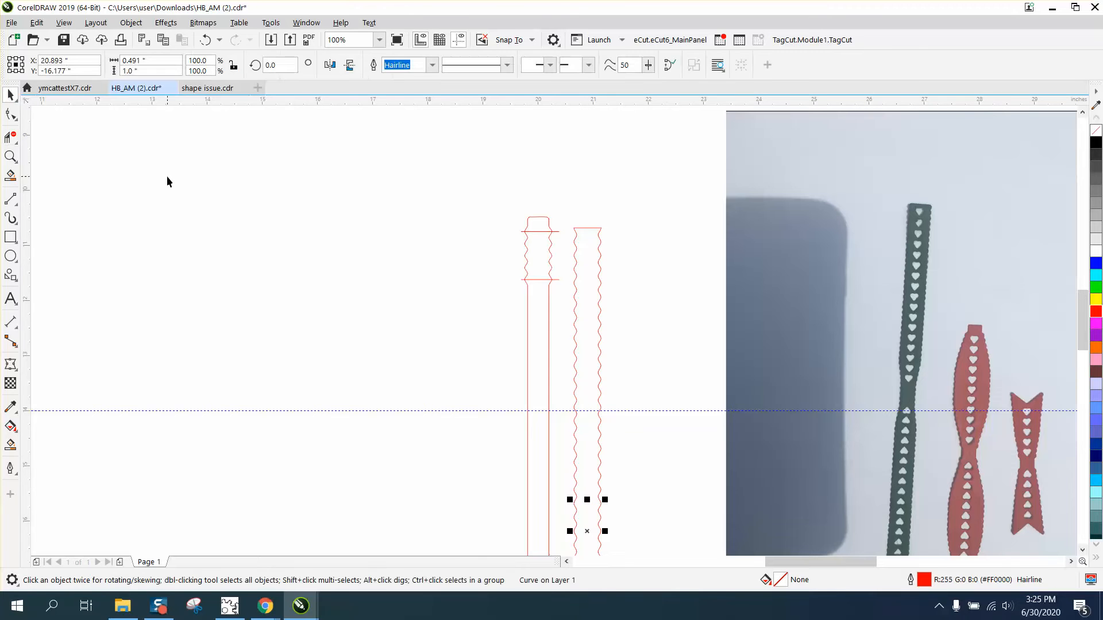
Step: Smart Fill the inside of the six-inch scalloped column and move the new shape about 3.8 inches left, past the plain strip
scroll(167, 176, down, 2)
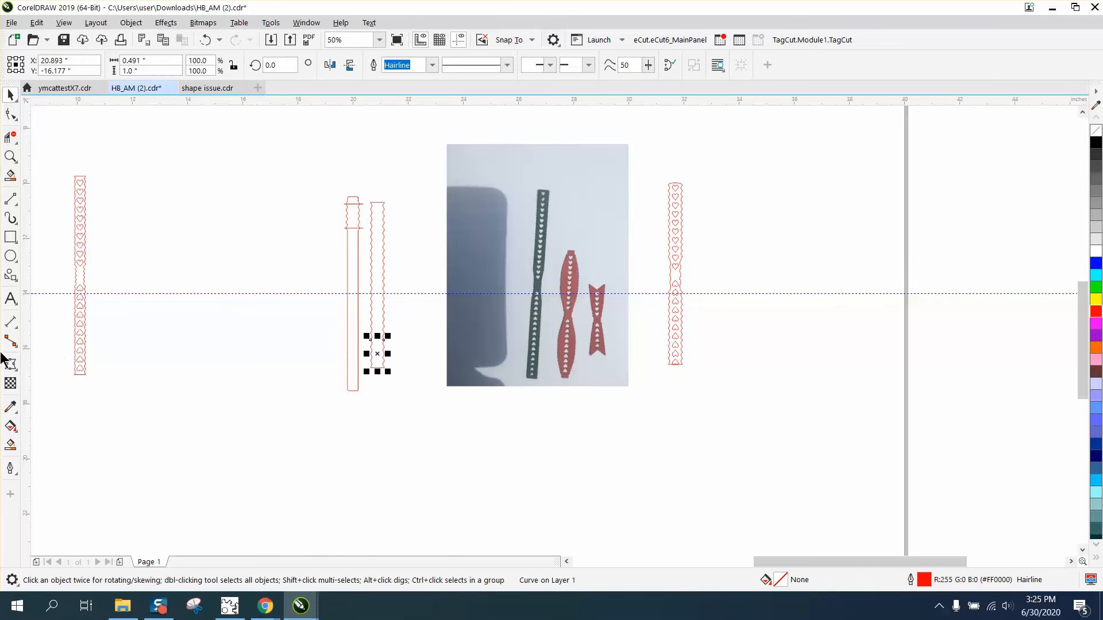
click(10, 444)
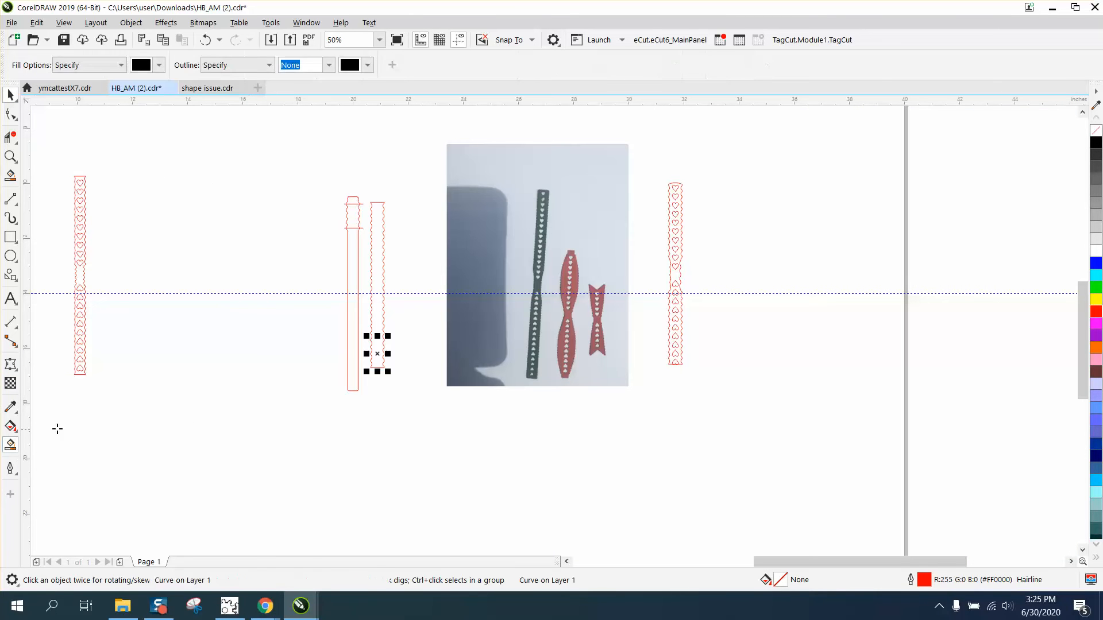
click(376, 270)
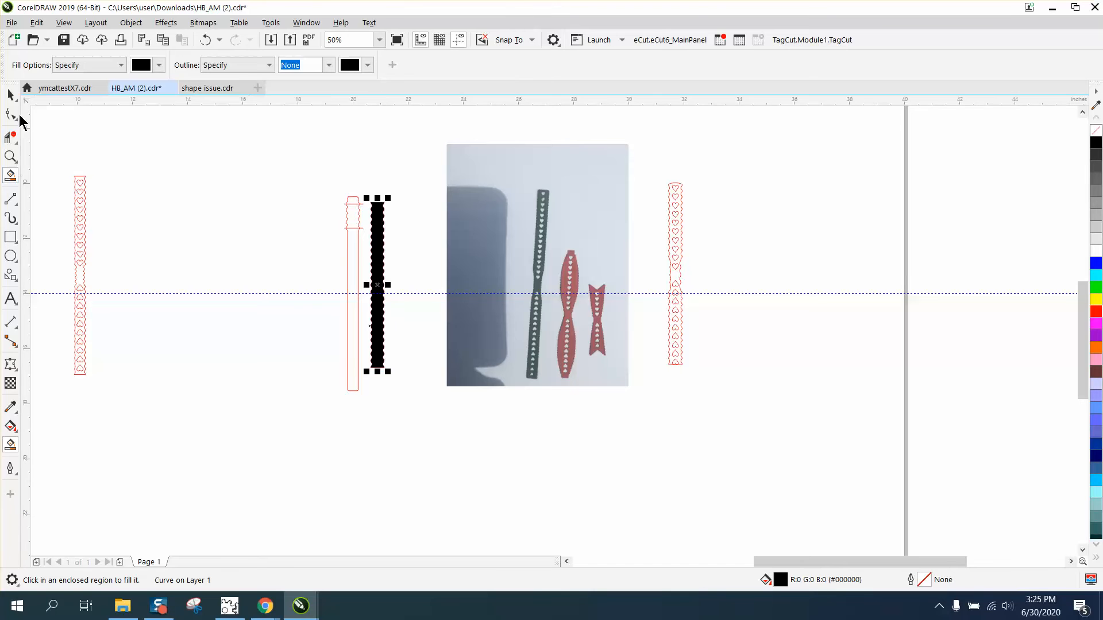
click(10, 95)
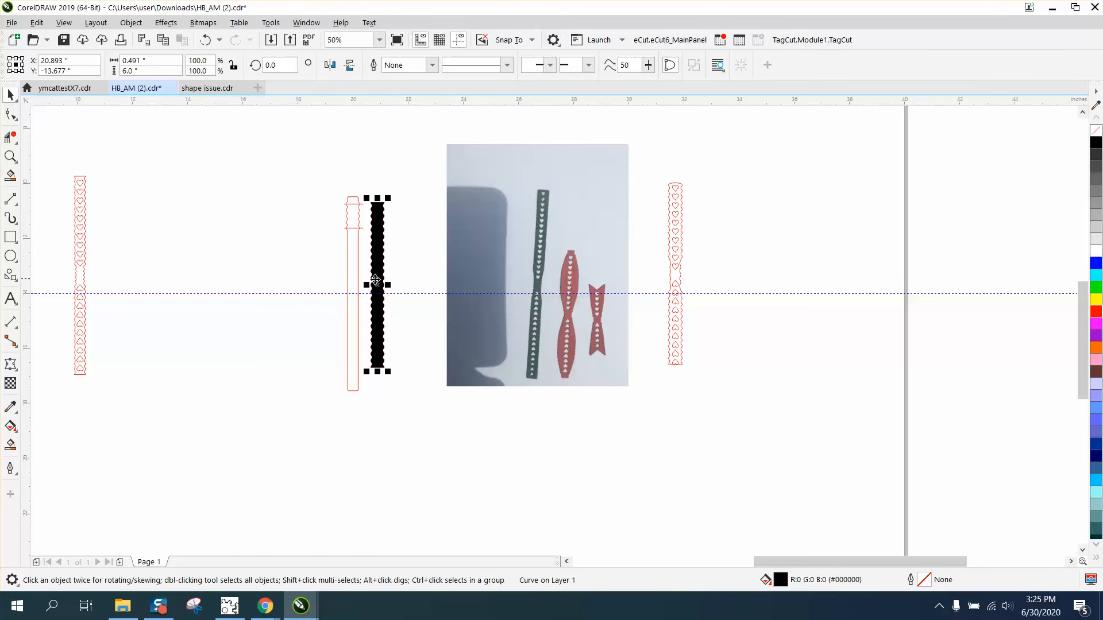
drag(377, 285, 272, 288)
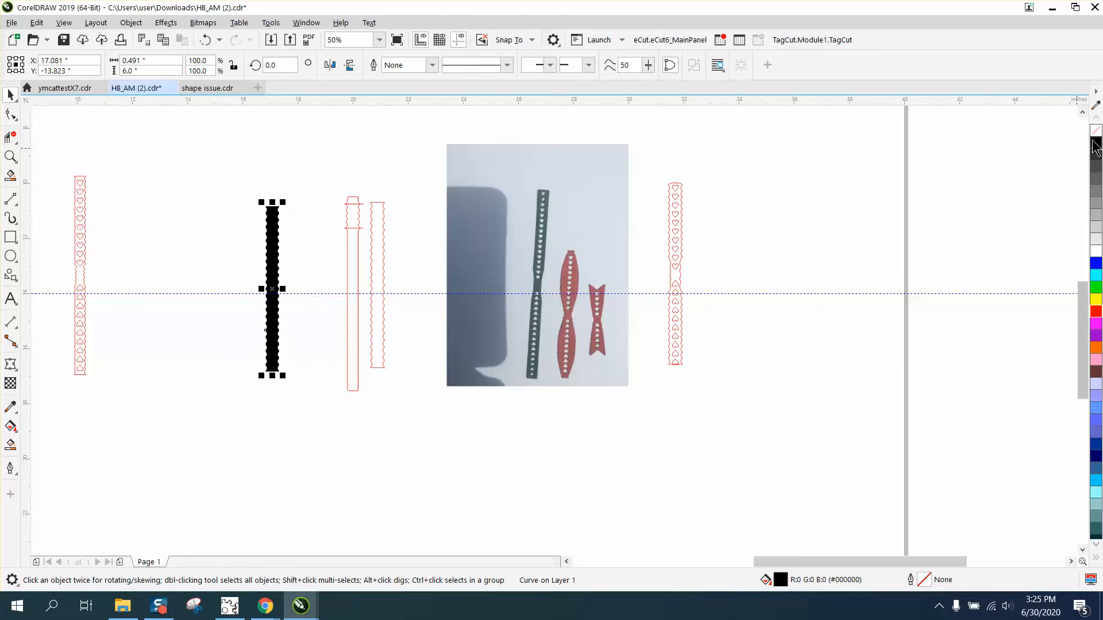
Step: Remove the fill from the moved scalloped column and give it a red outline
click(1094, 137)
right_click(1096, 299)
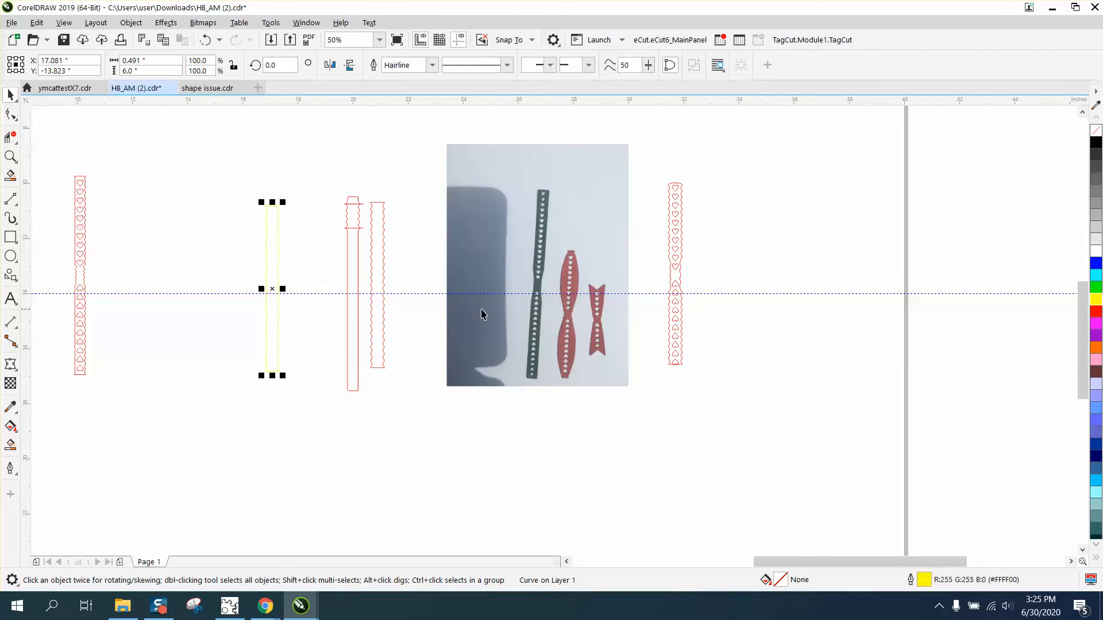
right_click(1097, 311)
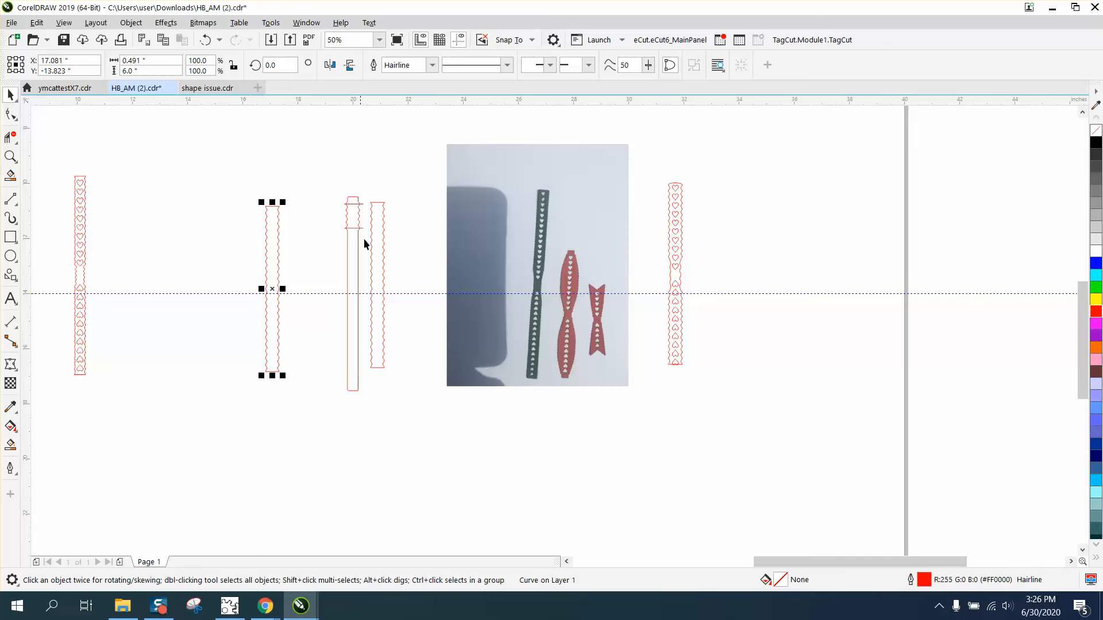
Step: Delete the leftover pieces of the original scalloped column beside the plain strip
click(381, 227)
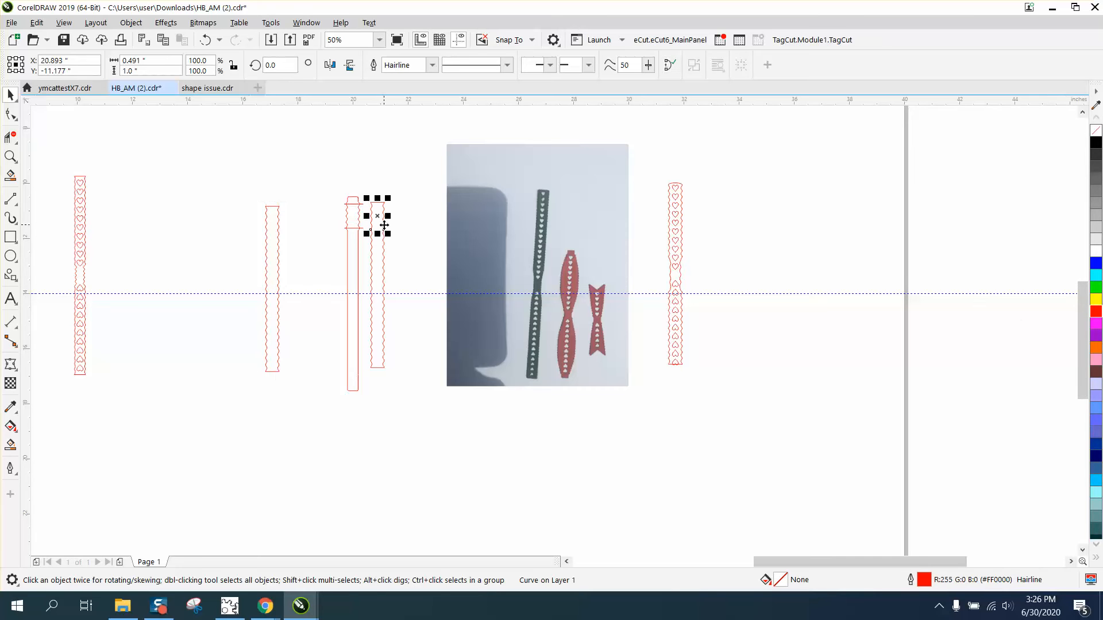
key(Delete)
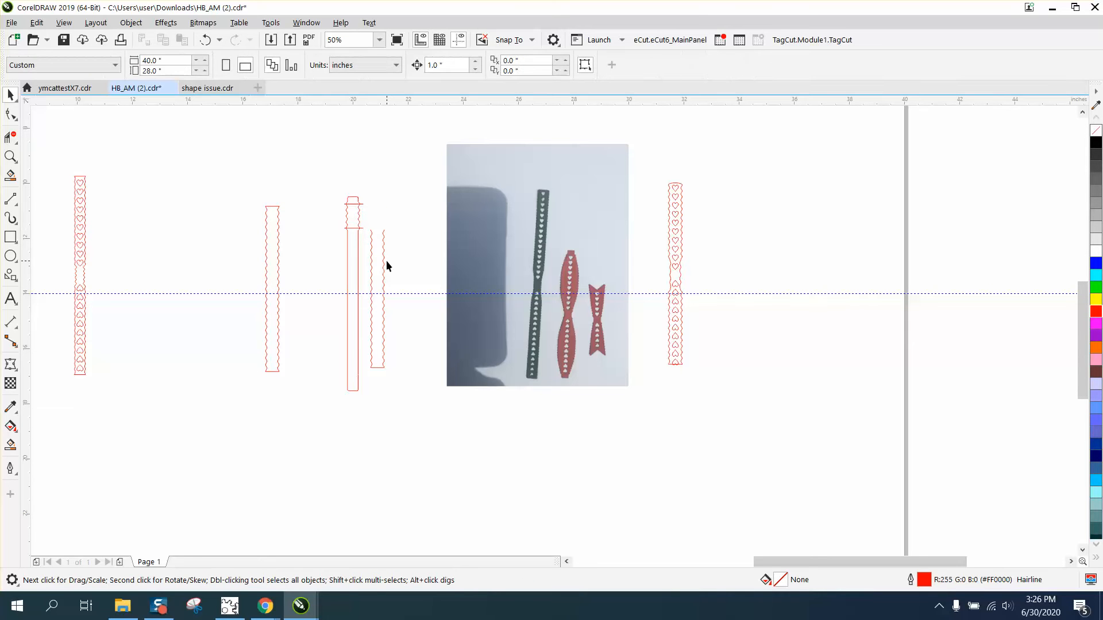
click(384, 262)
key(Delete)
drag(374, 366, 361, 380)
key(Delete)
Step: Smart Fill the rounded end cap above the strip's upper line and move the new shape 1 inch left
click(11, 156)
drag(298, 177, 428, 249)
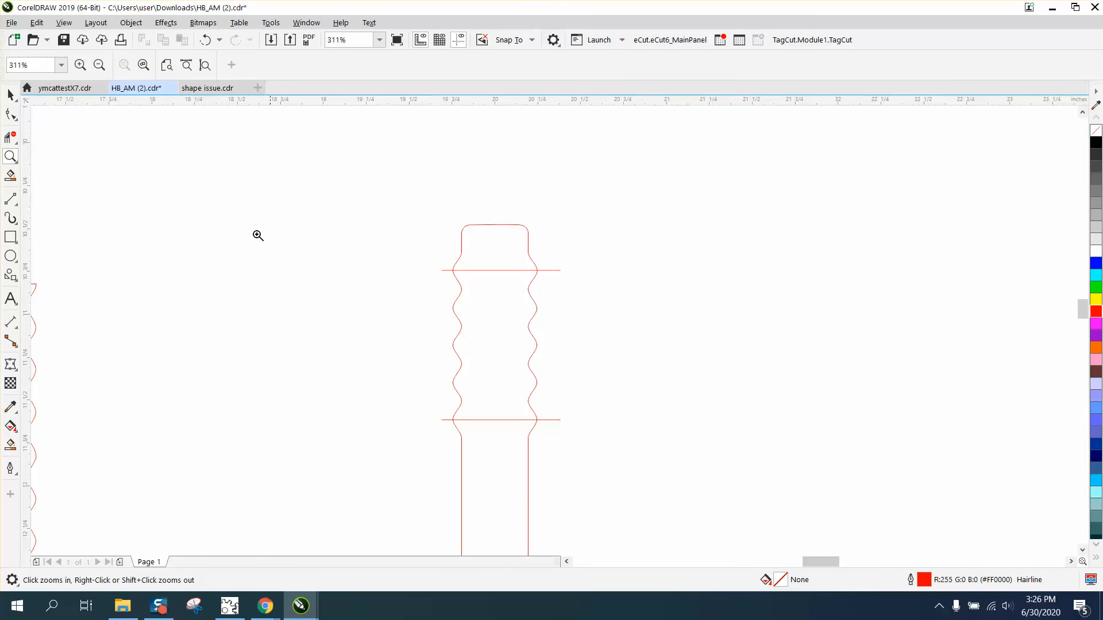
click(10, 95)
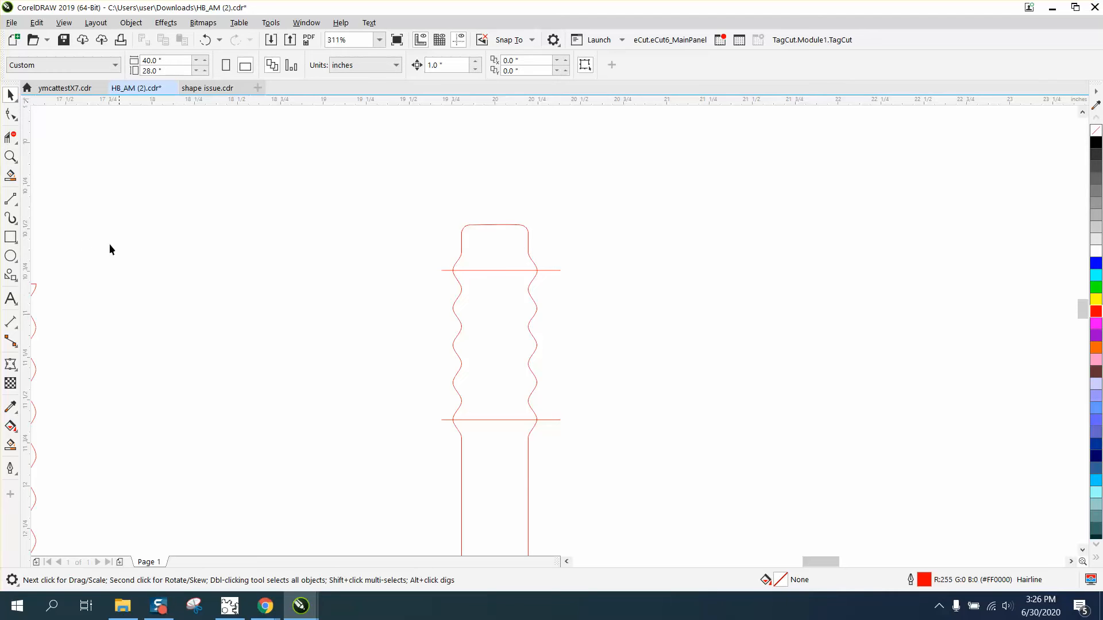
click(13, 428)
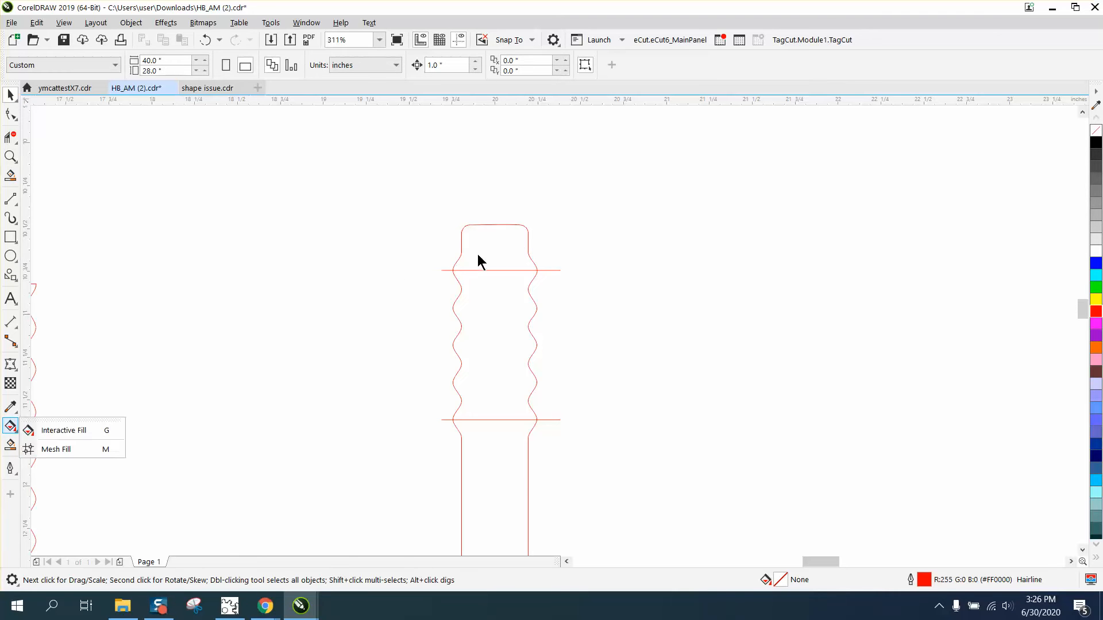
click(11, 445)
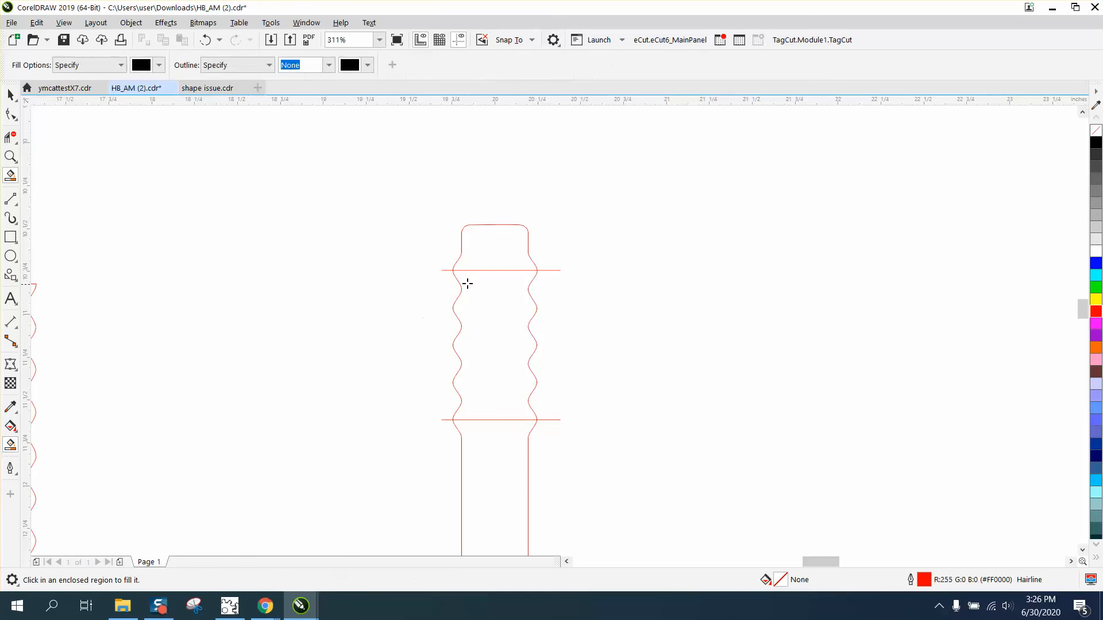
click(514, 247)
key(Left)
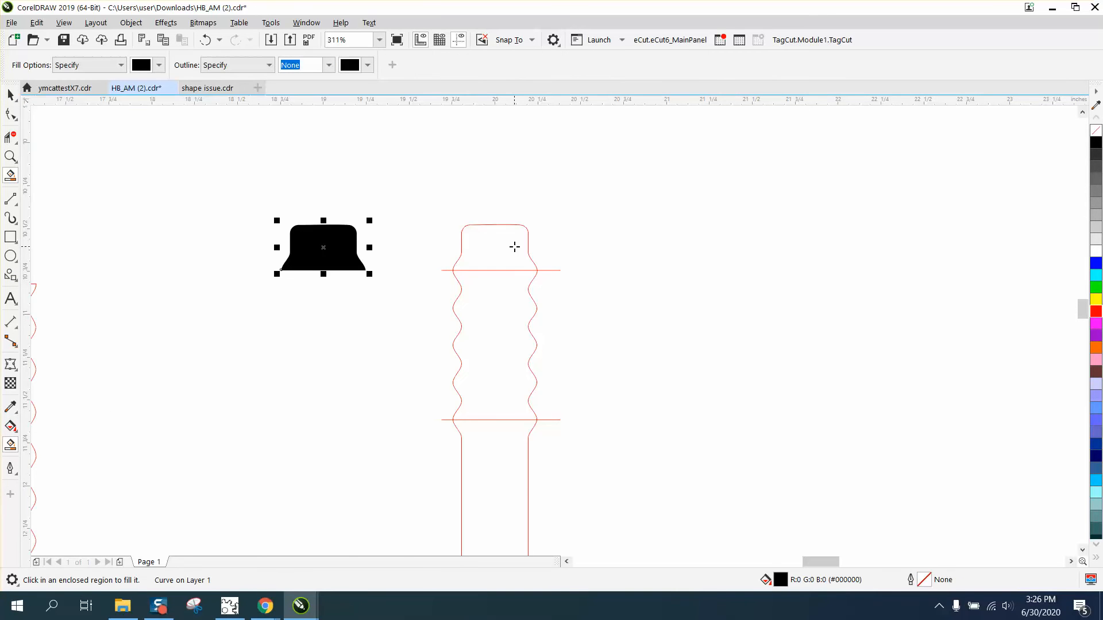
Step: Give the end cap shape no fill and a red outline, and move it 2 inches left above the scalloped column
click(1097, 131)
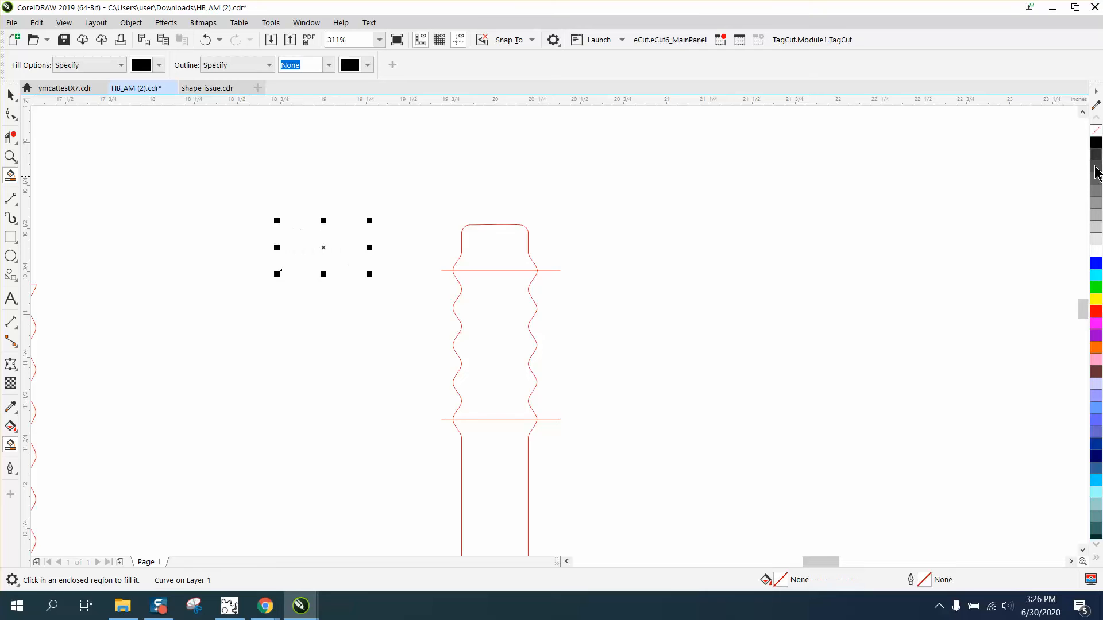
right_click(1097, 313)
scroll(788, 289, down, 2)
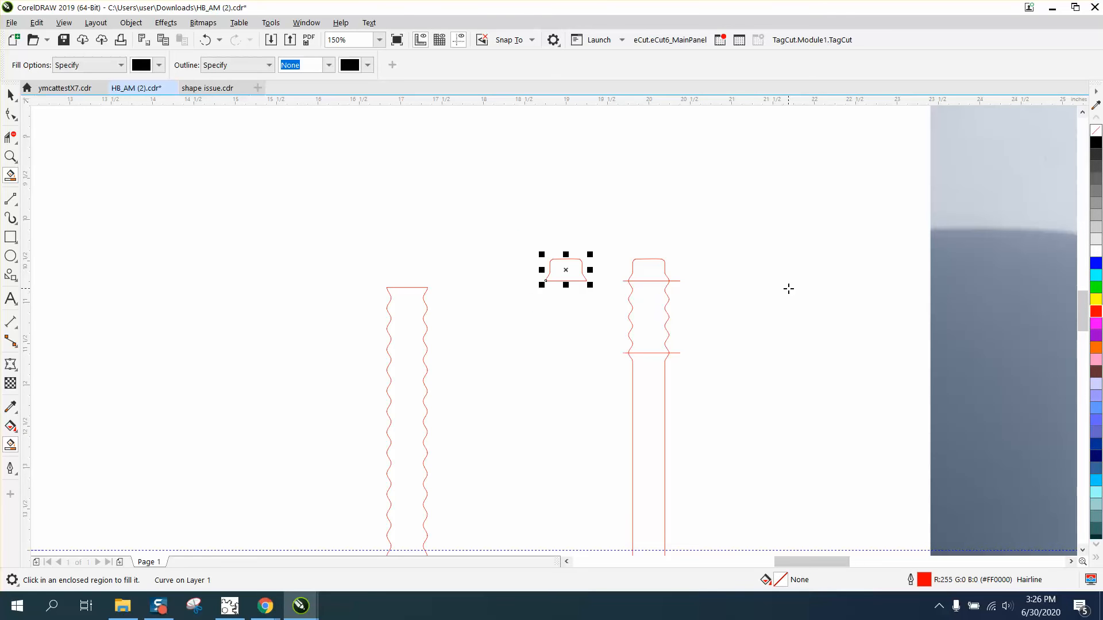
key(Left)
key(Left)
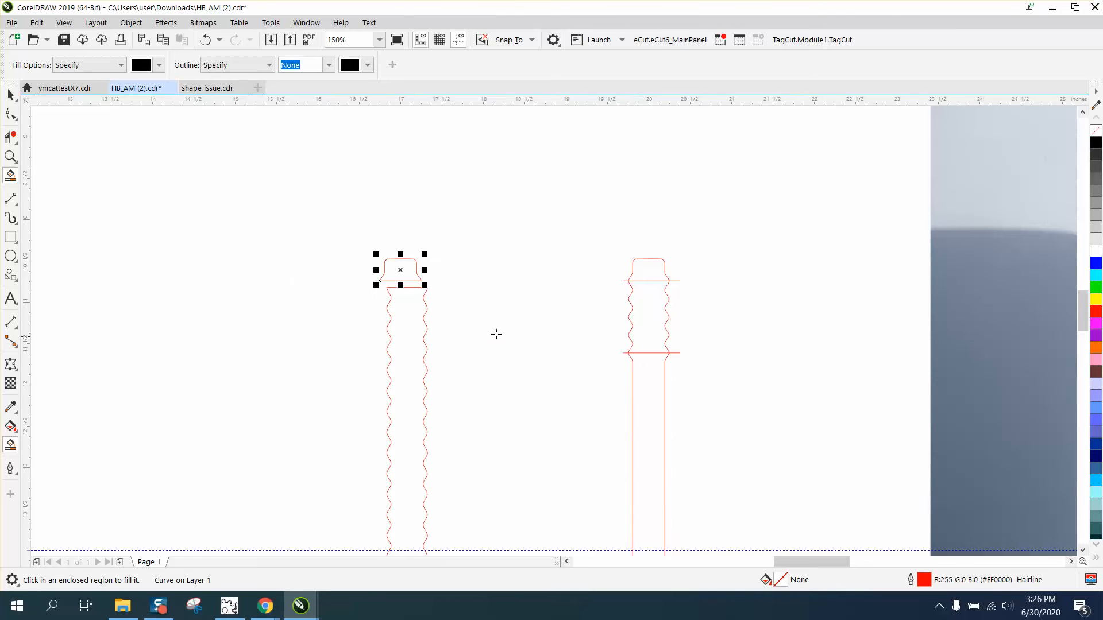
Step: Turn on snapping to objects for aligning the end cap with the scalloped column
click(10, 95)
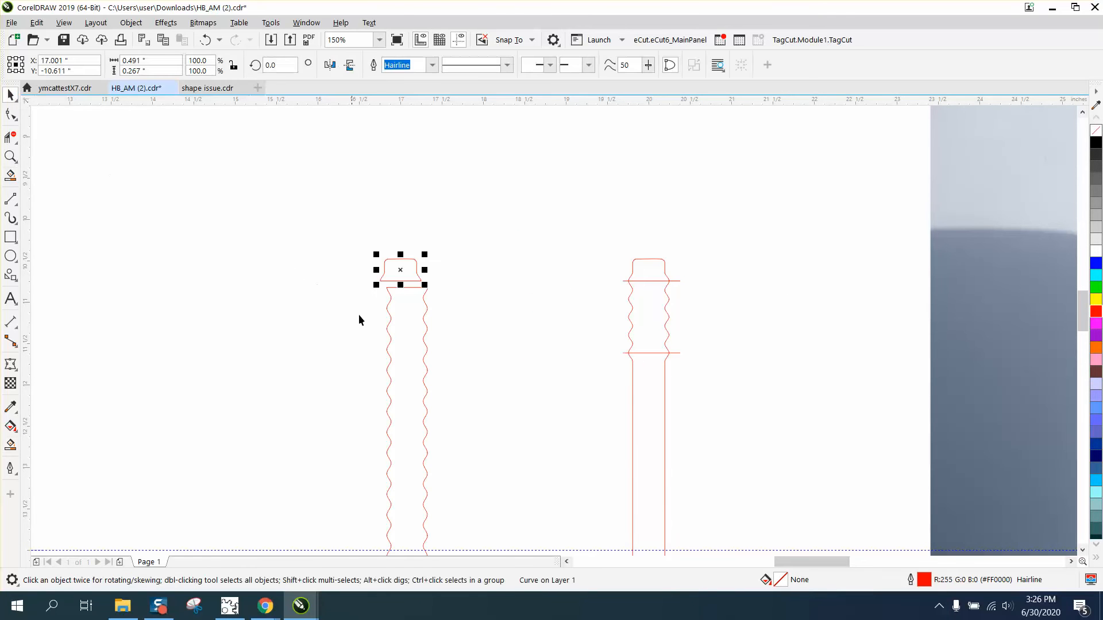
click(10, 157)
drag(315, 209, 586, 382)
click(10, 95)
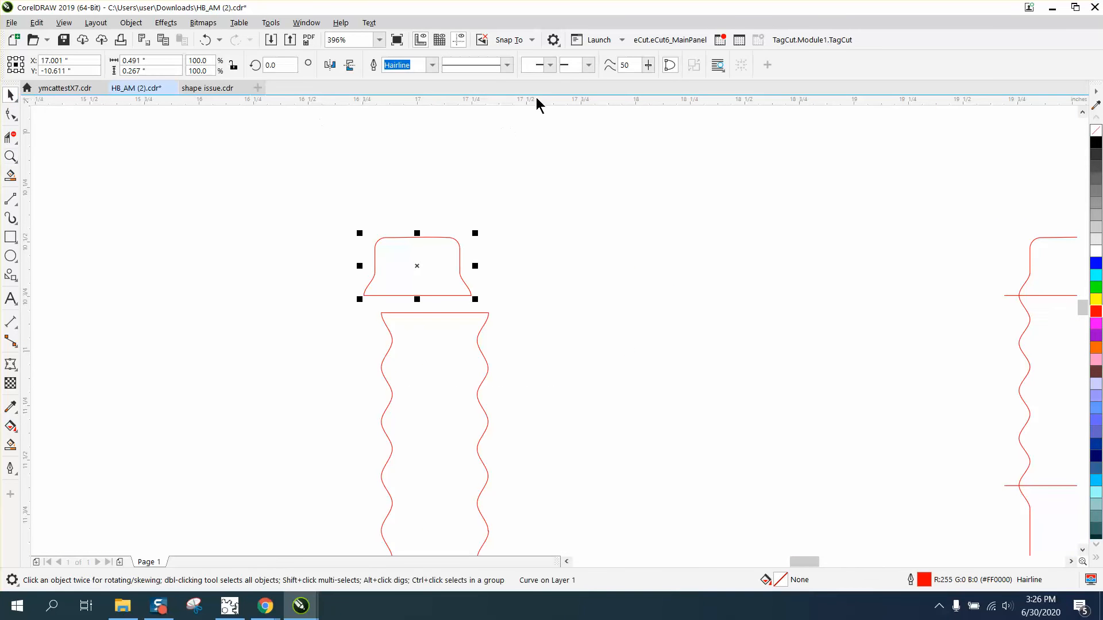
click(526, 39)
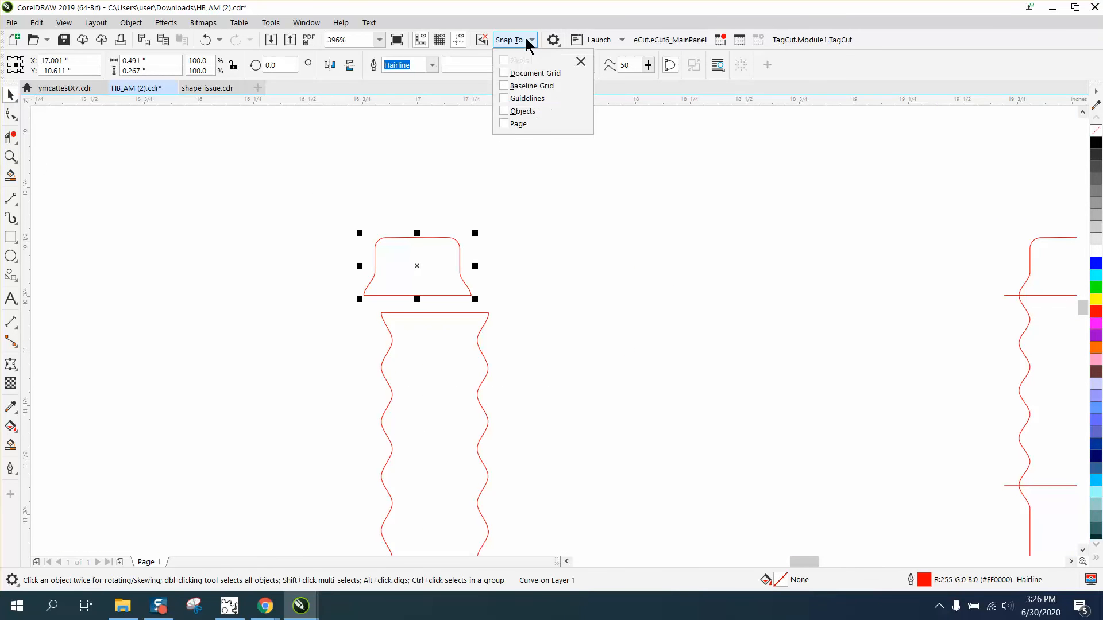
click(507, 112)
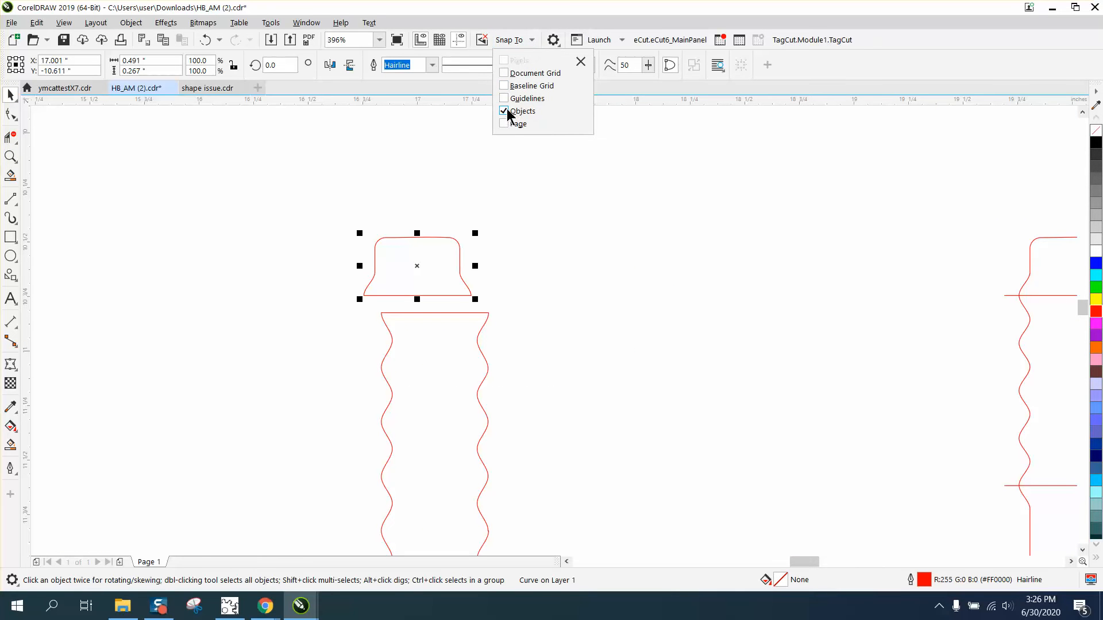
Step: Try to move the end cap's lower-right node toward the column's upper-right corner with the Shape tool, and undo the change
click(11, 156)
drag(335, 215, 607, 391)
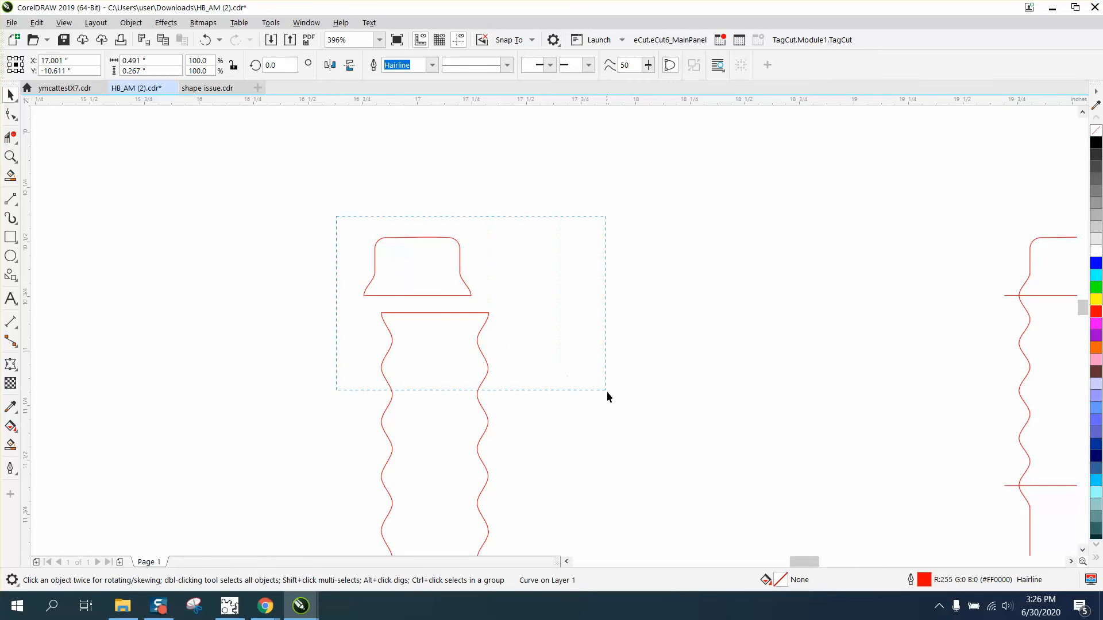
click(10, 156)
drag(298, 212, 675, 437)
click(11, 114)
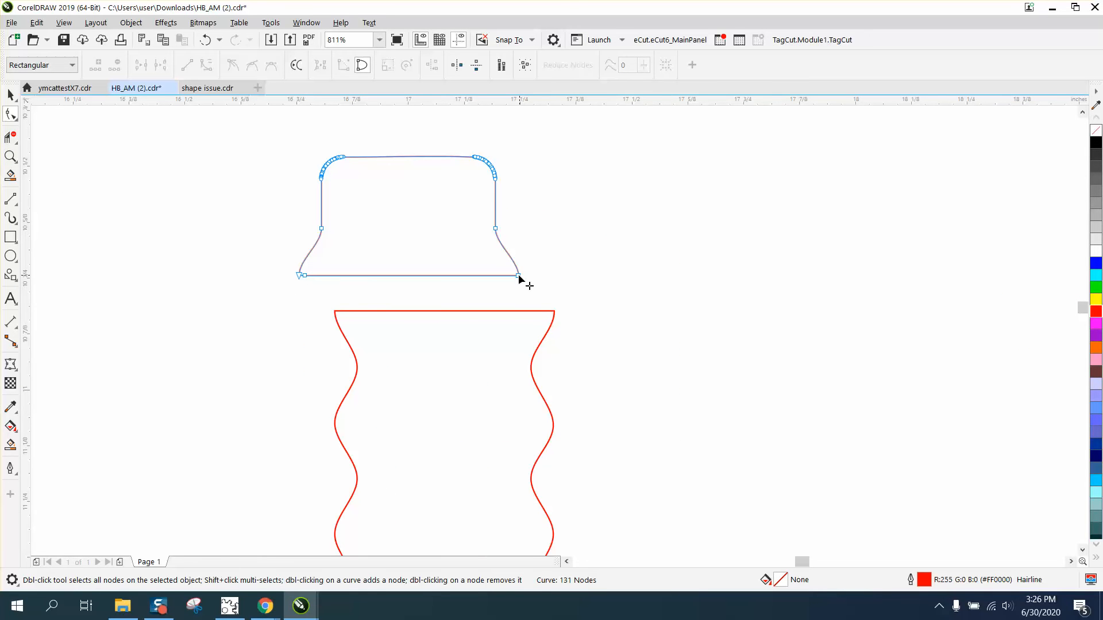
drag(519, 276, 552, 302)
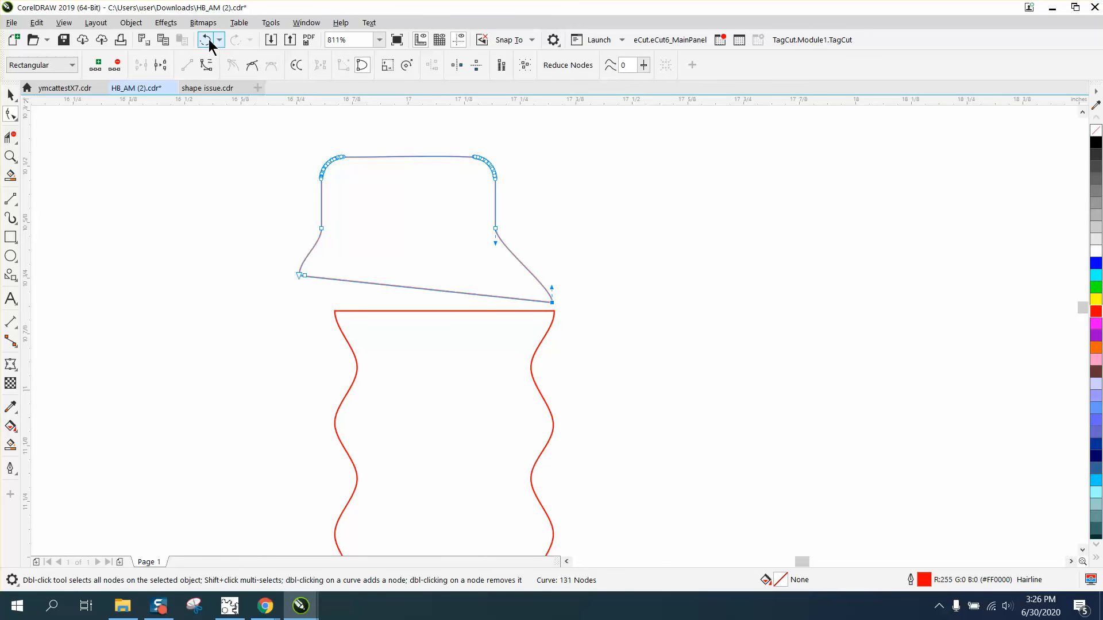
click(205, 40)
Step: Move the whole end cap by its lower-right corner so it snaps onto the scalloped column's upper-right corner
click(10, 95)
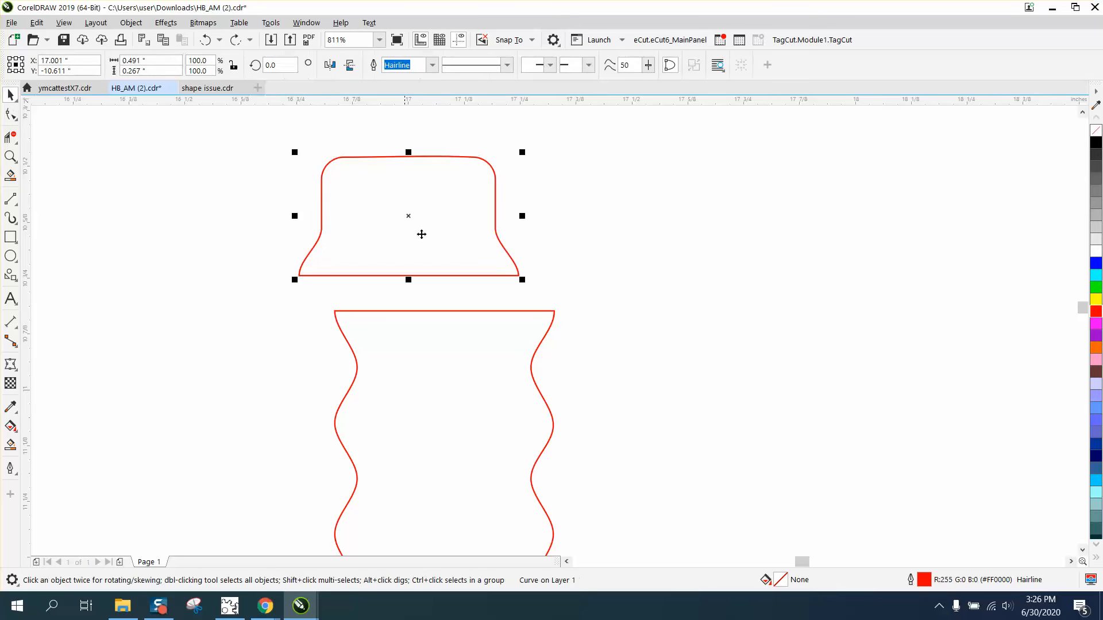
drag(520, 276, 555, 312)
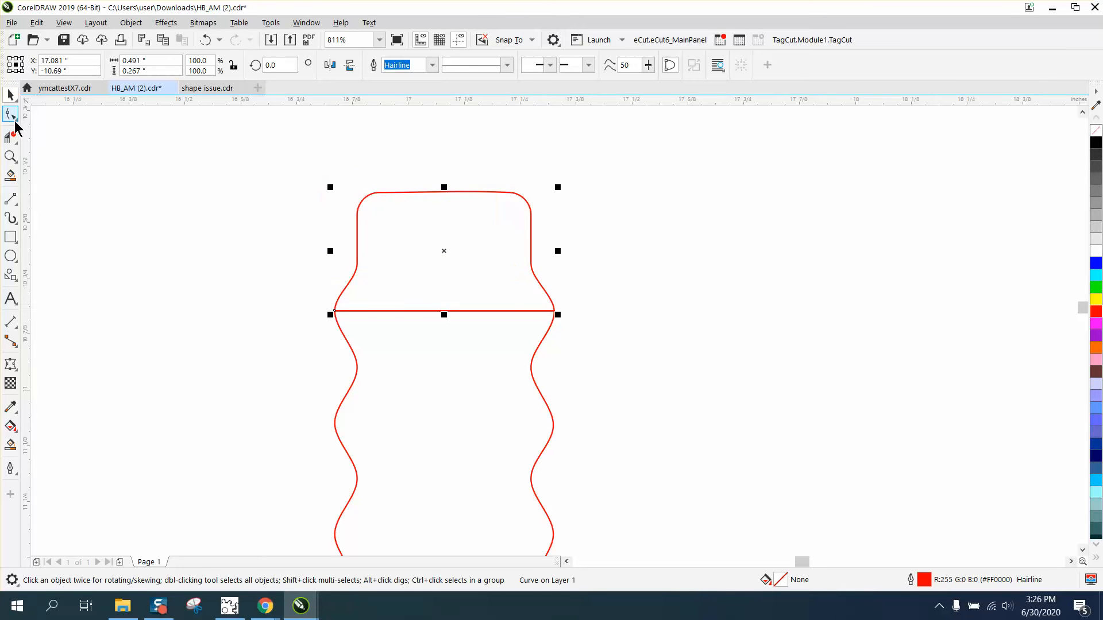
click(13, 144)
click(15, 101)
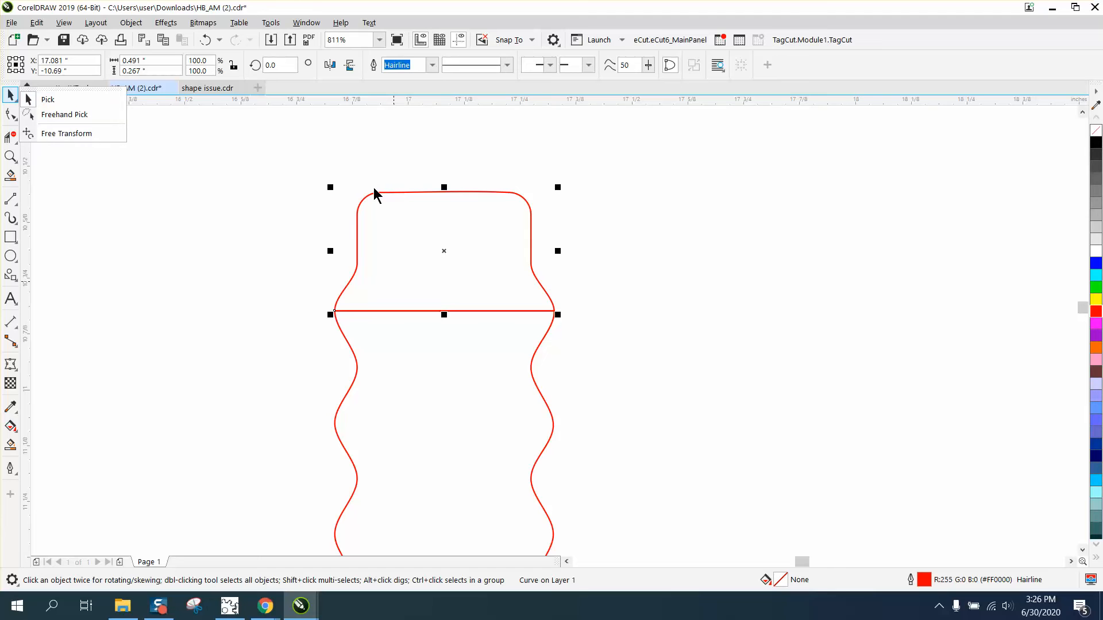
click(446, 251)
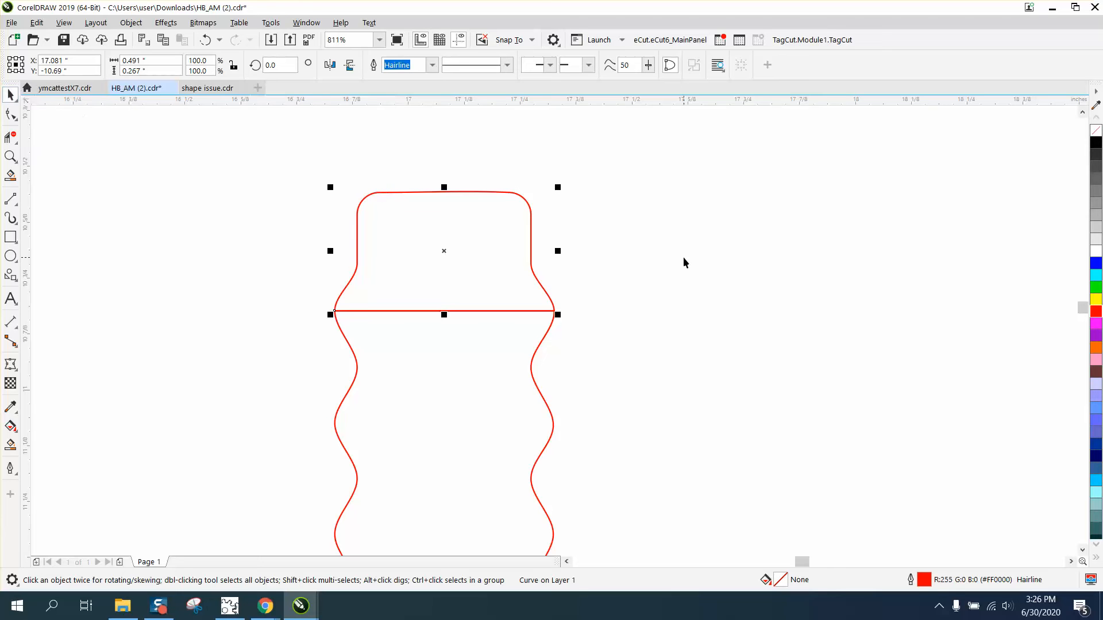
Step: Place a spare copy of the end cap just to the right of the one joined to the column
drag(450, 250, 783, 248)
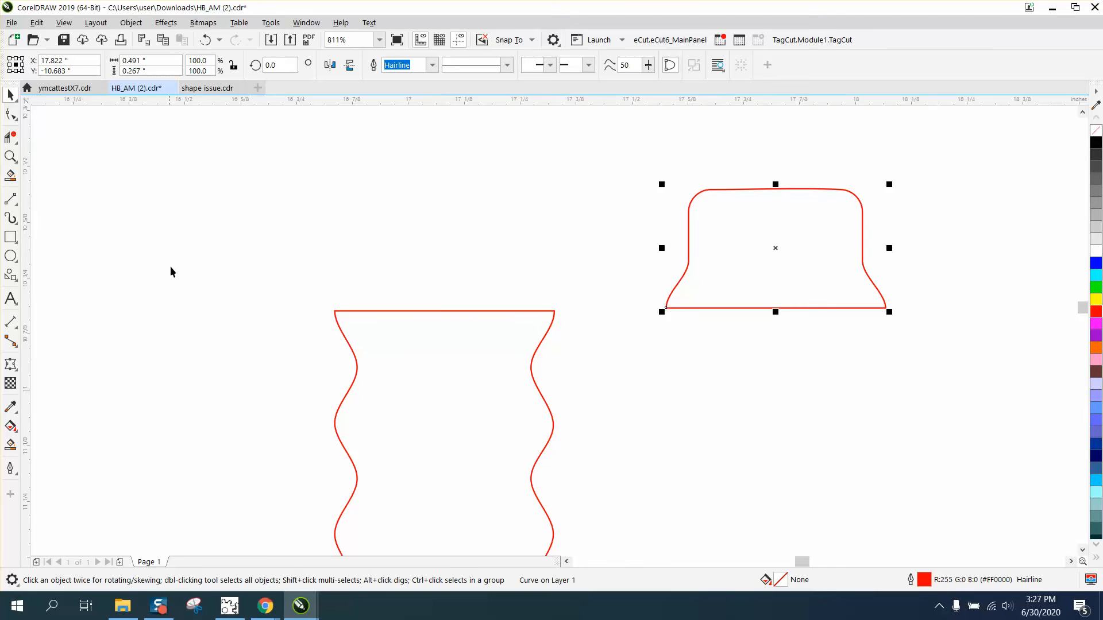
click(205, 40)
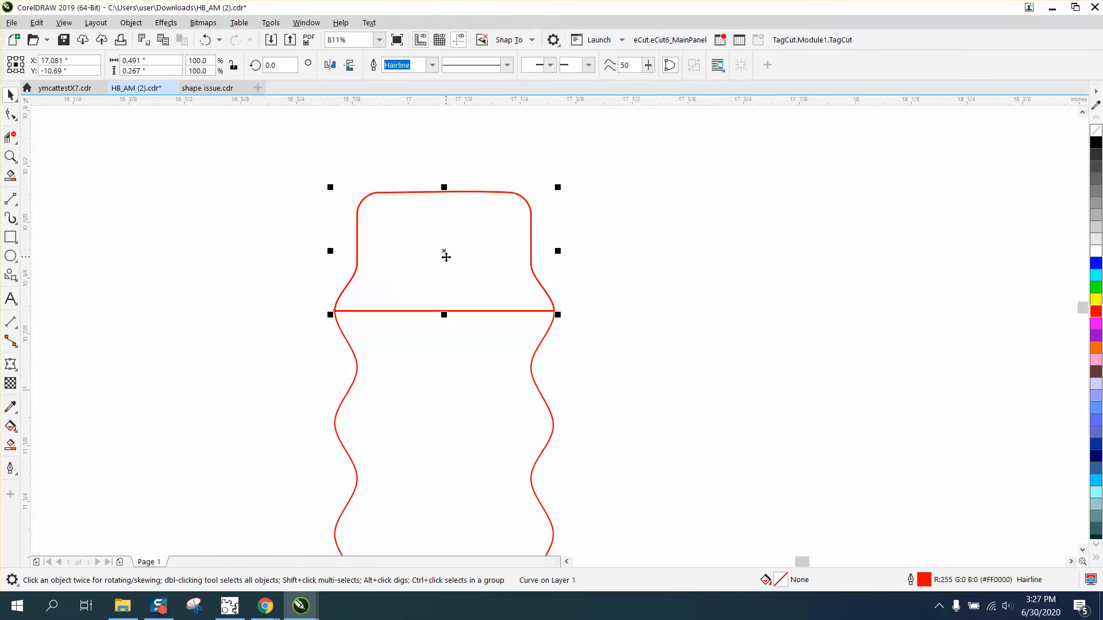
drag(446, 253, 689, 267)
Step: Delete the overlapping horizontal segments between the end cap and the scalloped column with Virtual Segment Delete
click(11, 137)
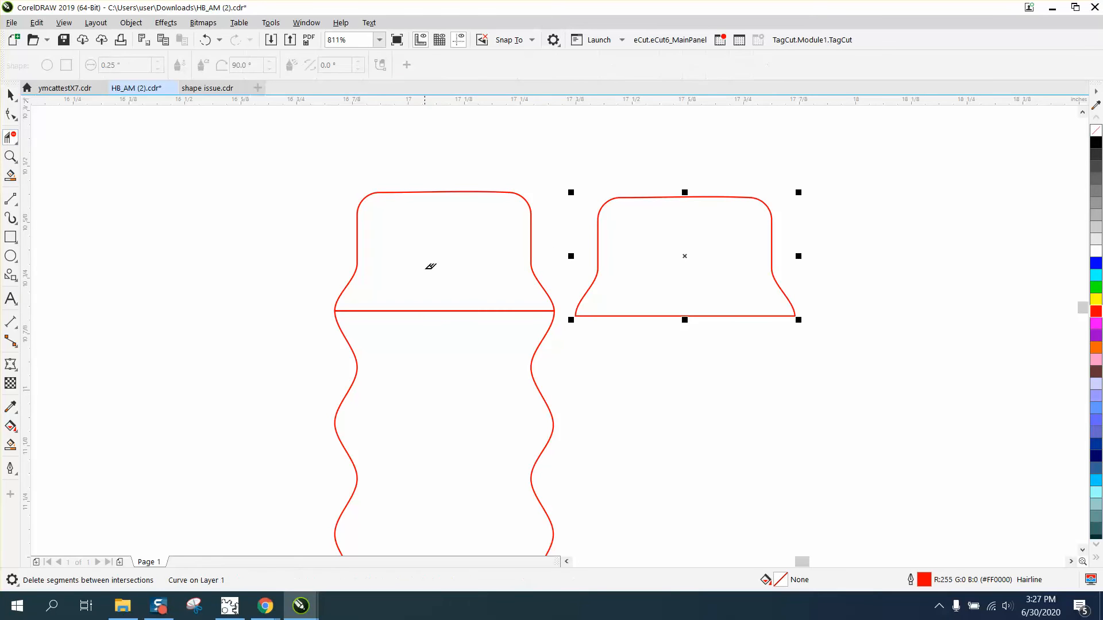
drag(431, 266, 451, 352)
scroll(287, 253, down, 4)
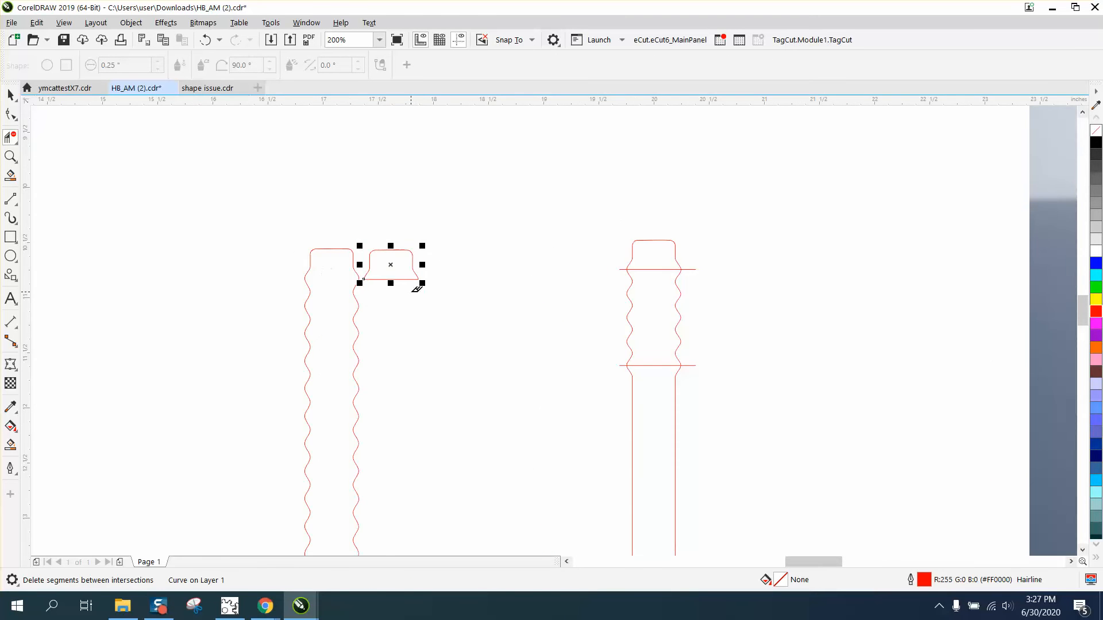
Step: Flip the spare end cap vertically and move it by its upper-left corner onto the scalloped column's lower-left corner
scroll(429, 321, down, 3)
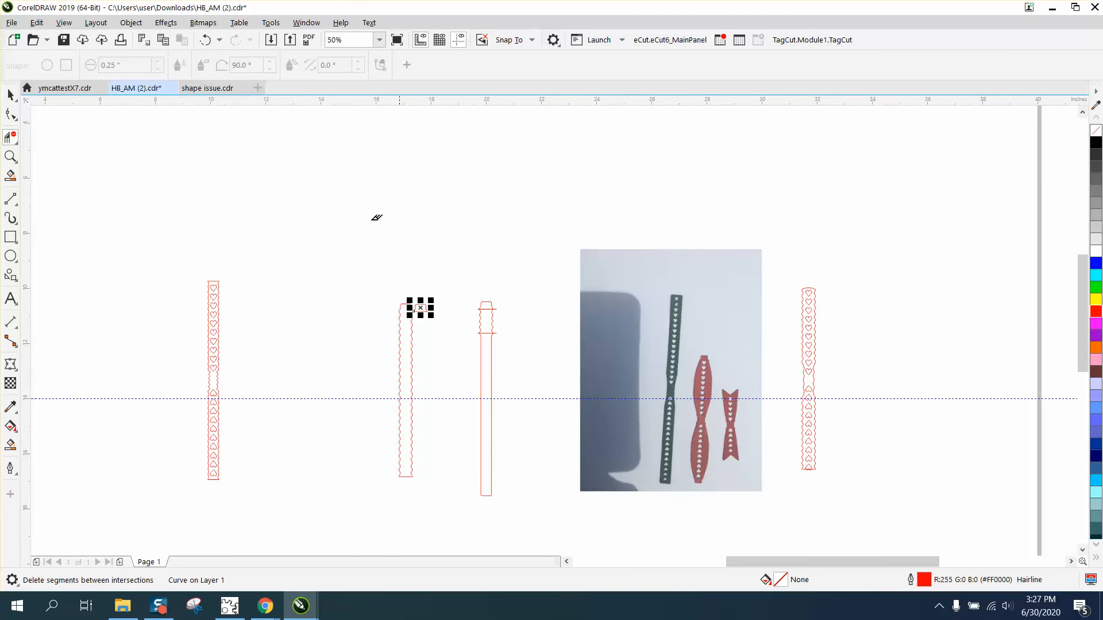
click(11, 95)
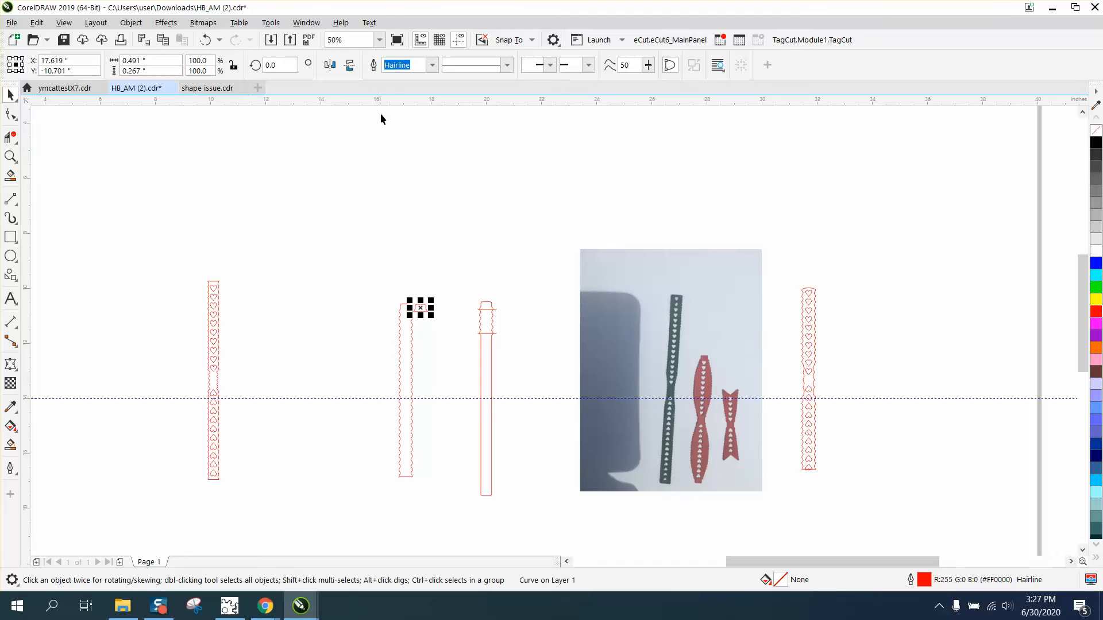
mouse_move(422, 312)
mouse_down()
mouse_move(433, 413)
mouse_move(409, 487)
mouse_up()
click(11, 156)
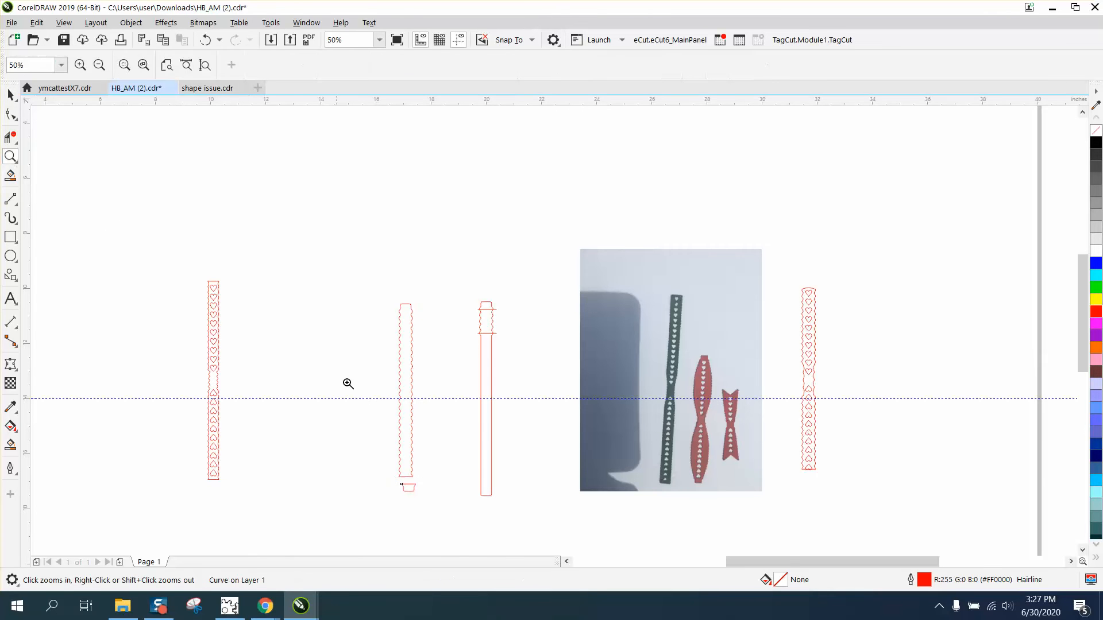
drag(373, 447, 517, 527)
click(10, 94)
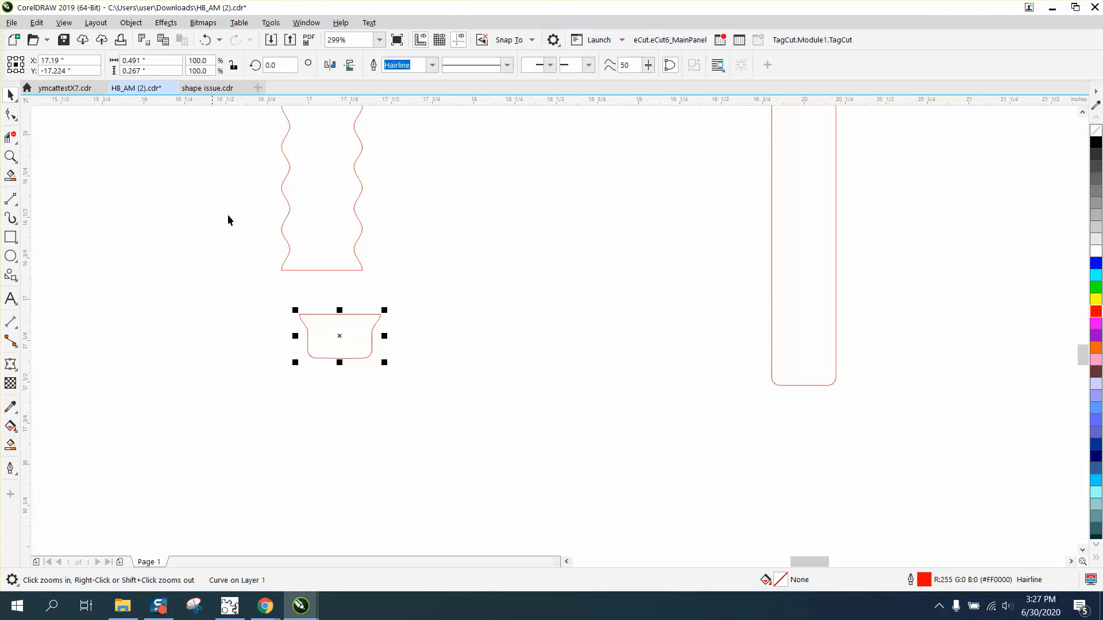
drag(299, 314, 281, 271)
Step: Delete the overlapping horizontal segments between the lower end cap and the column with Virtual Segment Delete
click(11, 137)
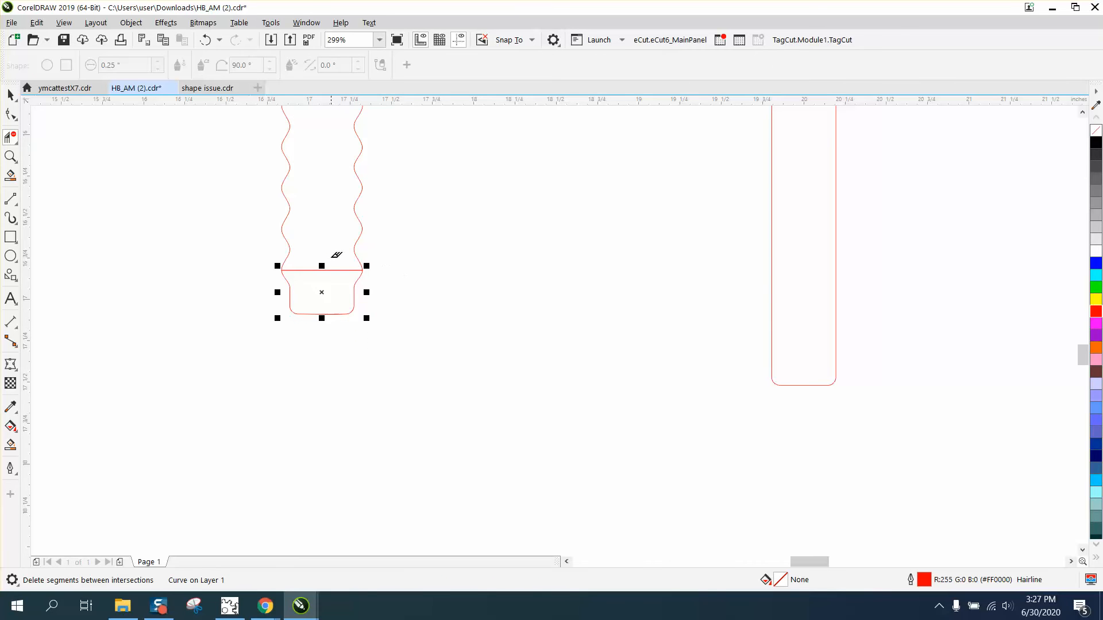
click(345, 270)
scroll(439, 320, down, 4)
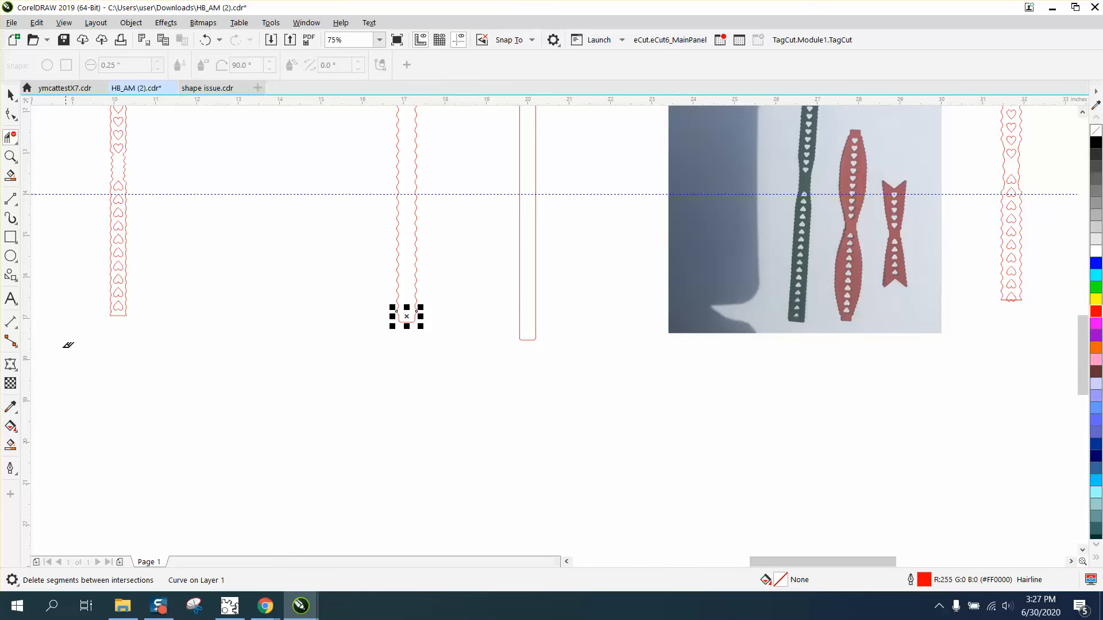
Step: Fill the enclosed scalloped strap with black using Smart Fill and move the filled shape 2 inches to the left
click(10, 445)
click(402, 271)
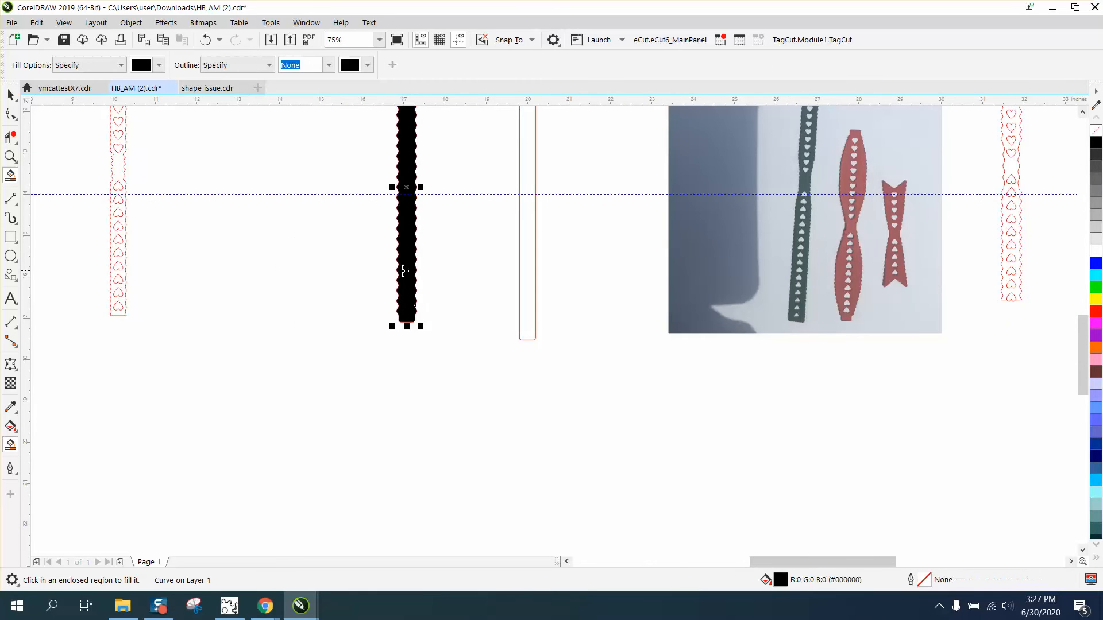
key(Left)
key(Left)
key(Left)
key(Left)
key(Left)
key(Left)
key(Left)
key(Left)
key(Left)
key(Left)
key(Left)
key(Left)
key(Left)
key(Left)
key(Left)
key(Left)
key(Left)
key(Left)
key(Left)
key(Left)
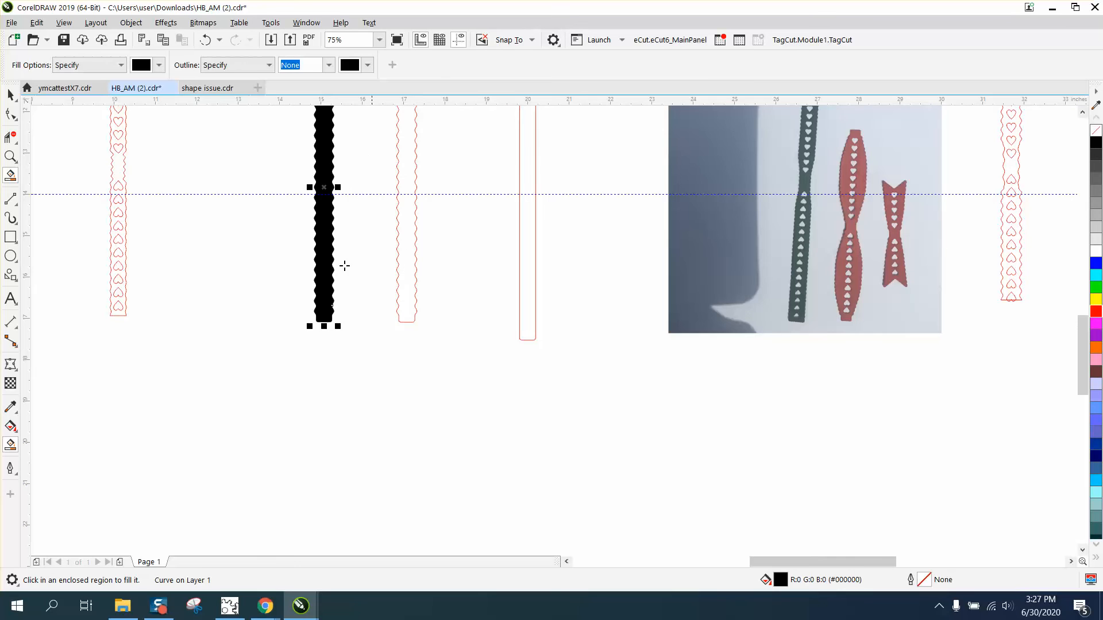
Step: Delete the original outline pieces of the scalloped strap that stand beside the filled black shape
click(11, 95)
scroll(442, 265, down, 2)
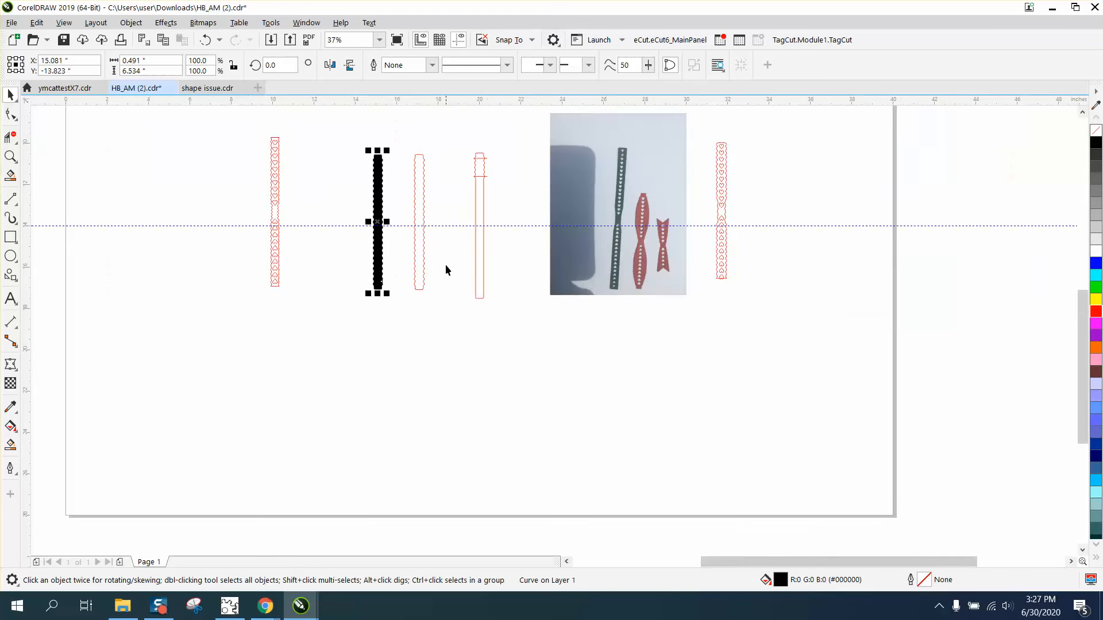
drag(408, 139, 429, 308)
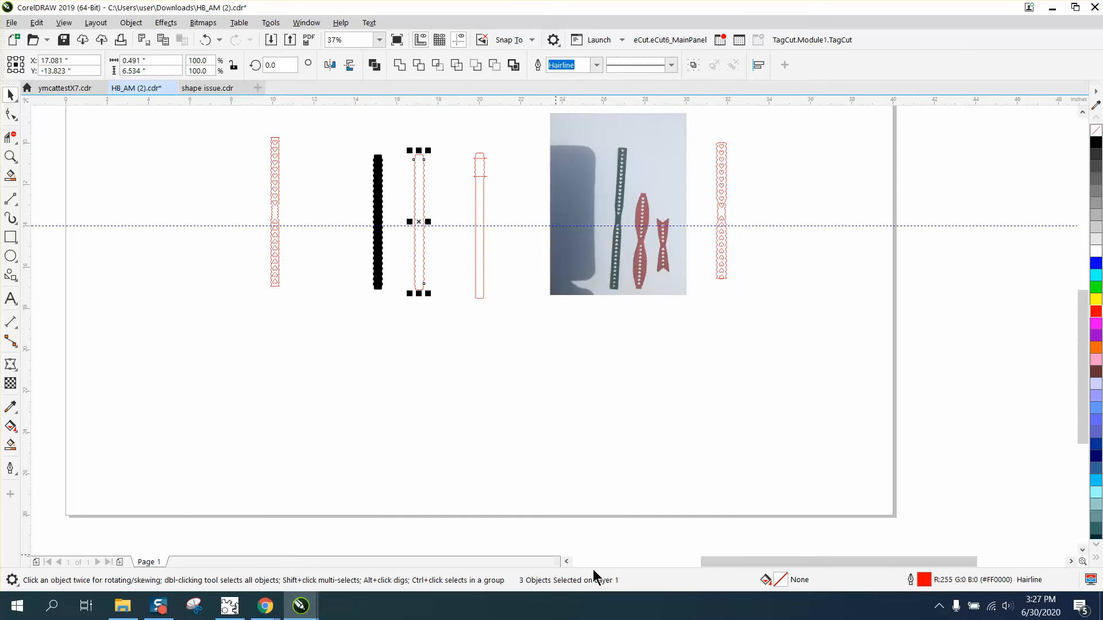
key(Delete)
Step: Centre the filled strap on the page and replace its black fill with a red outline
click(376, 251)
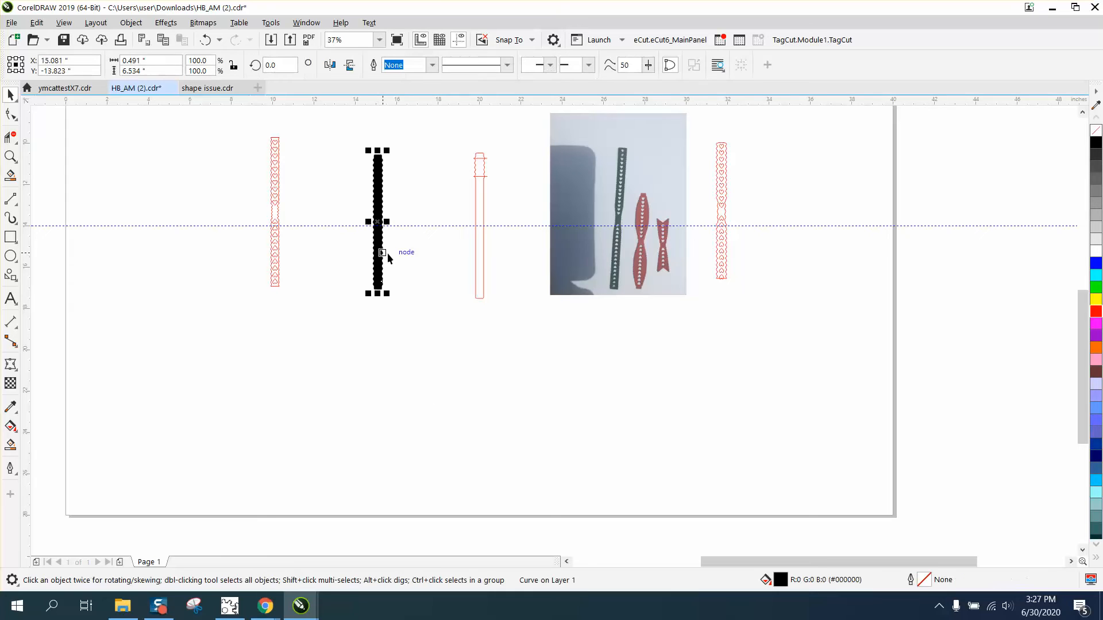
drag(385, 265, 487, 268)
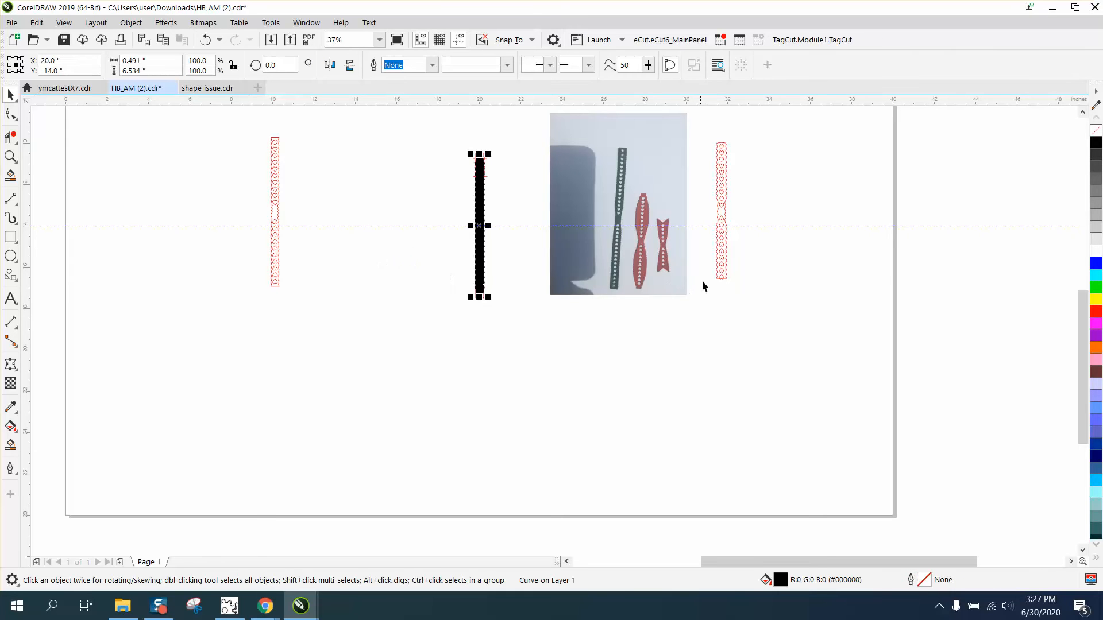
click(1096, 131)
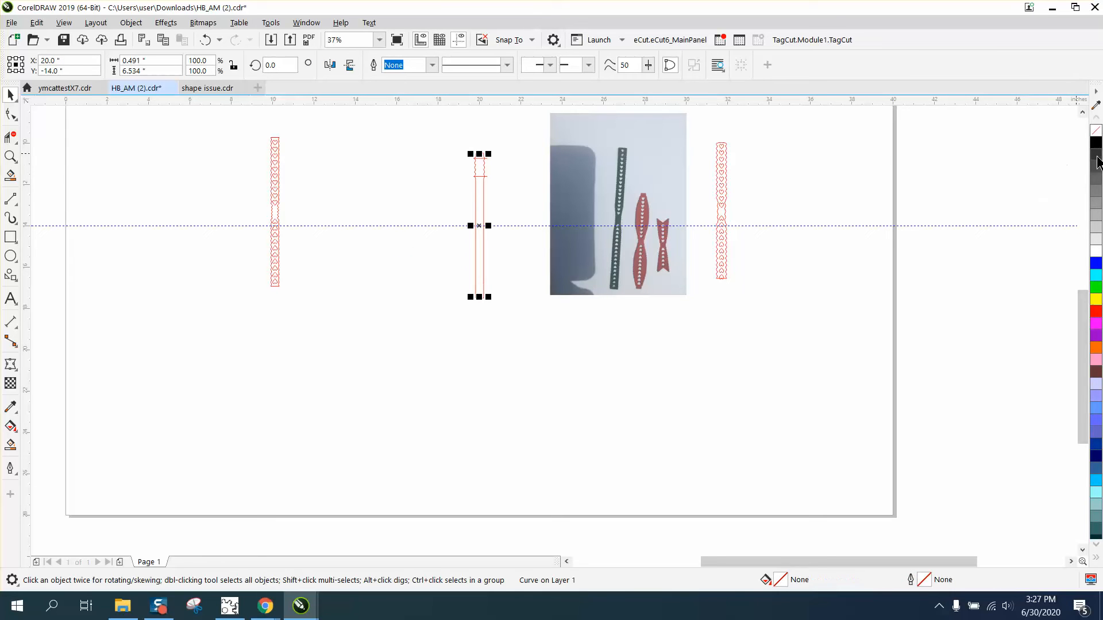
right_click(1096, 313)
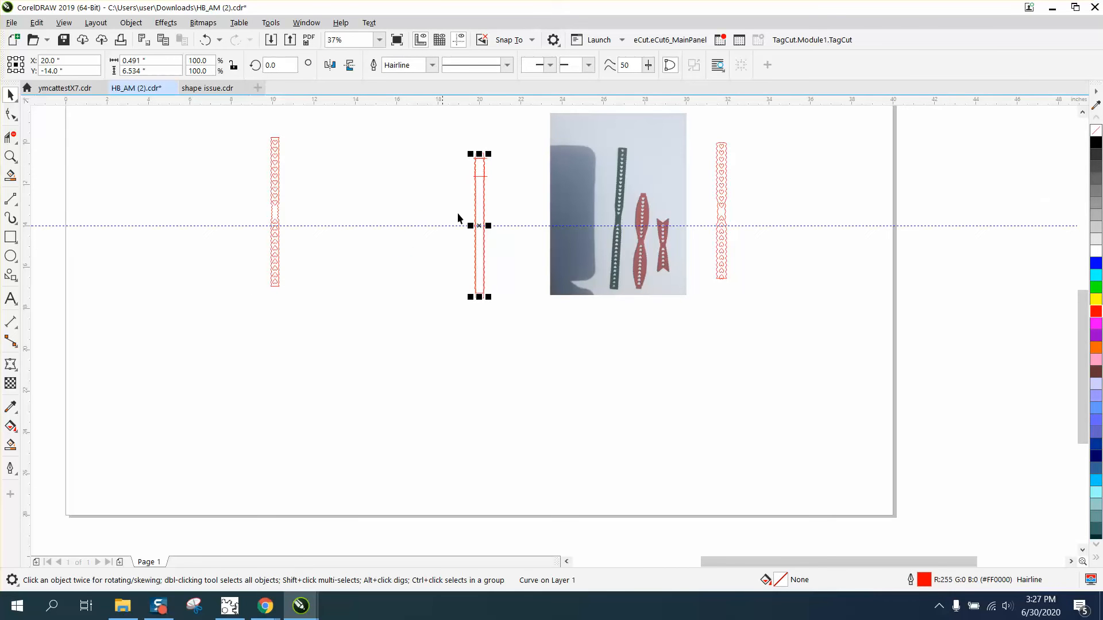
Step: Delete the old straight-sided template with its crossing lines from behind the scalloped strap, keeping the strap centred on the page
drag(485, 224, 361, 239)
drag(464, 142, 538, 327)
key(Delete)
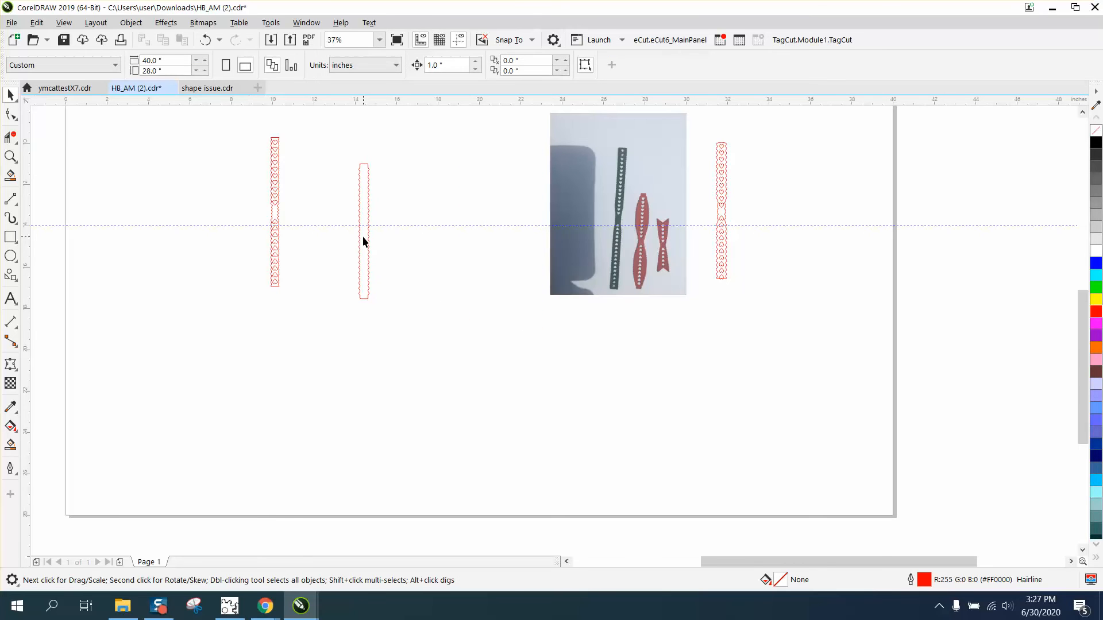
click(363, 242)
key(ctrl+z)
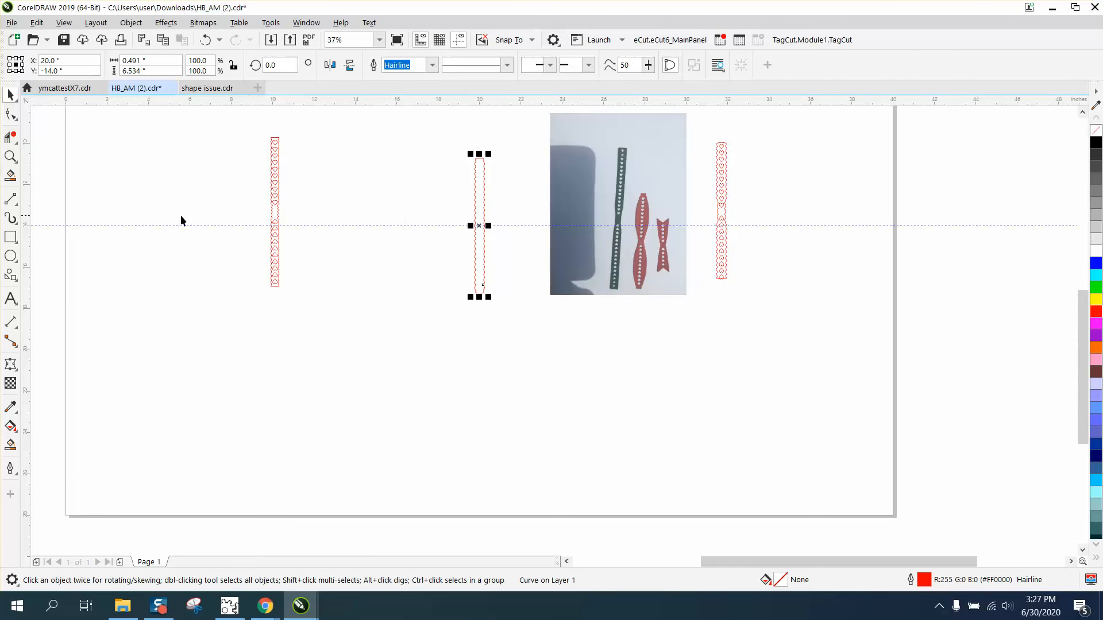
Step: Draw a heart about 0.17 in wide and tall with the Common Shapes tool and centre it on the page
click(11, 157)
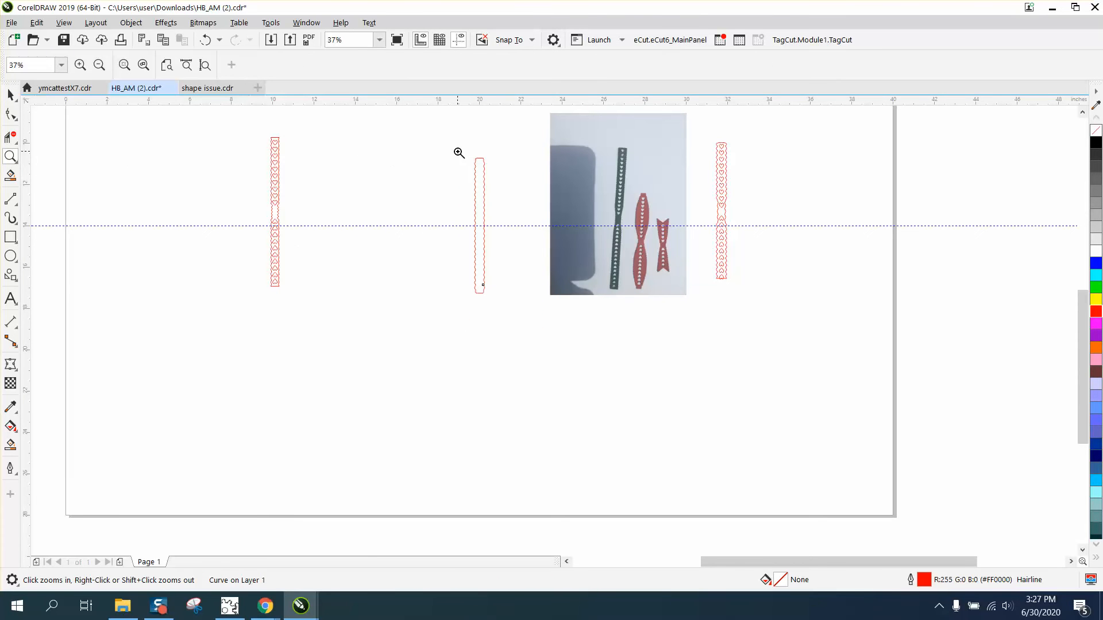
drag(458, 153, 601, 320)
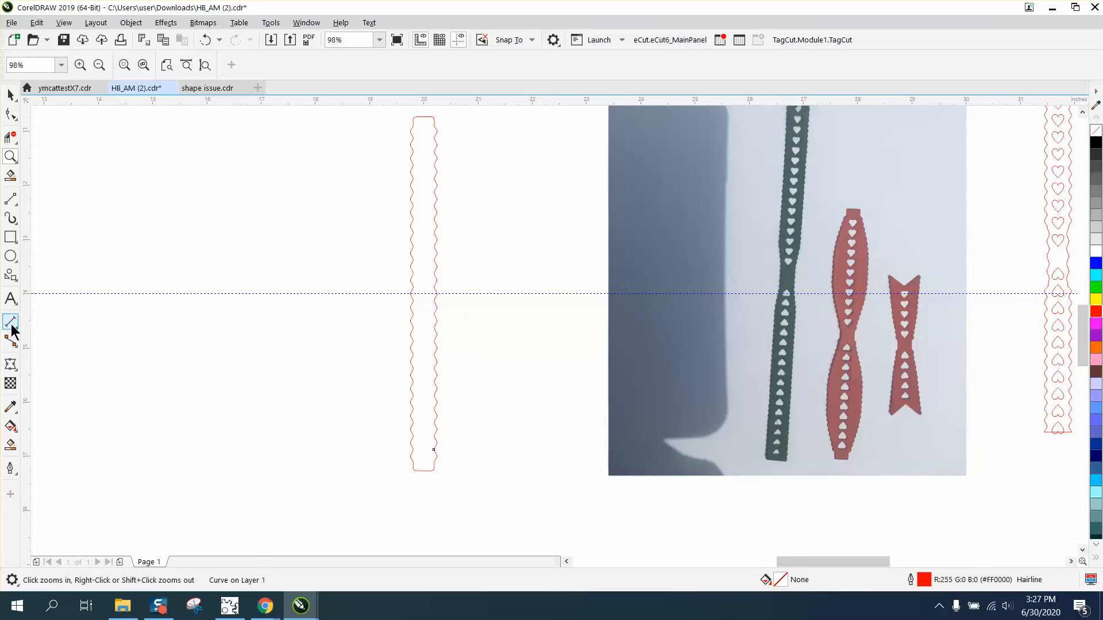
click(14, 280)
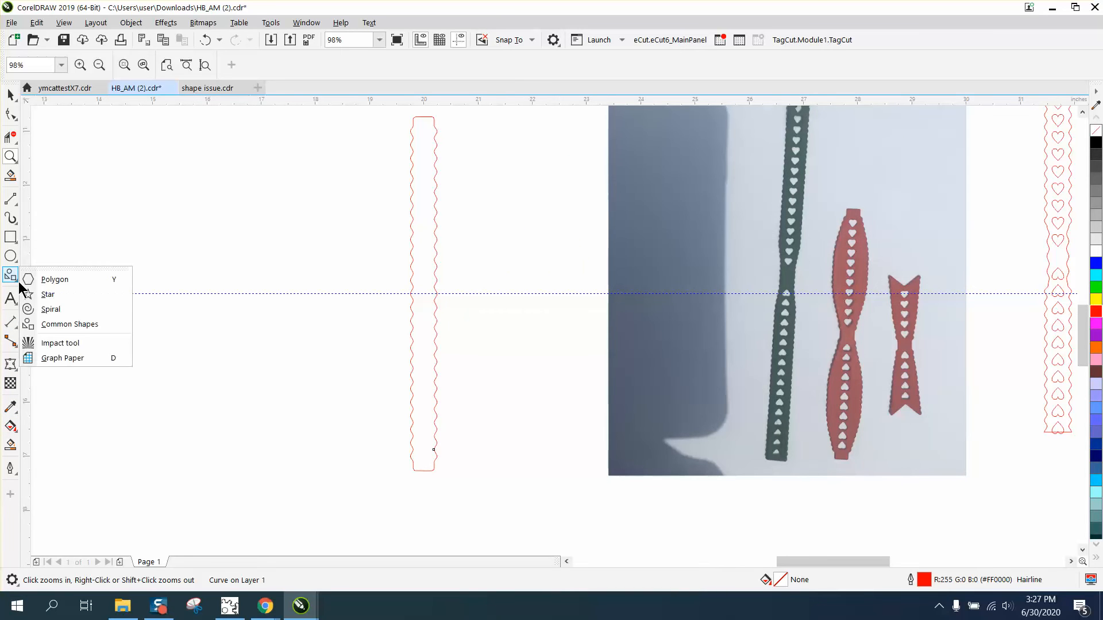
click(52, 324)
click(378, 67)
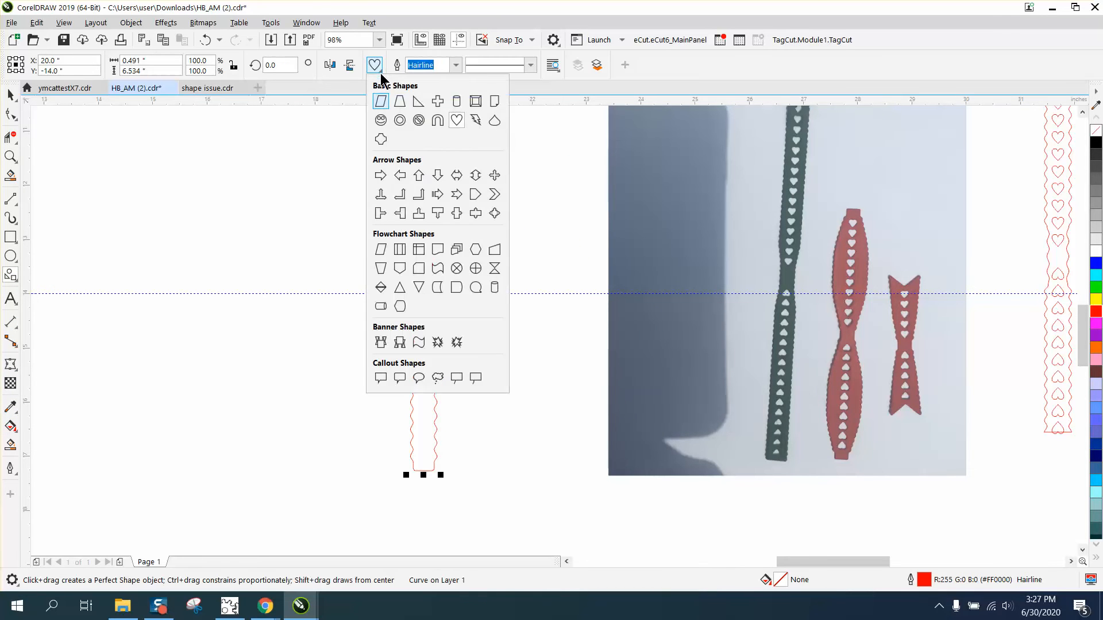
click(457, 120)
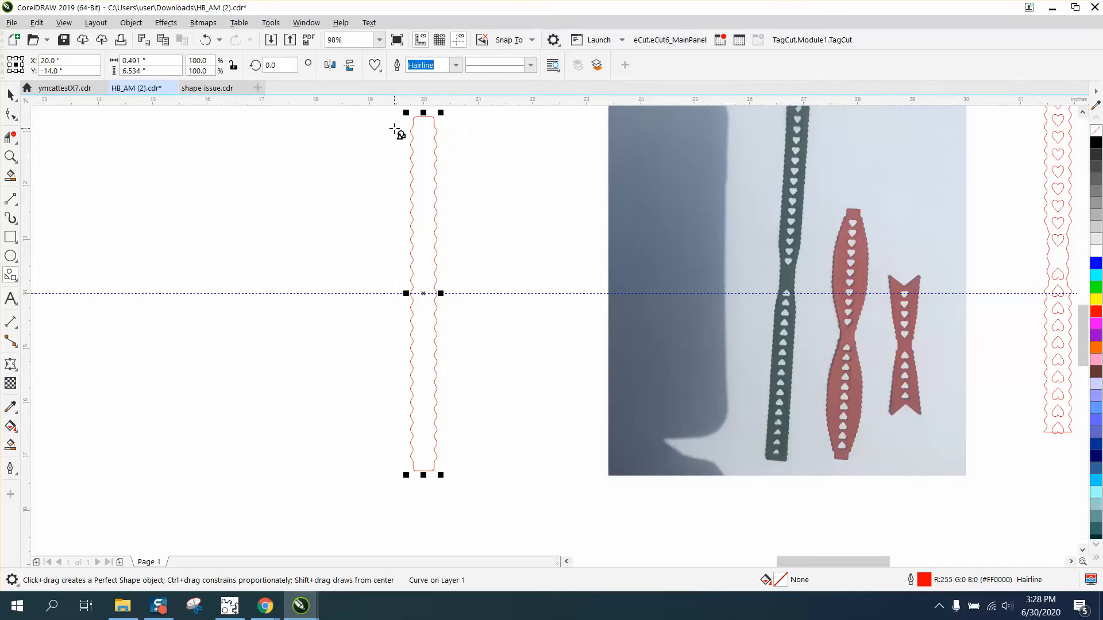
drag(395, 129, 395, 136)
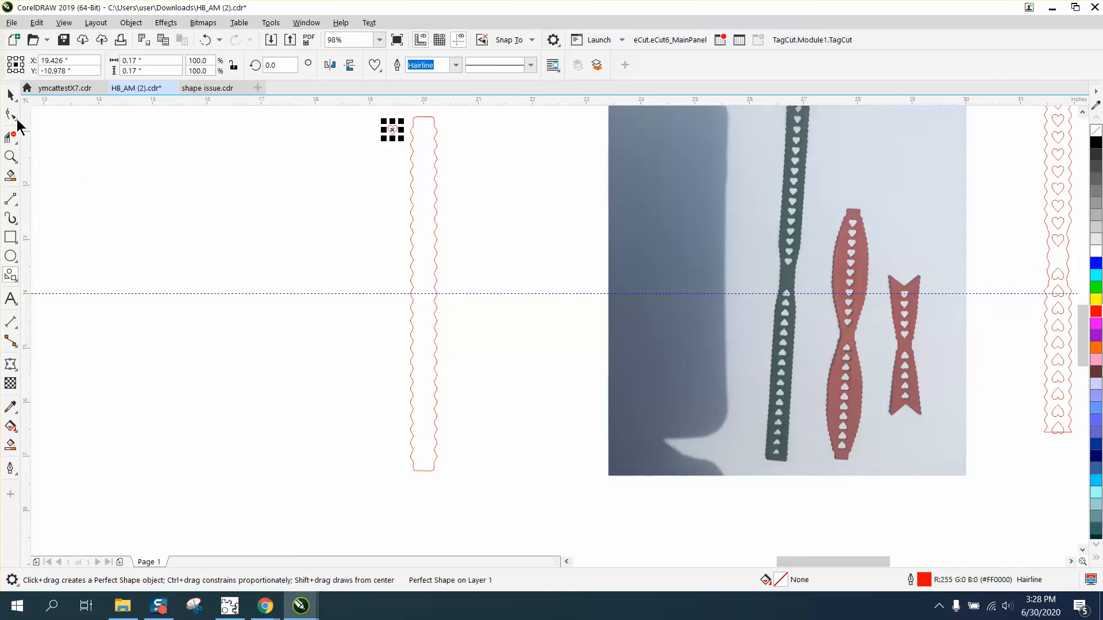
key(space)
key(p)
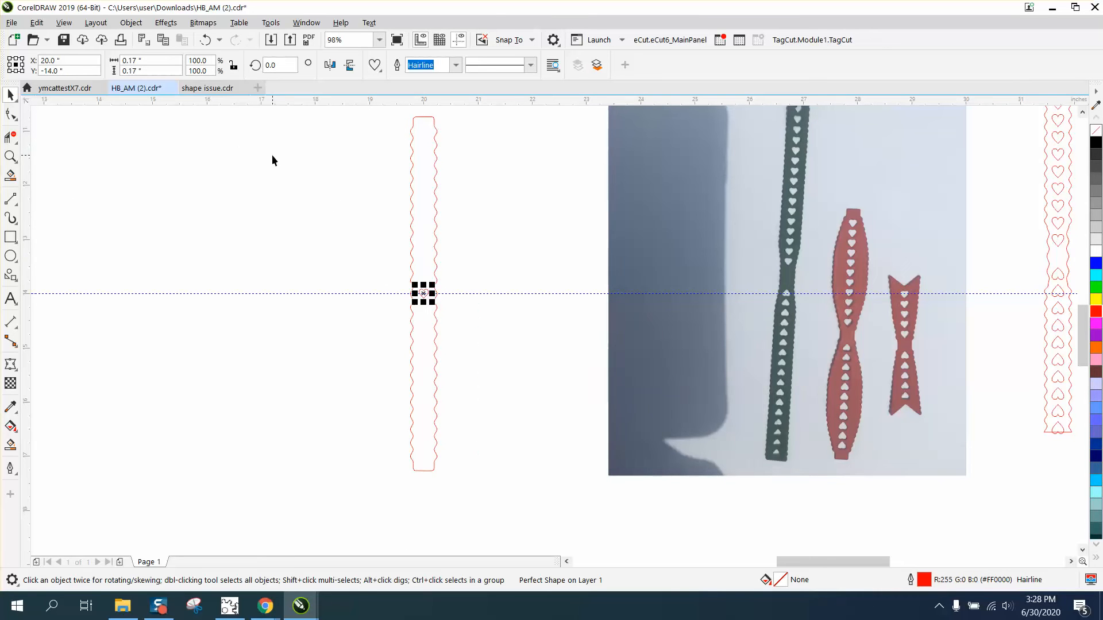
Step: Move the heart straight up until its lower tip rests on the horizontal guideline
click(9, 157)
drag(317, 253, 490, 347)
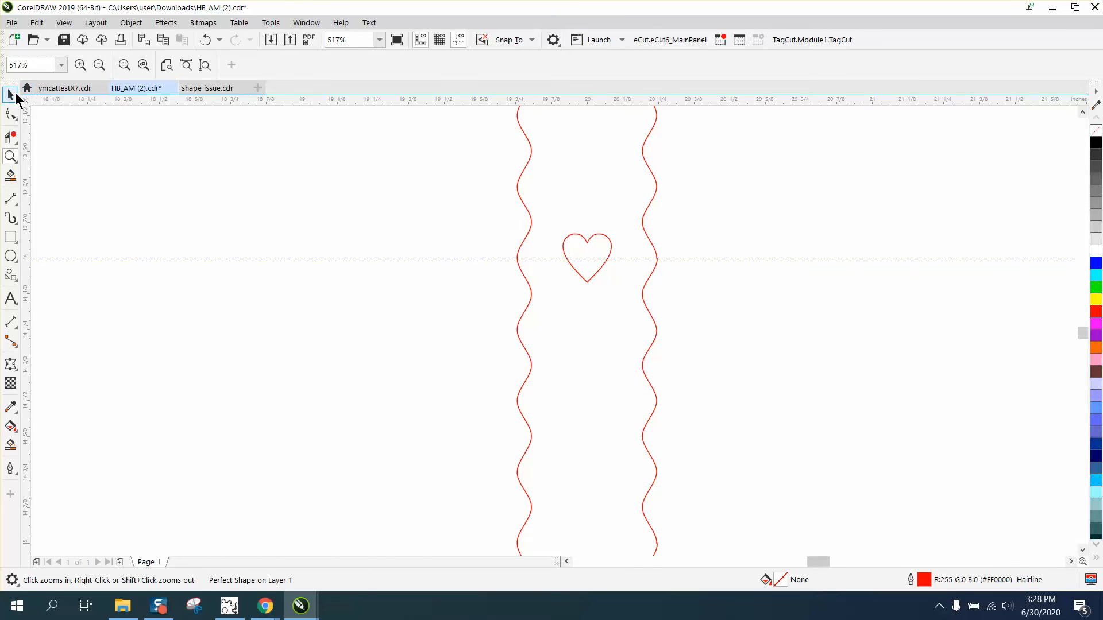
click(12, 96)
click(561, 258)
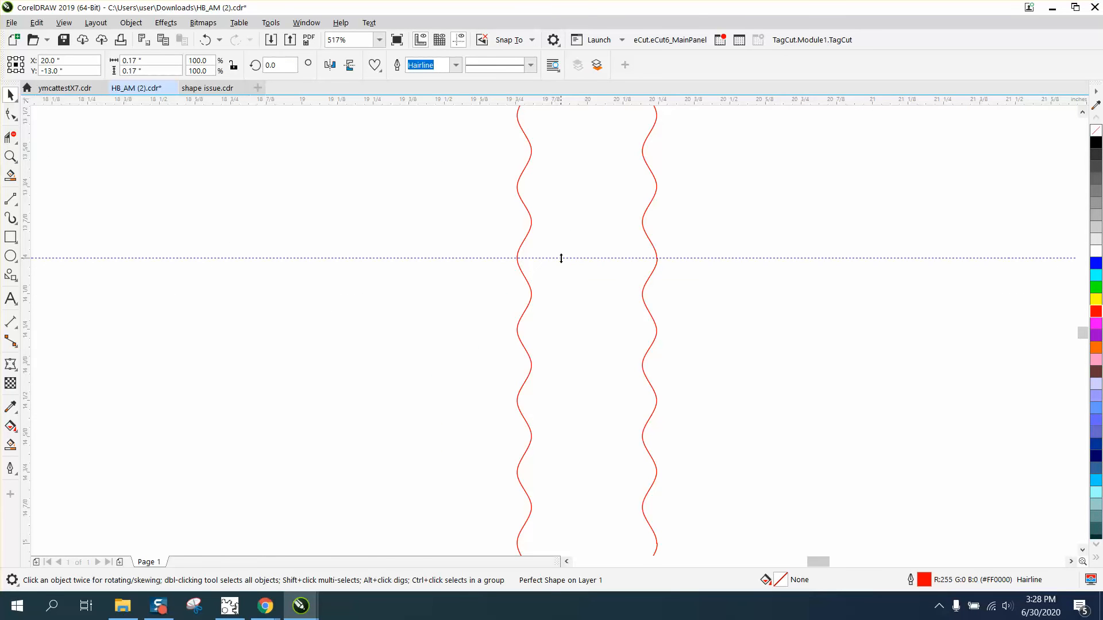
click(740, 214)
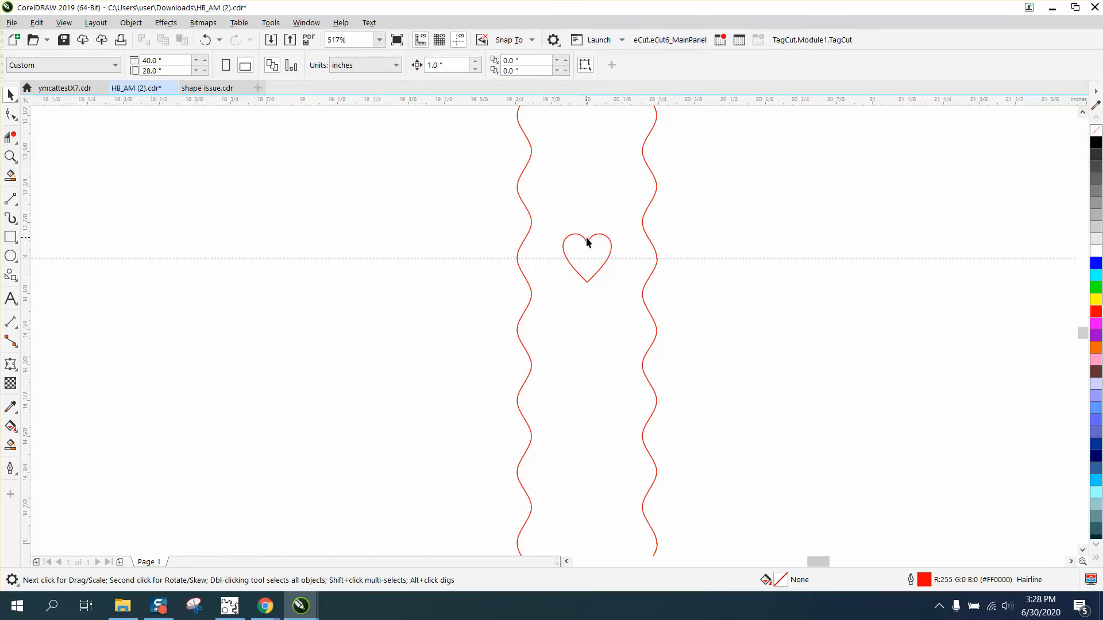
click(587, 244)
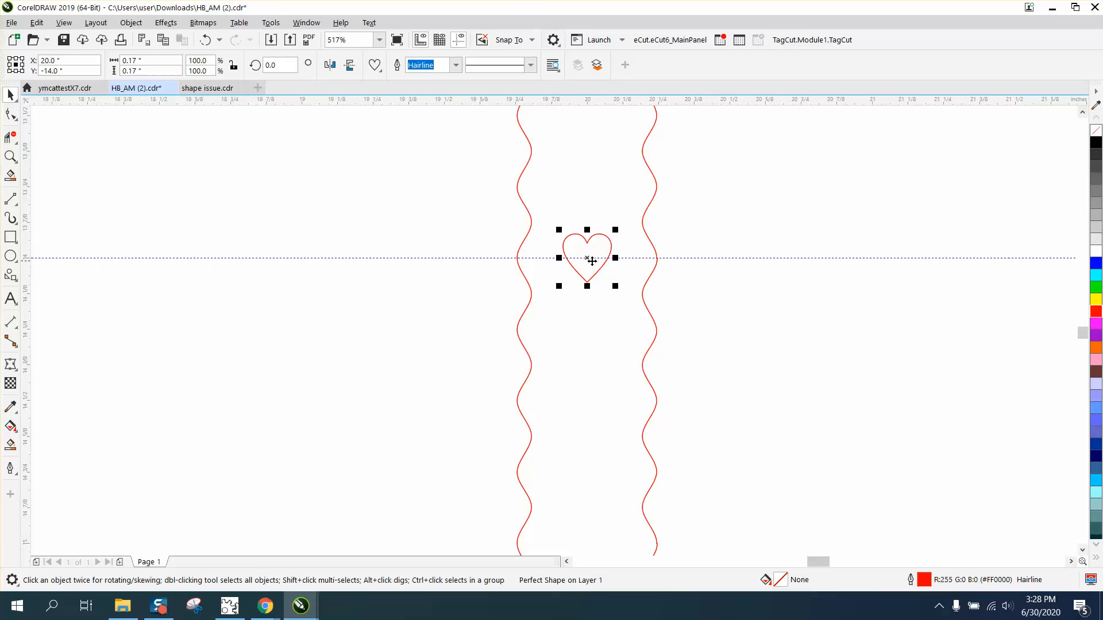
drag(592, 261, 591, 238)
click(713, 231)
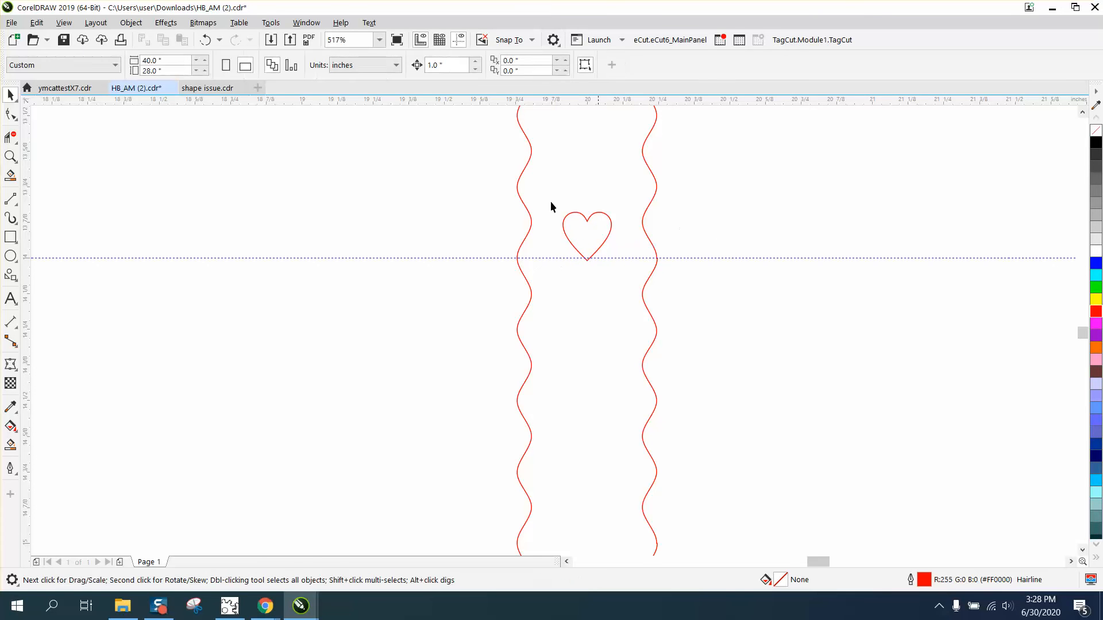
Step: Set the nudge distance to 0.25 in and nudge the heart up by one increment
click(444, 64)
text(.25)
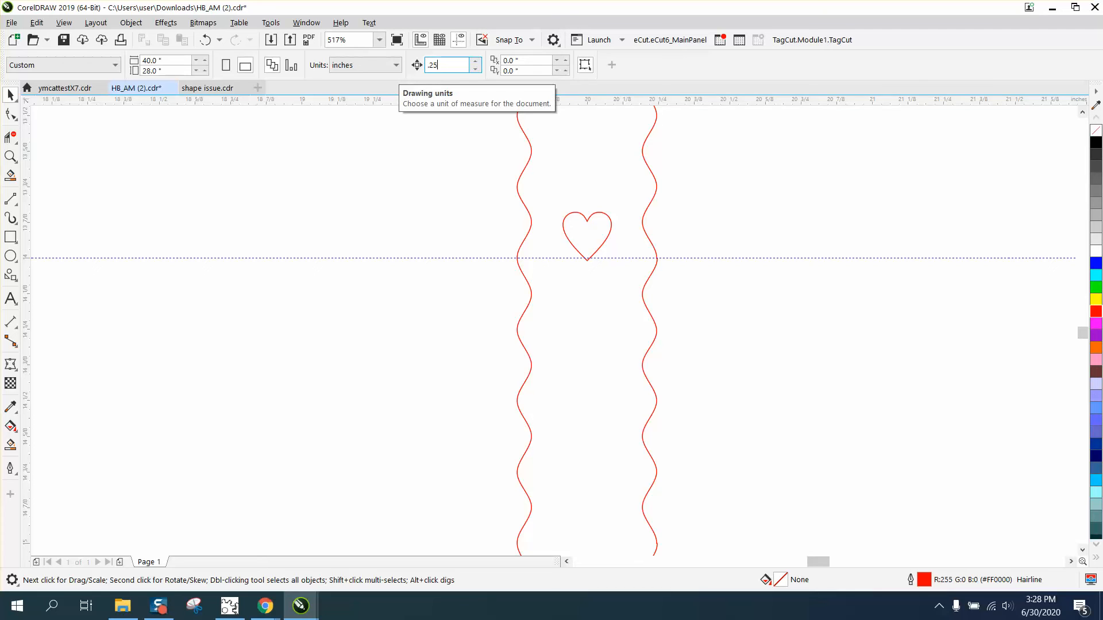
click(604, 217)
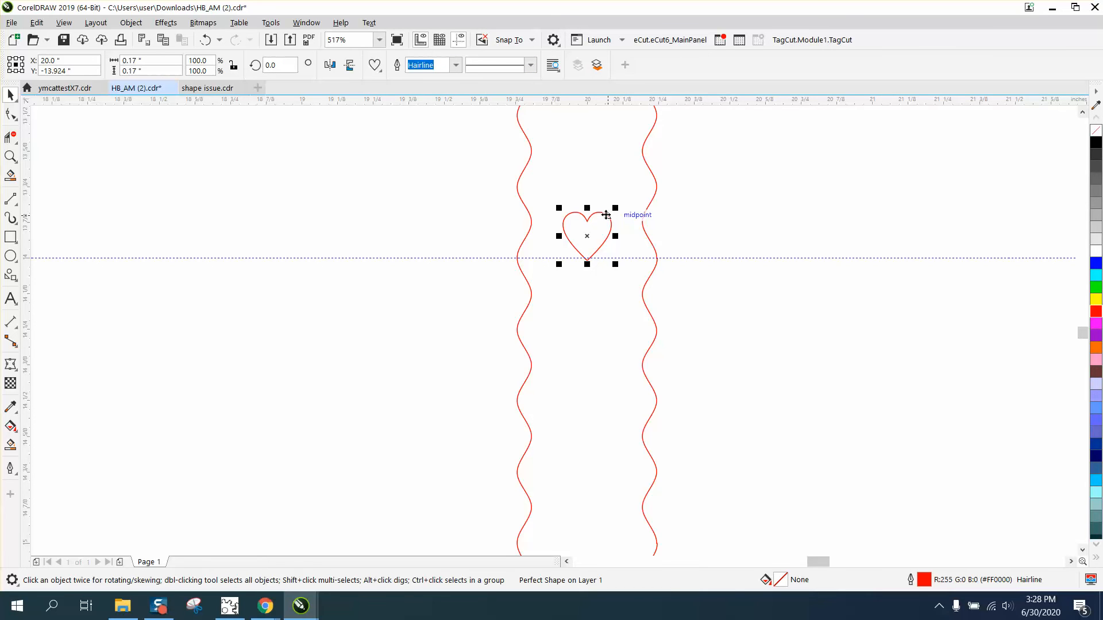
key(Up)
scroll(605, 229, down, 5)
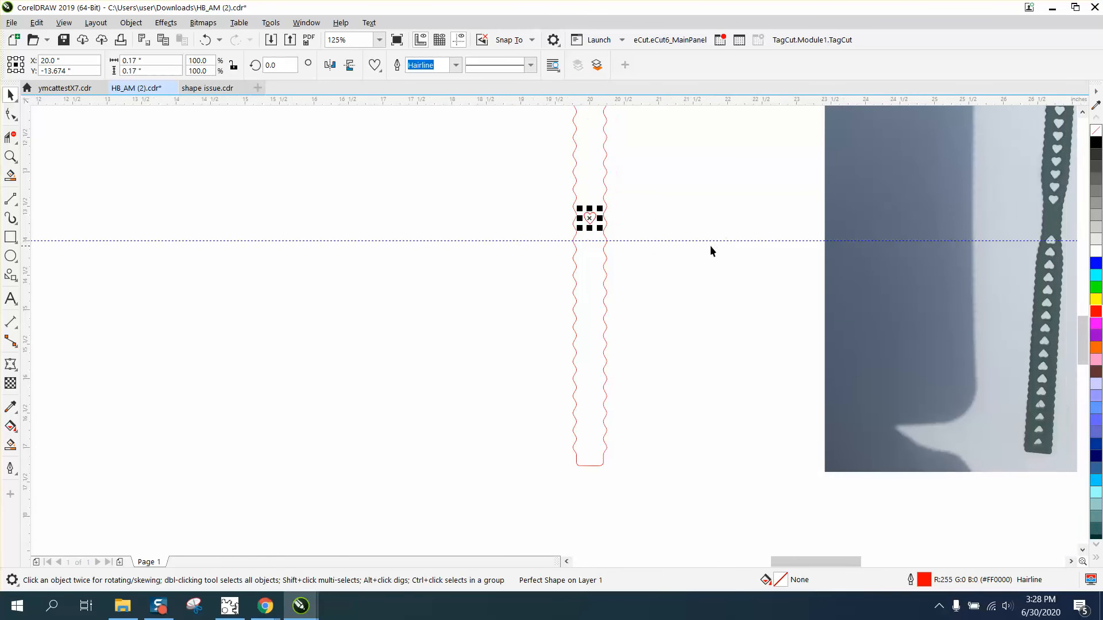
scroll(695, 250, down, 2)
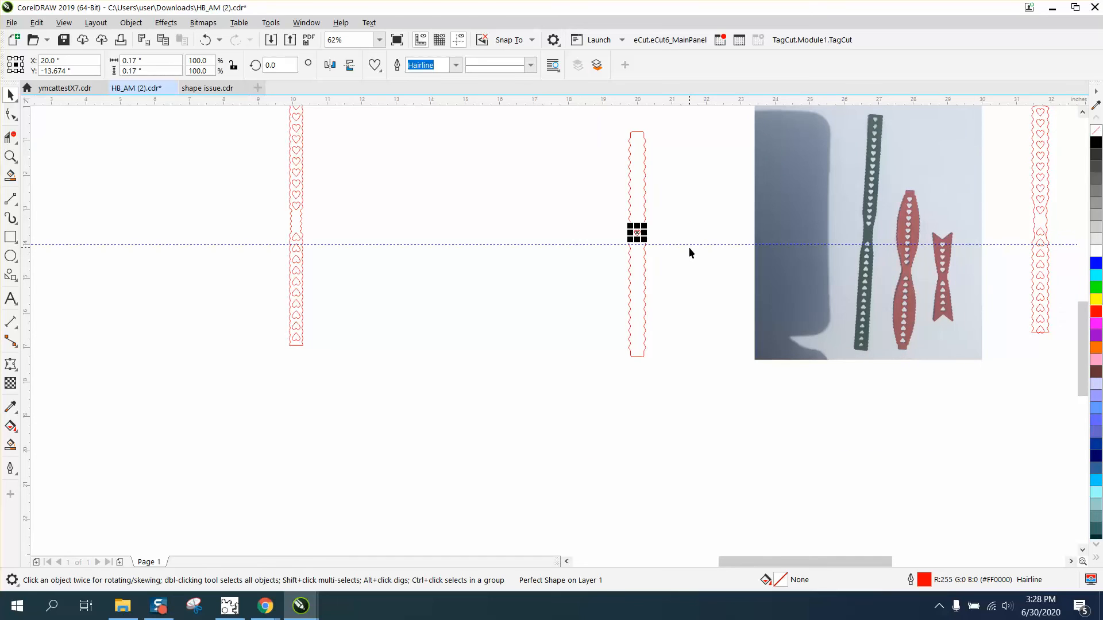
Step: Place a copy of the heart 2.75 in higher, near the strap's upper end, leaving the original in place
key(Up)
key(Up)
key(Up)
key(Up)
key(Up)
key(Up)
key(Up)
key(Up)
key(Up)
key(Up)
key(Up)
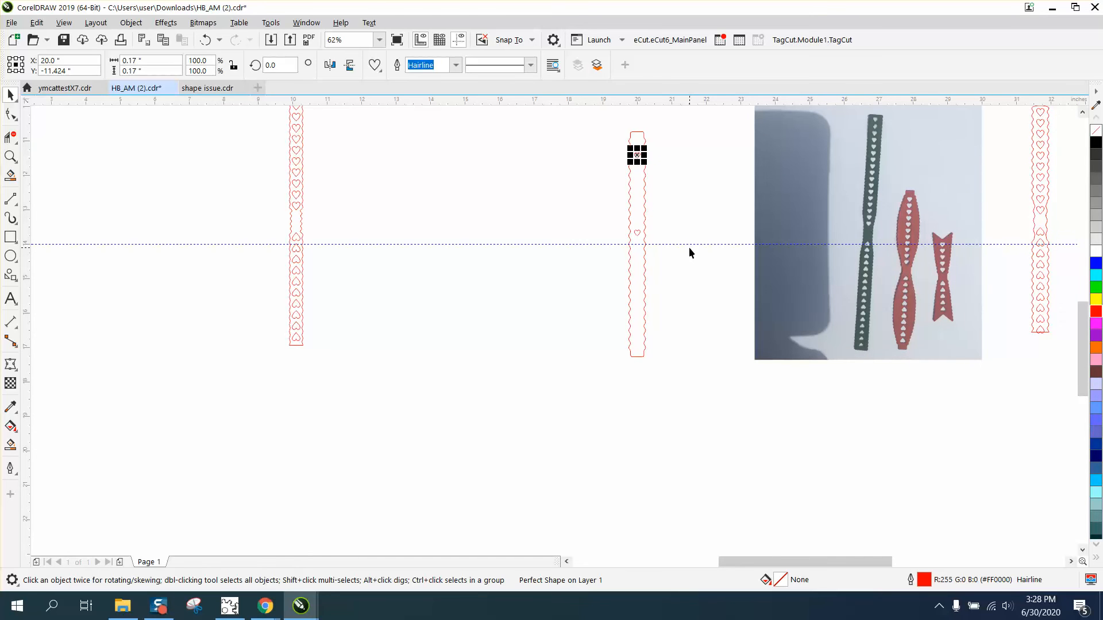
Step: Blend the upper and lower hearts on the strap using 9 intermediate steps
click(11, 157)
drag(608, 128, 686, 274)
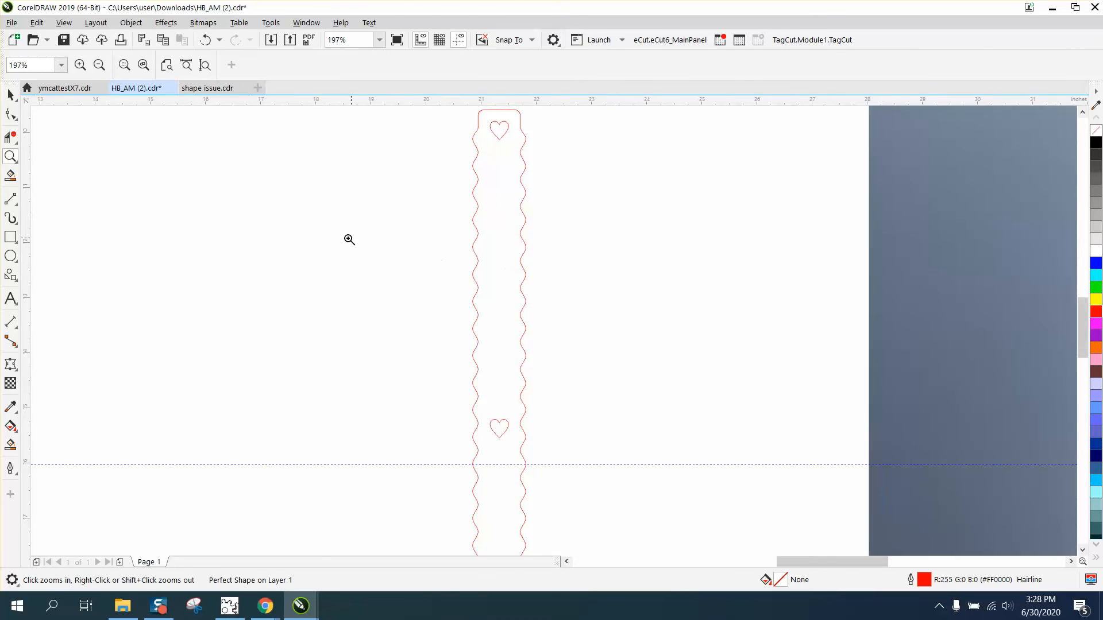
right_click(347, 240)
click(10, 95)
drag(349, 176, 427, 272)
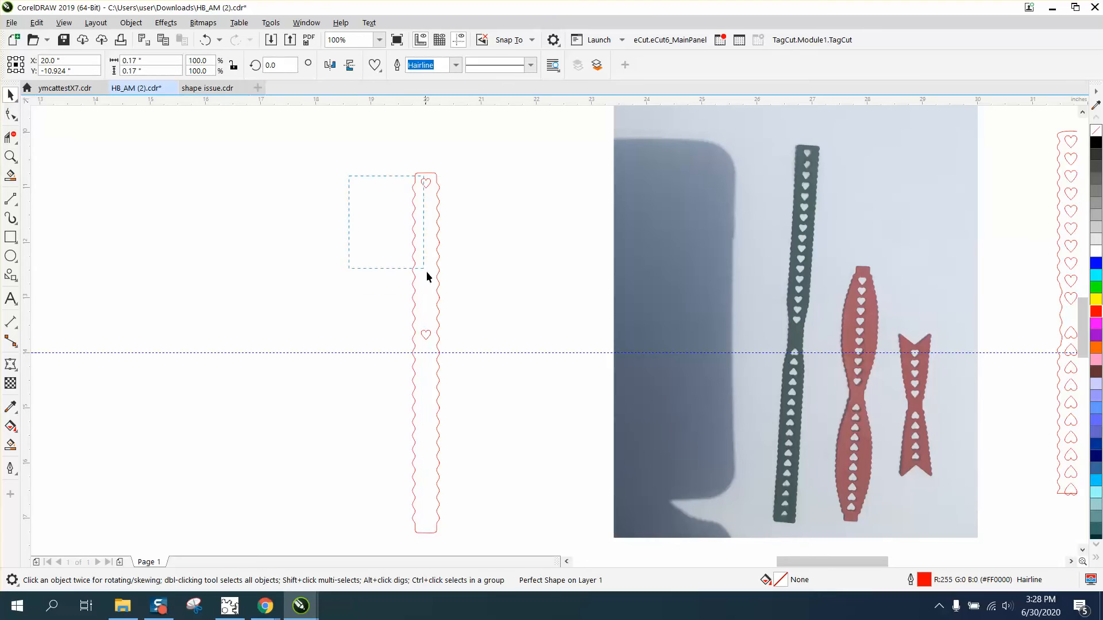
drag(491, 347, 498, 347)
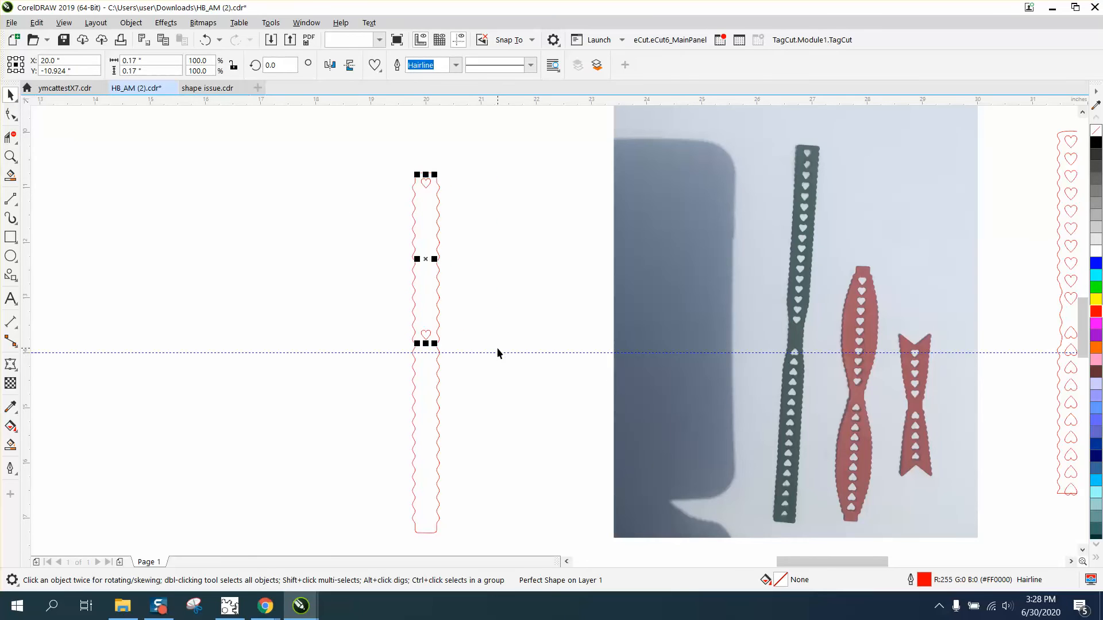
click(175, 25)
click(185, 315)
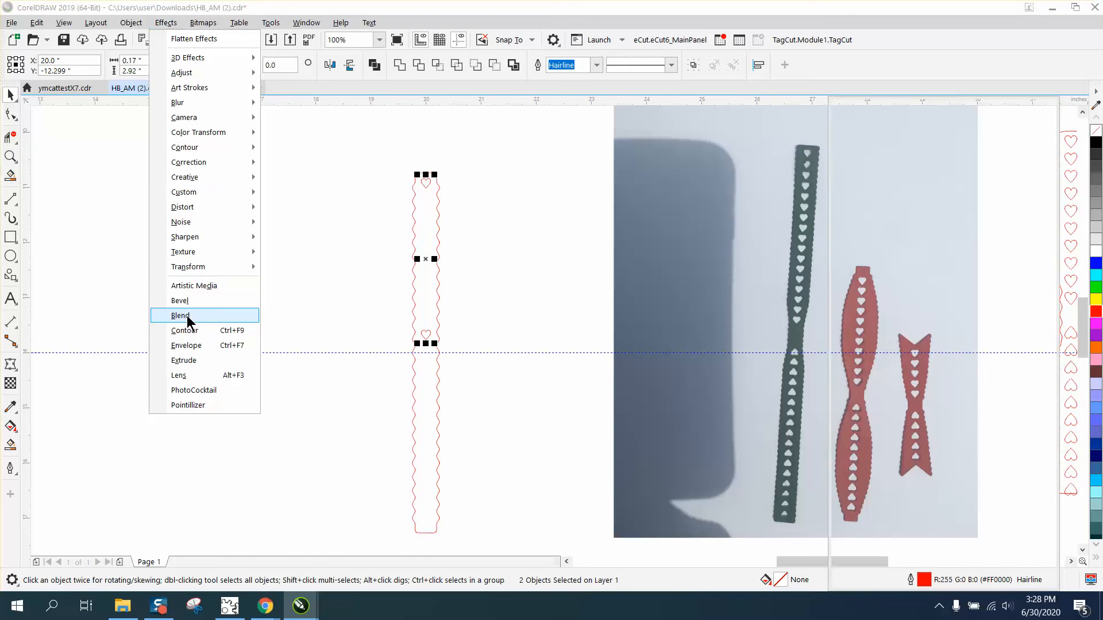
drag(898, 148, 849, 149)
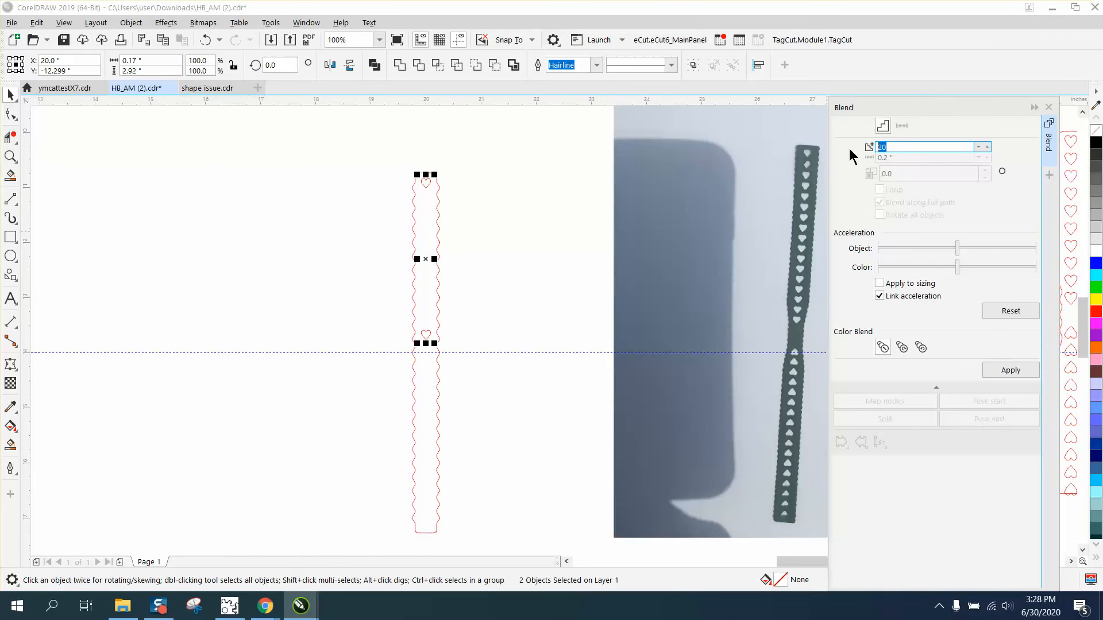
text(9)
click(1020, 374)
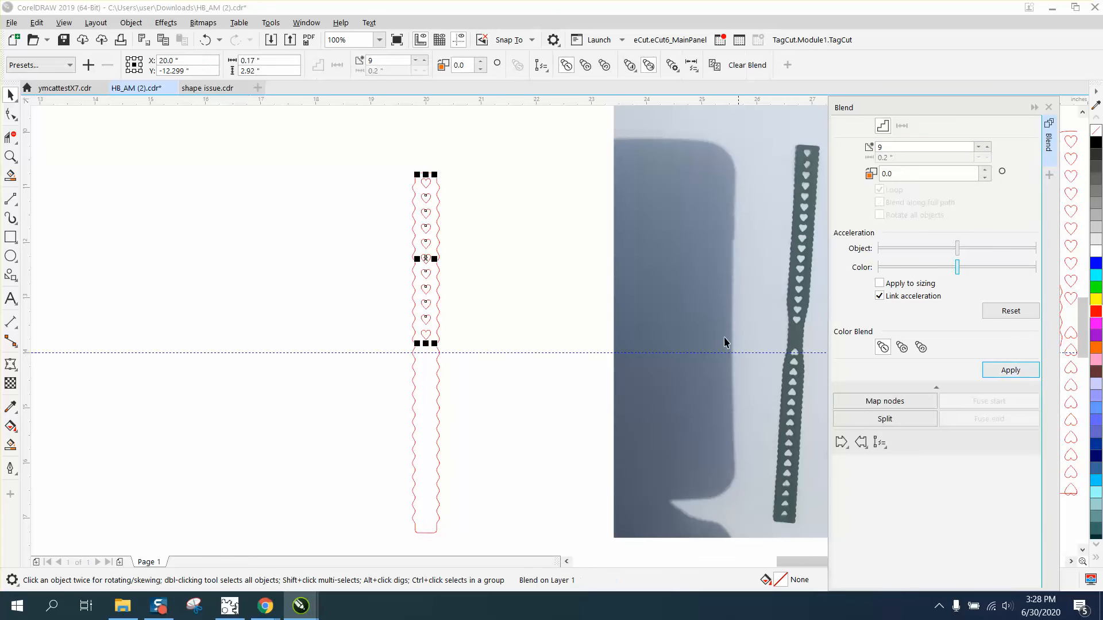
click(567, 304)
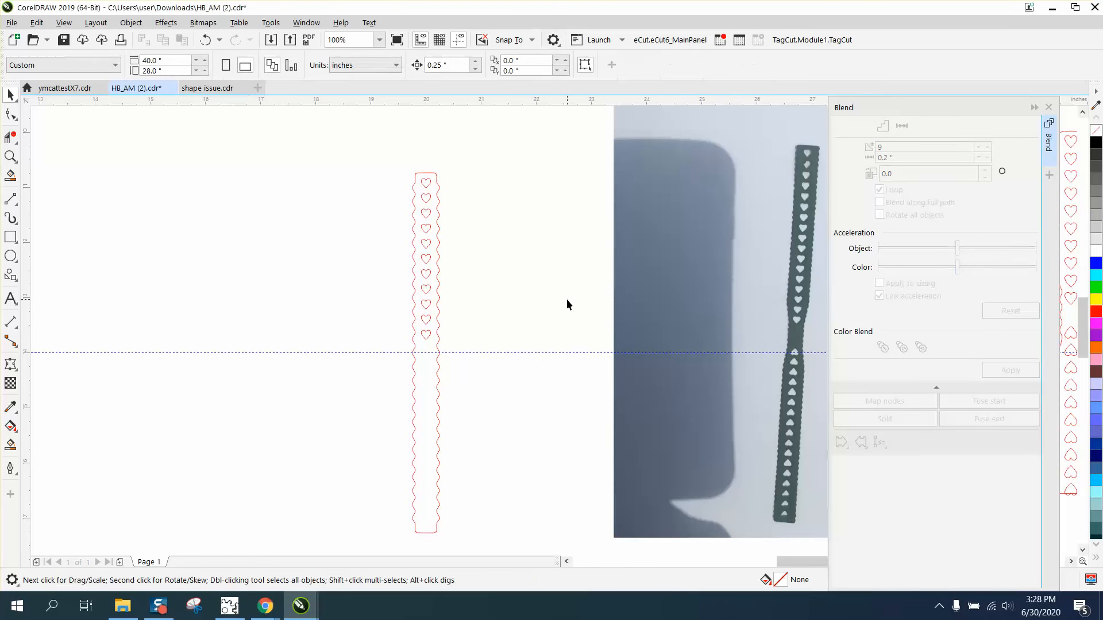
Step: Break the heart blend on the strap's upper half apart into separate objects
drag(399, 173, 484, 354)
click(136, 24)
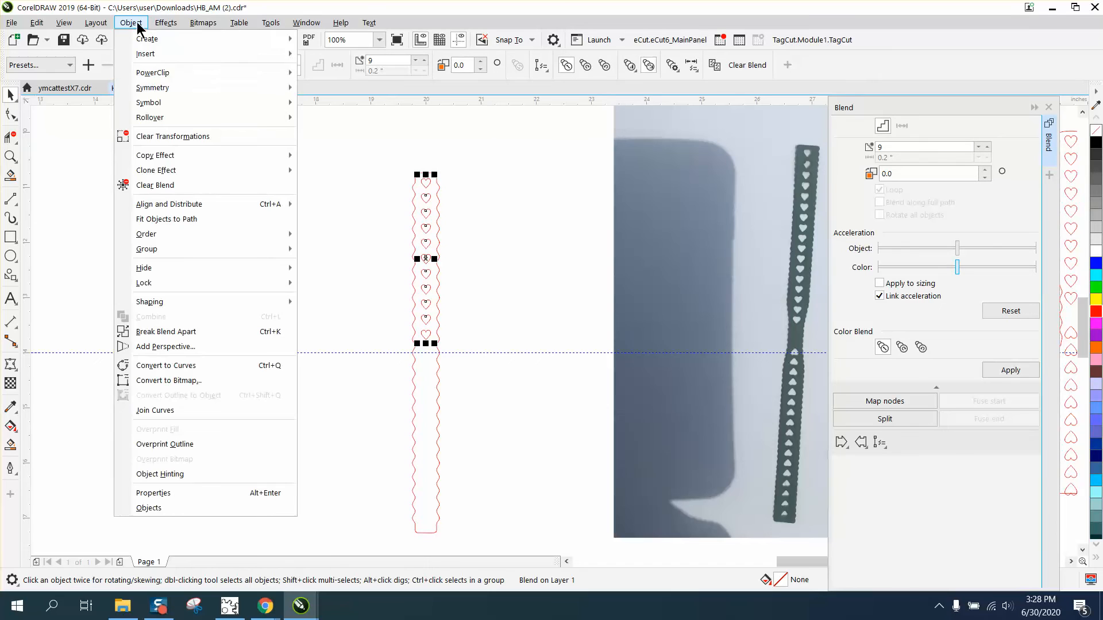
click(173, 331)
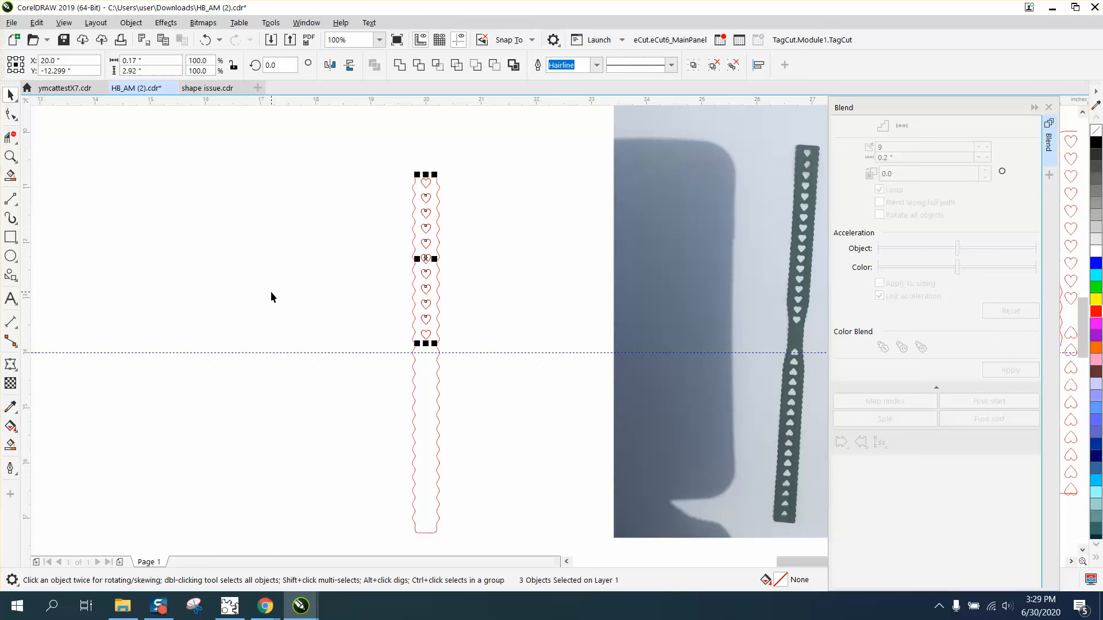
Step: Place a copy of the heart row 0.75 in to the left and mirror it vertically
key(Left)
key(Left)
key(Left)
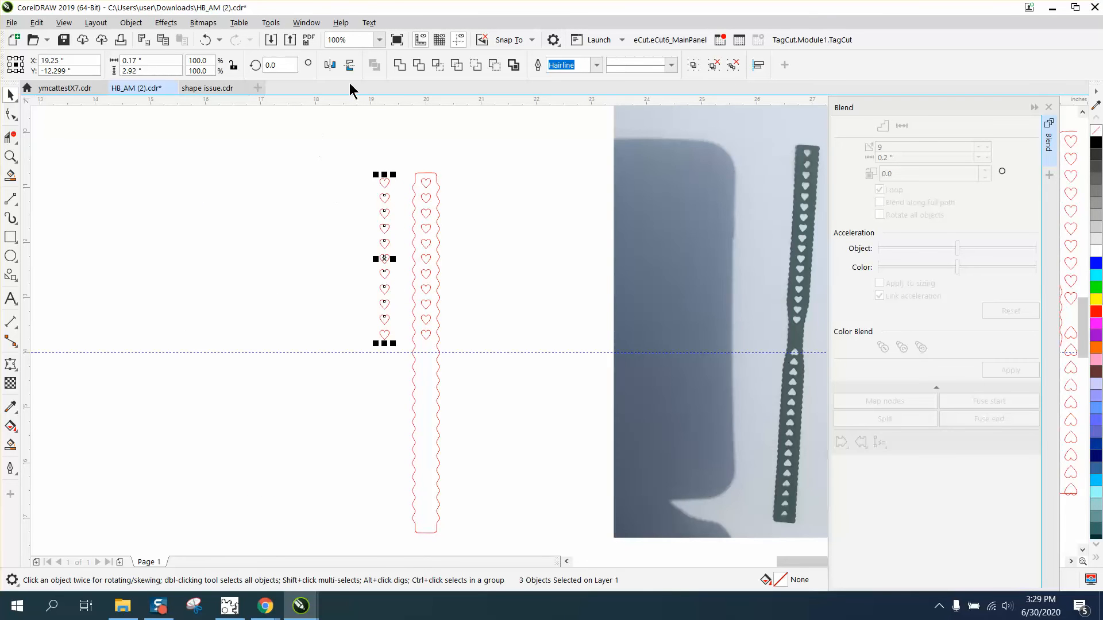
click(350, 69)
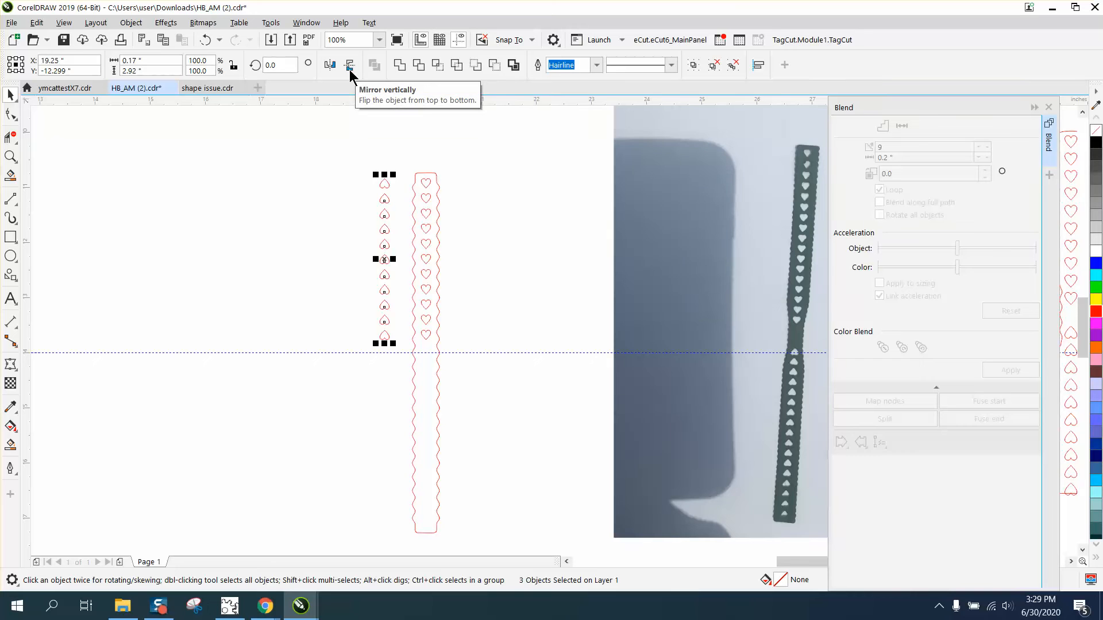
Step: Centre the flipped heart row on the page and nudge it down 1.25 in into the strap's lower half
key(p)
key(Down)
key(Down)
key(Down)
key(Down)
key(Down)
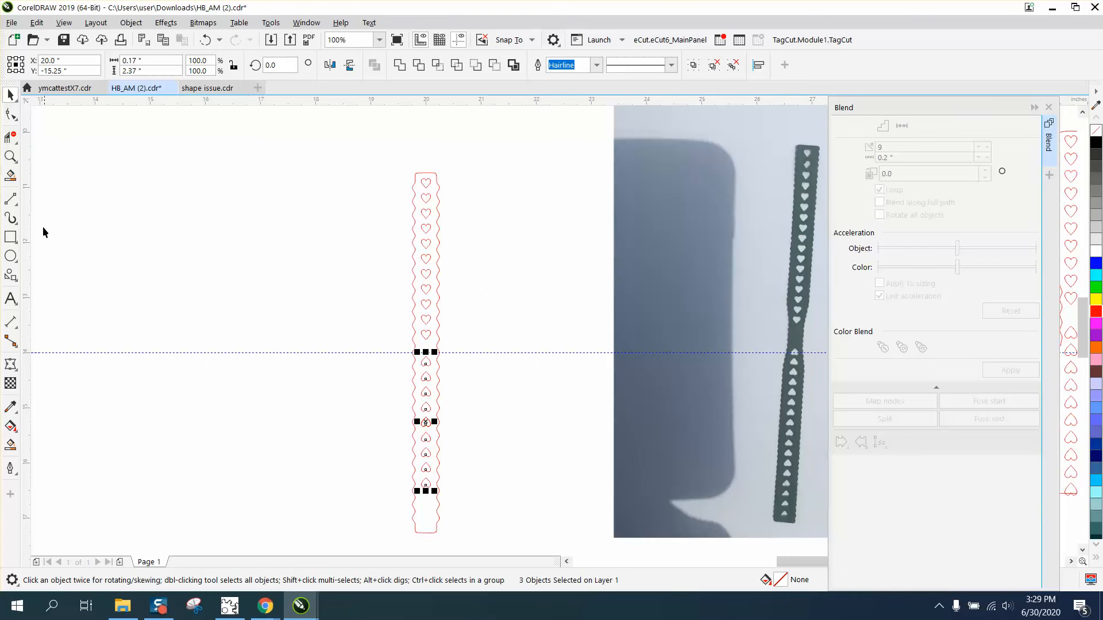
Step: Move the flipped row up until its first heart's tip touches the guideline, and nudge it down by 0.25 in
click(10, 156)
drag(345, 325, 578, 546)
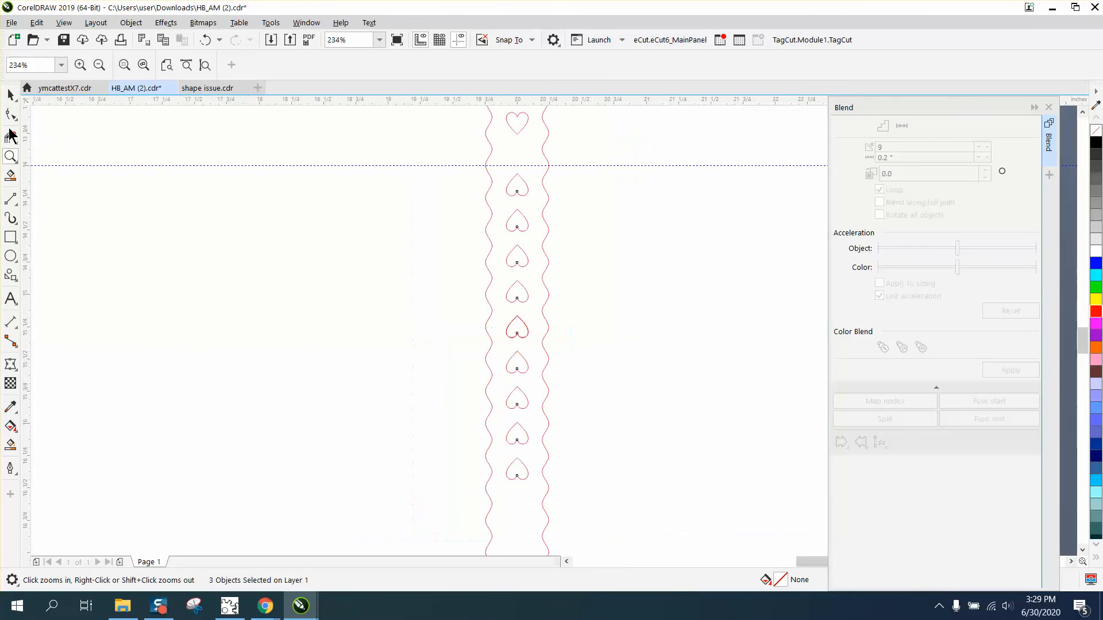
click(10, 94)
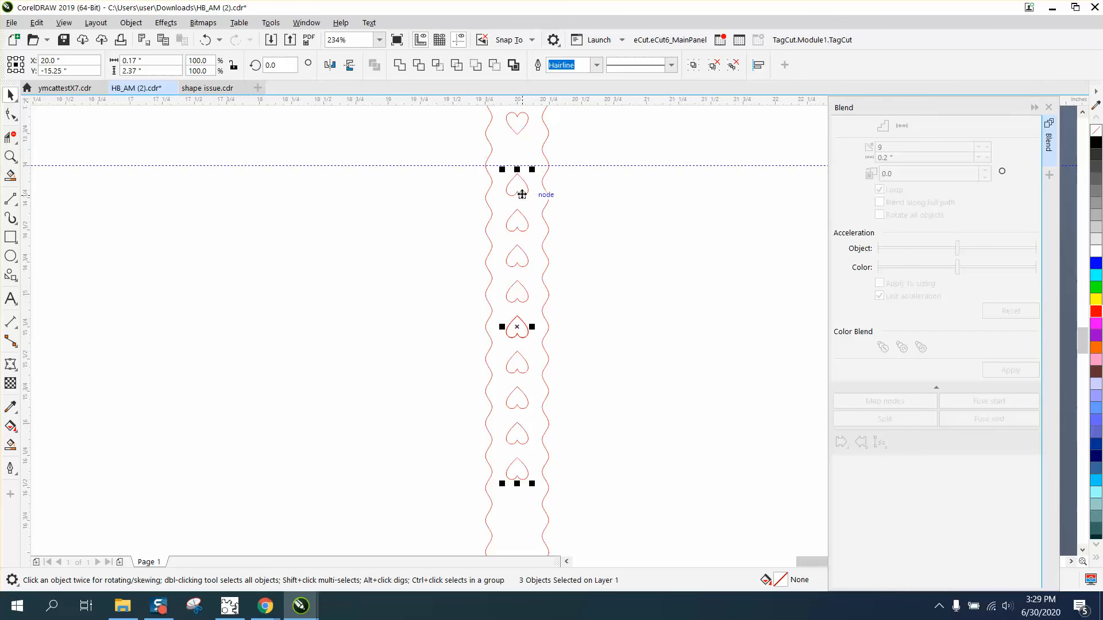
drag(521, 194, 521, 182)
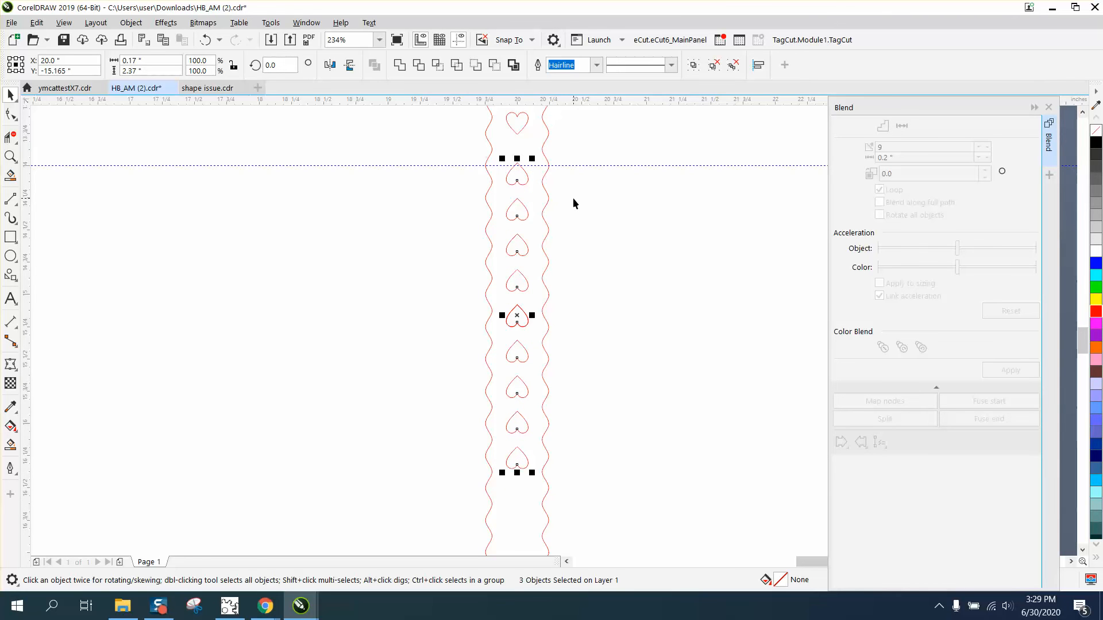
key(Down)
scroll(564, 224, down, 2)
scroll(613, 360, down, 1)
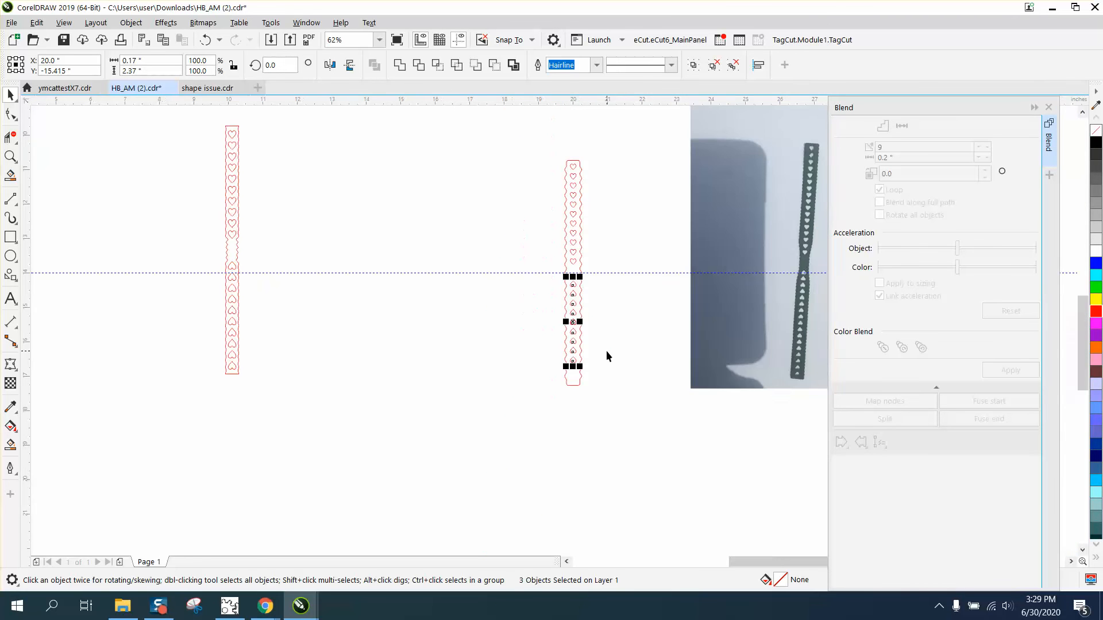
Step: Delete the scalloped strap outline, undo that deletion, and close the Blend settings
click(624, 272)
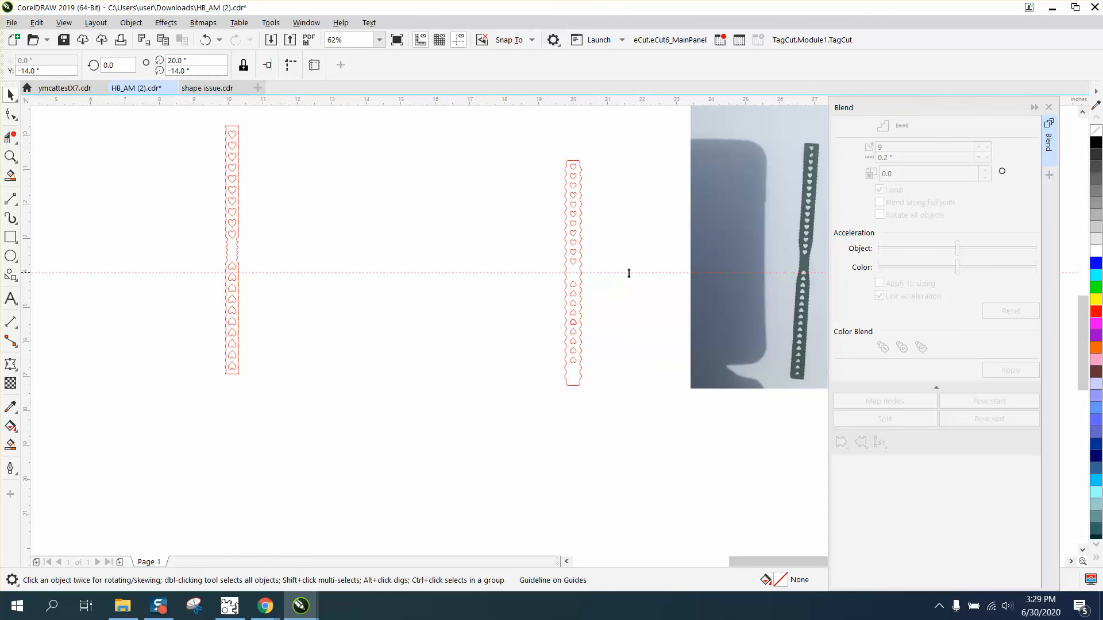
click(620, 273)
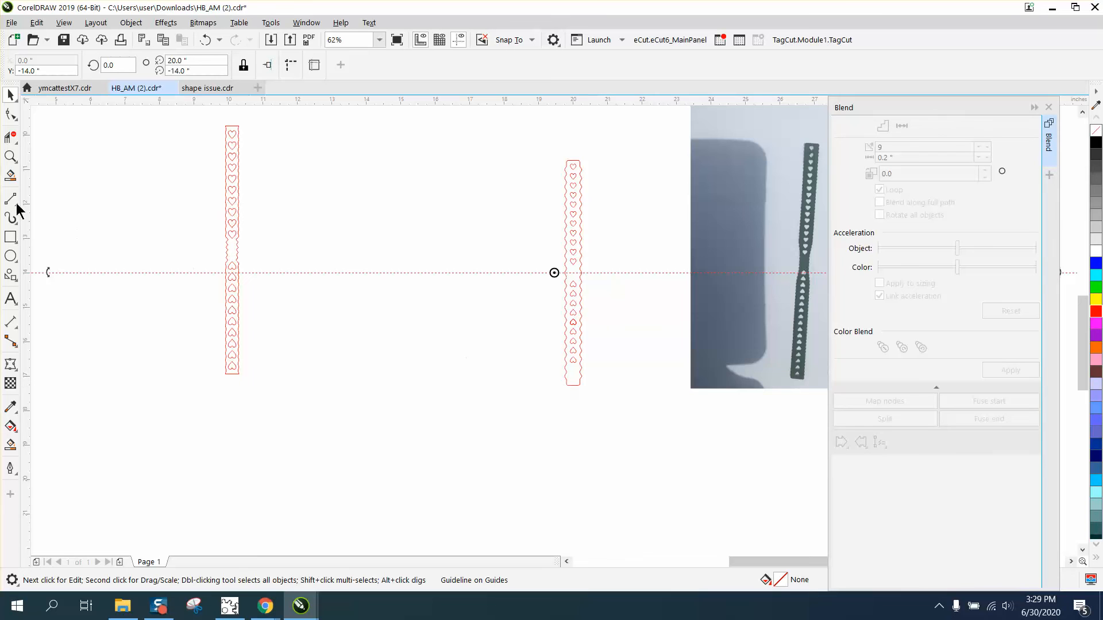
click(11, 157)
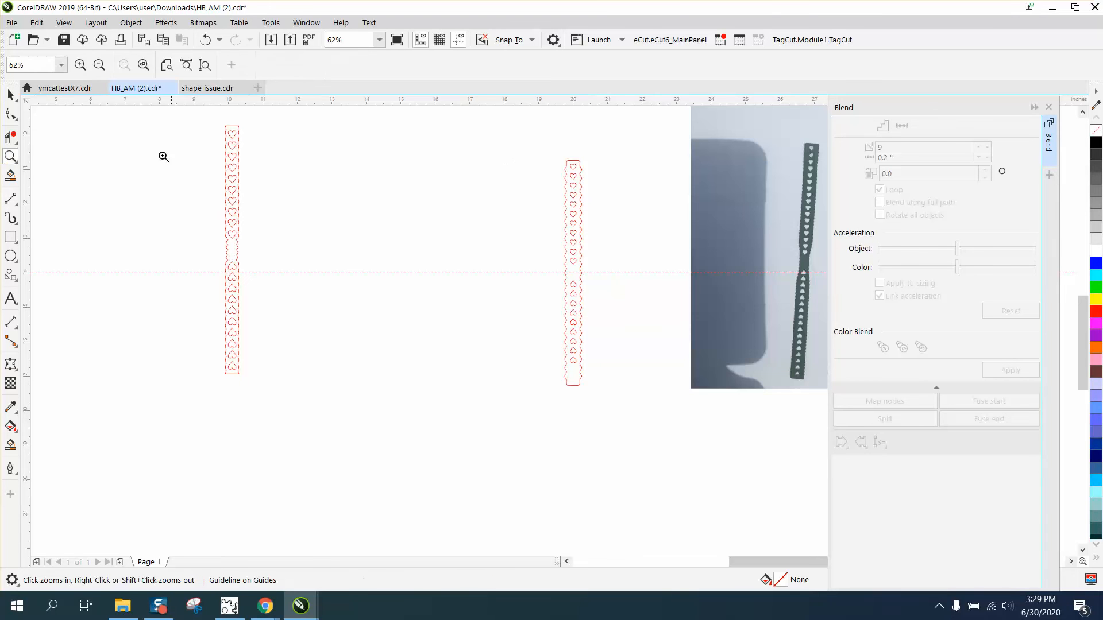
click(10, 94)
click(579, 161)
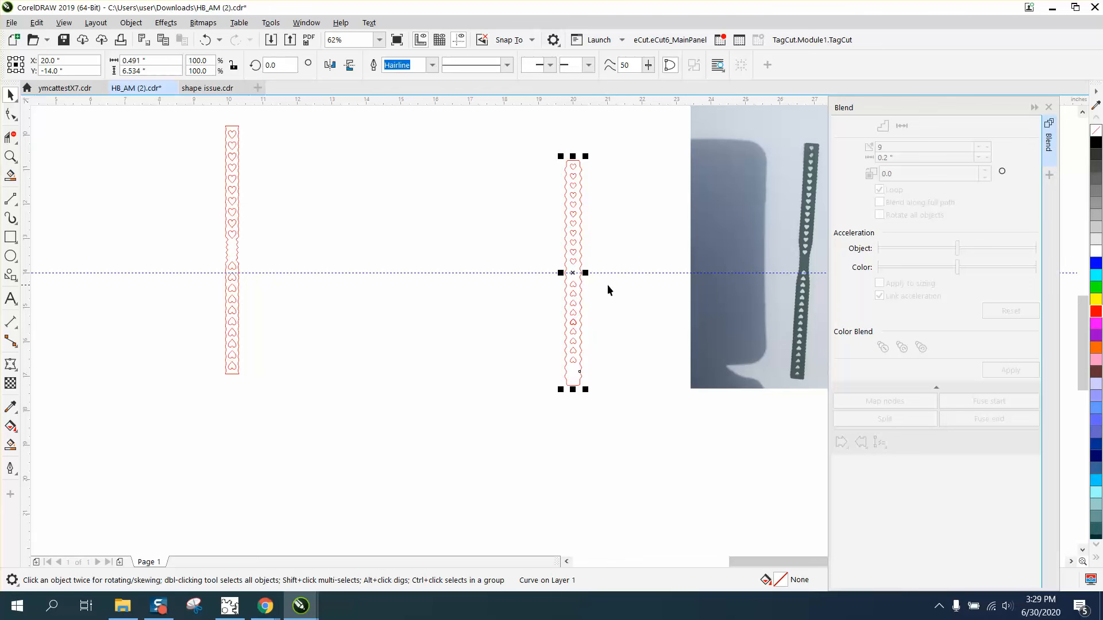
key(Delete)
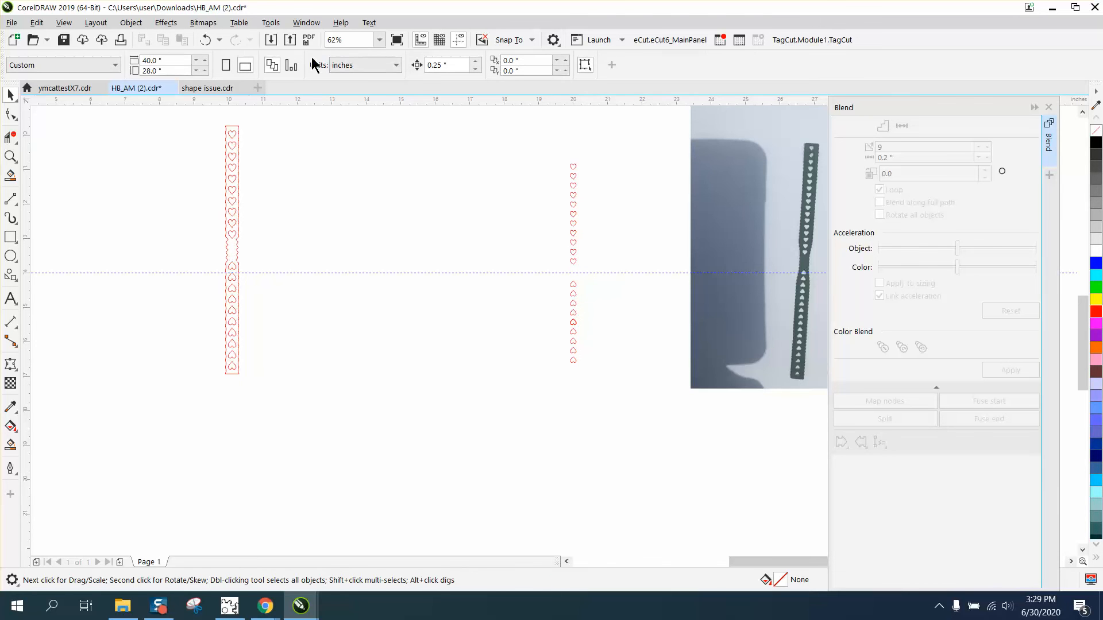
click(216, 41)
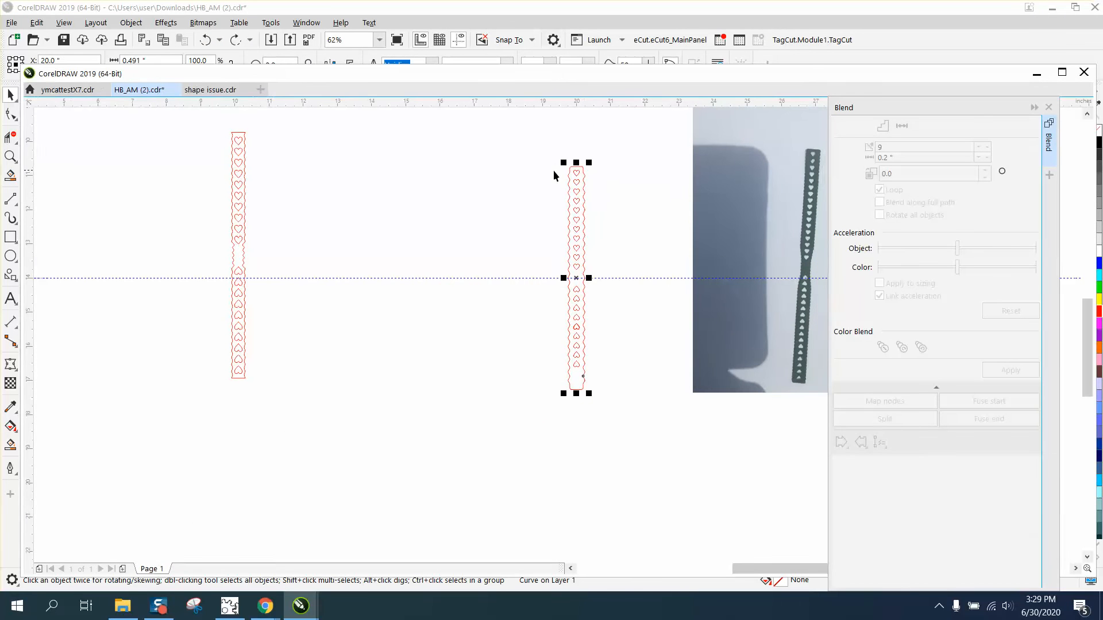
click(1049, 108)
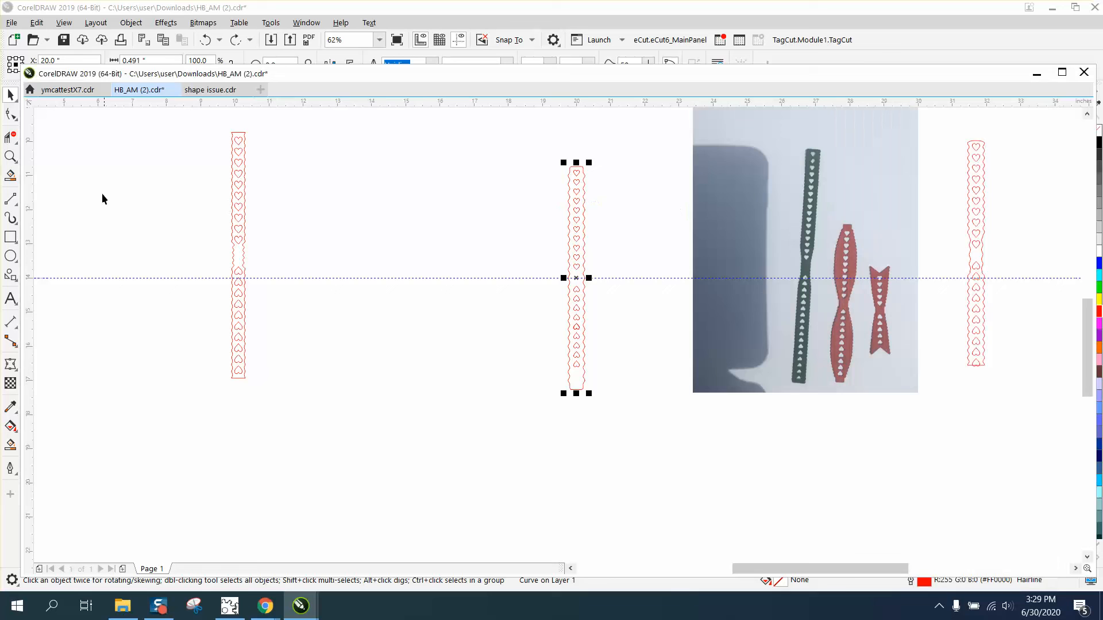
Step: Delete all the upside-down hearts below the guideline, keeping the strap outline
click(11, 157)
drag(557, 167, 697, 415)
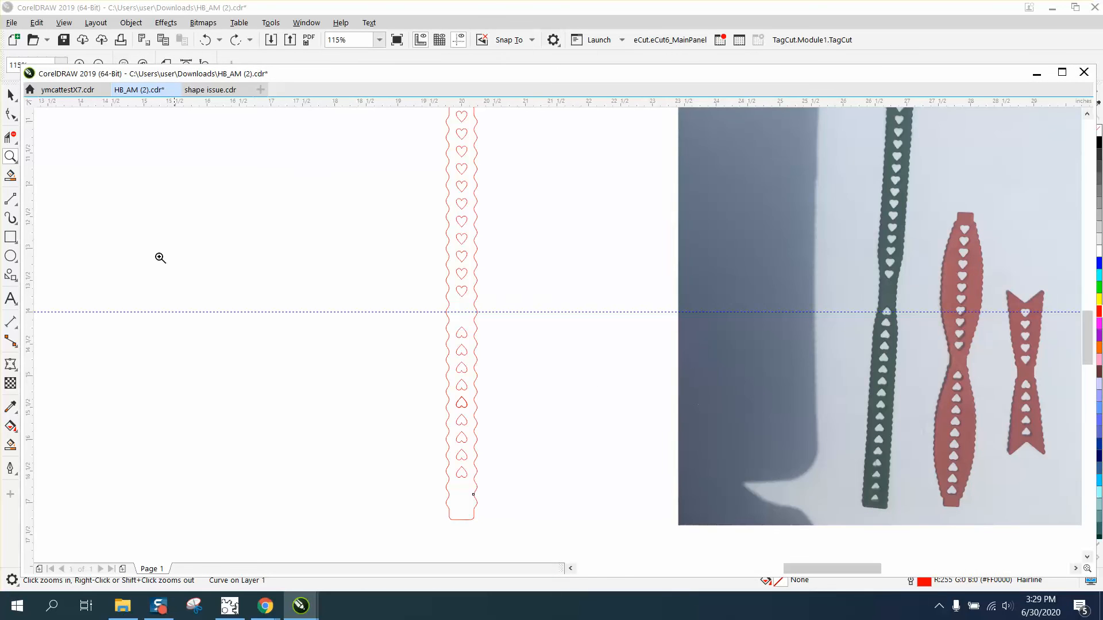
click(459, 336)
click(11, 95)
drag(423, 333, 560, 486)
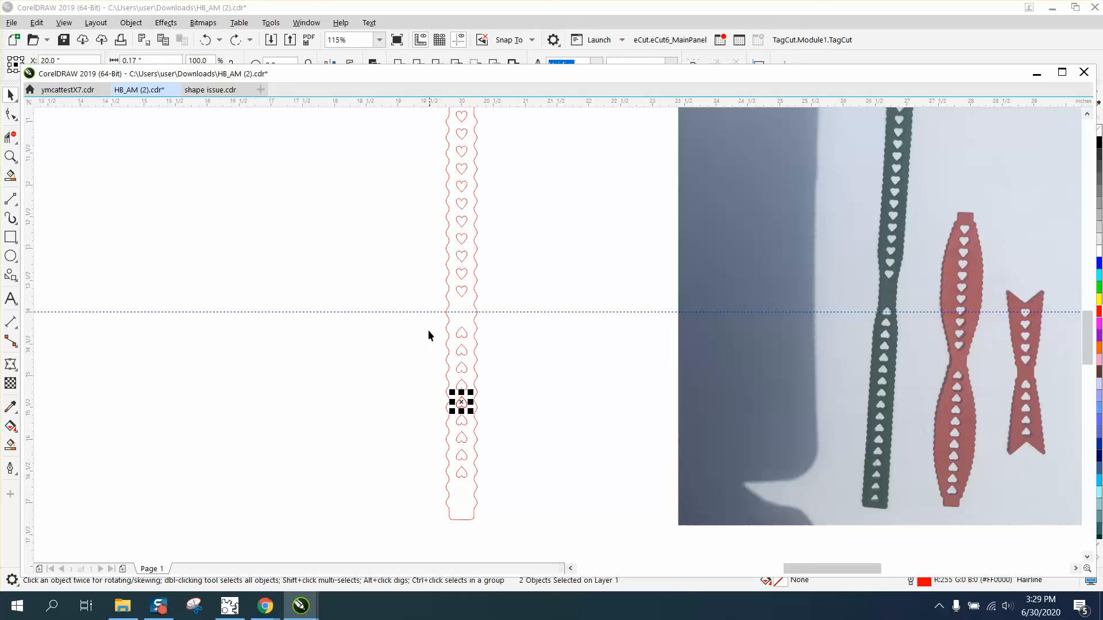
drag(428, 329, 594, 508)
key(Delete)
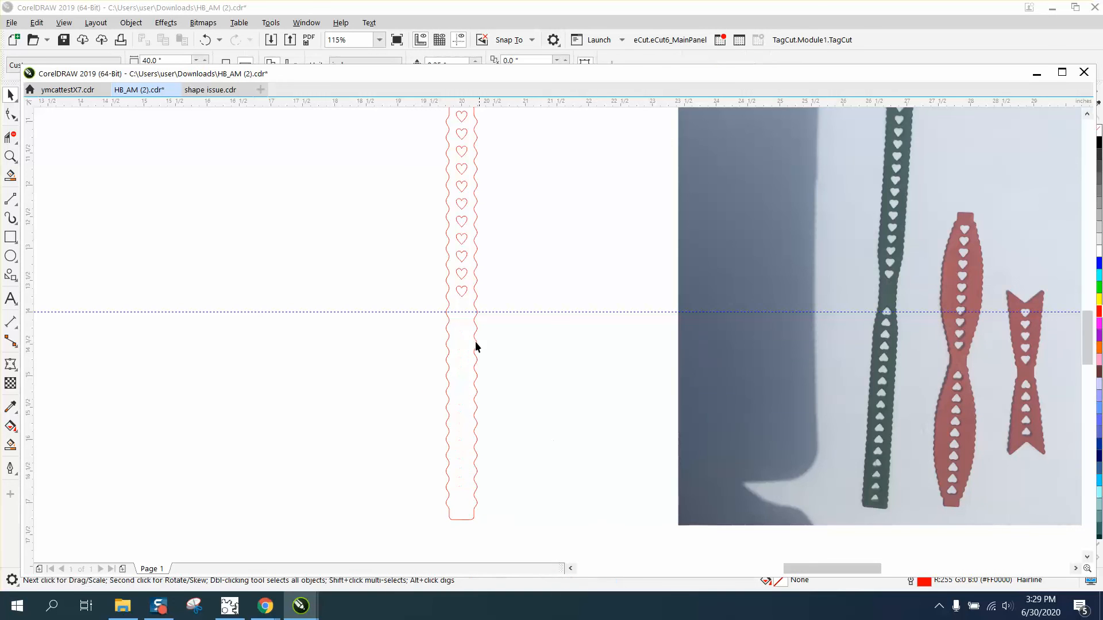
Step: Group all the hearts in the strap's upper half
click(460, 298)
scroll(502, 314, down, 2)
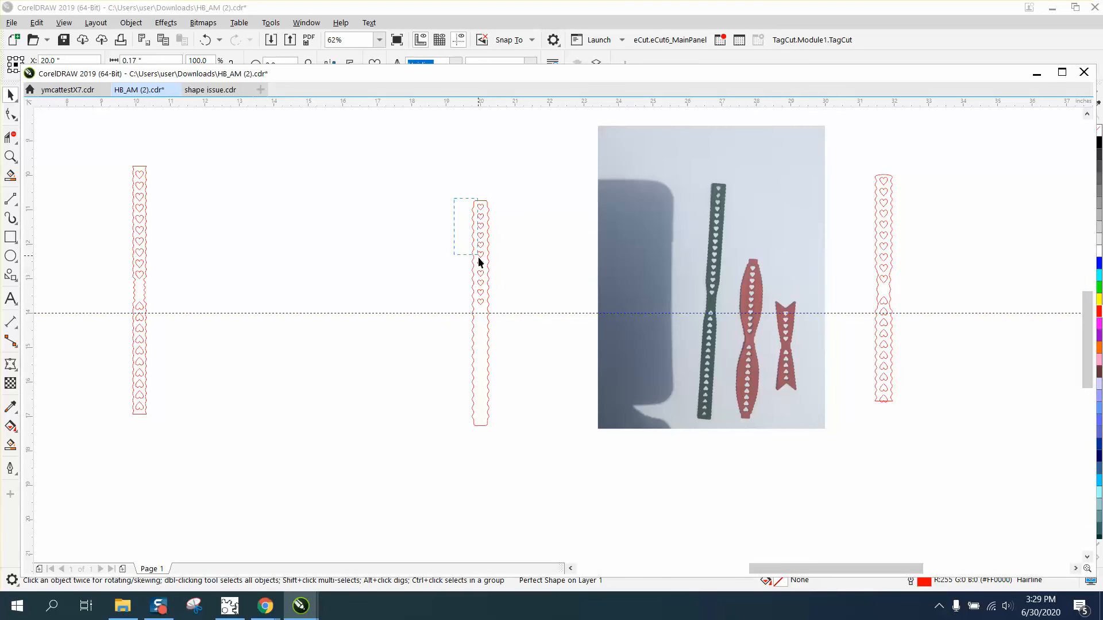
drag(514, 310, 515, 311)
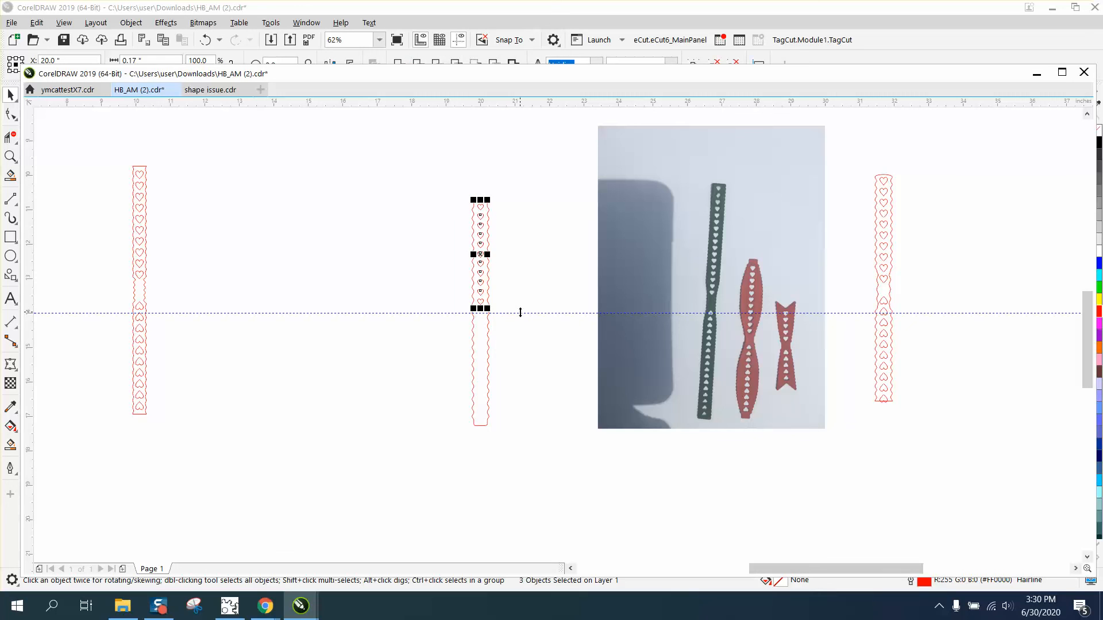
key(ctrl+g)
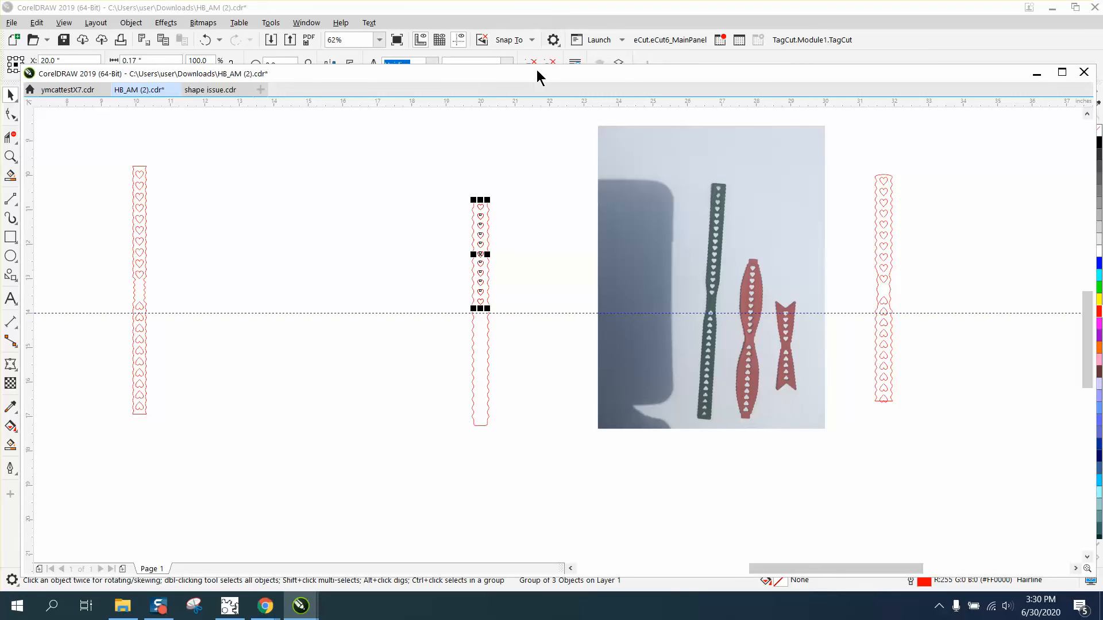
Step: Create a vertically mirrored copy of the heart group and nudge it straight down into the strap's lower half, below the guideline
drag(936, 65, 938, 83)
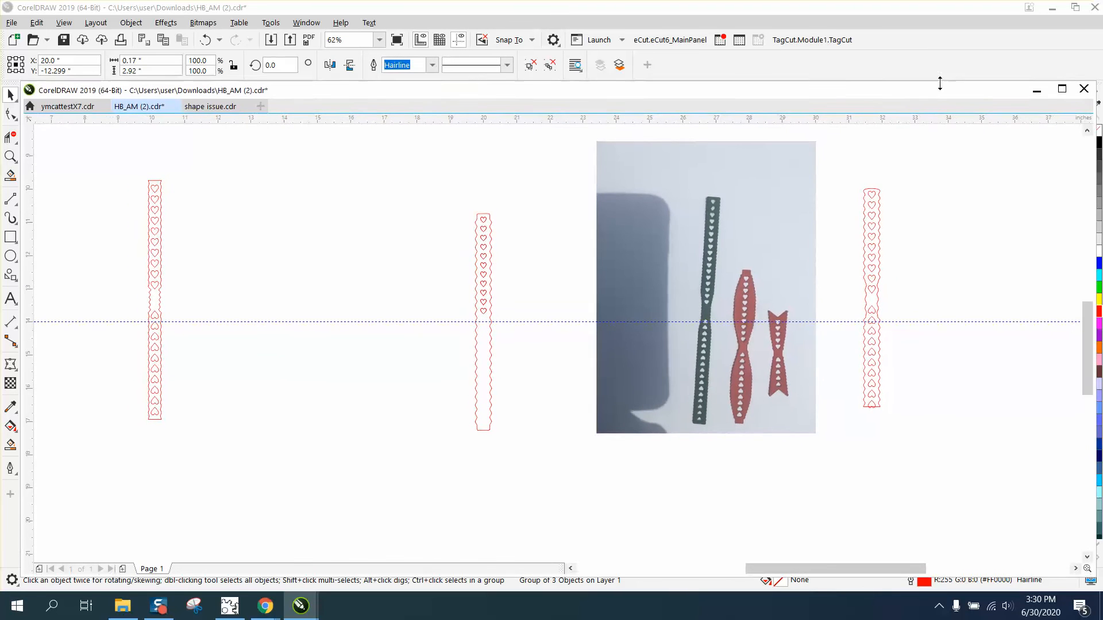
click(351, 66)
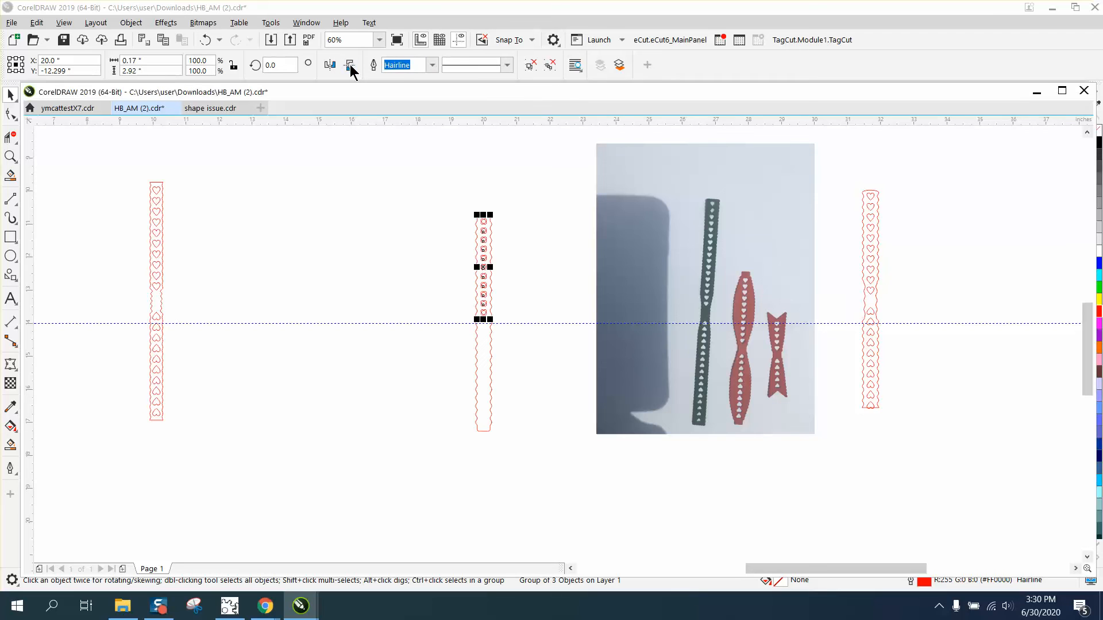
key(Down)
key(Down)
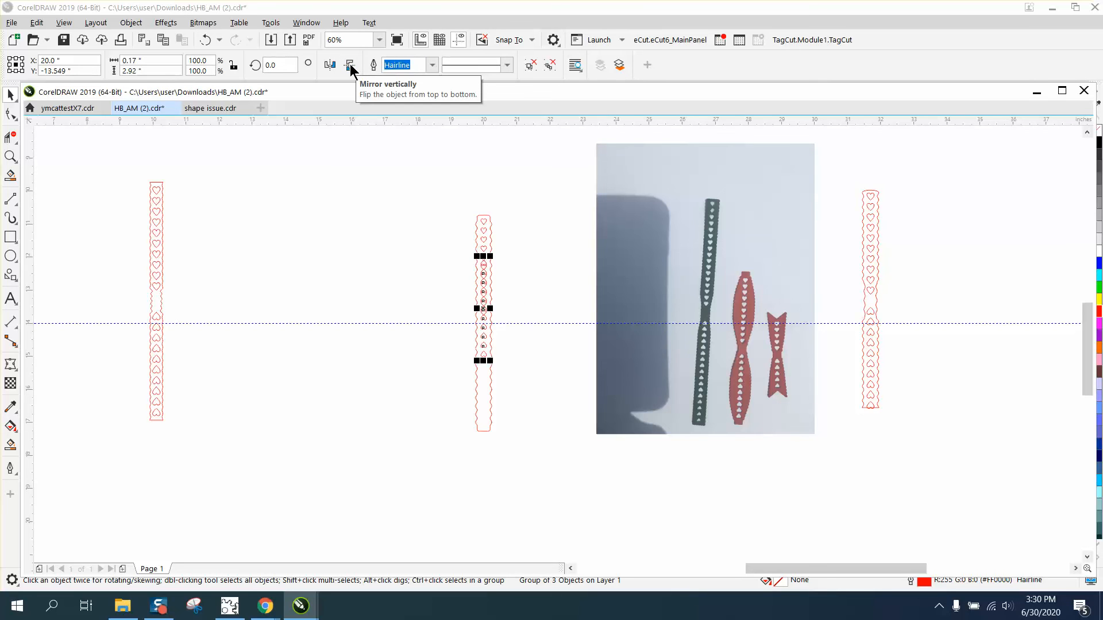
key(Down)
key(Down)
key(Down)
key(Down)
key(Down)
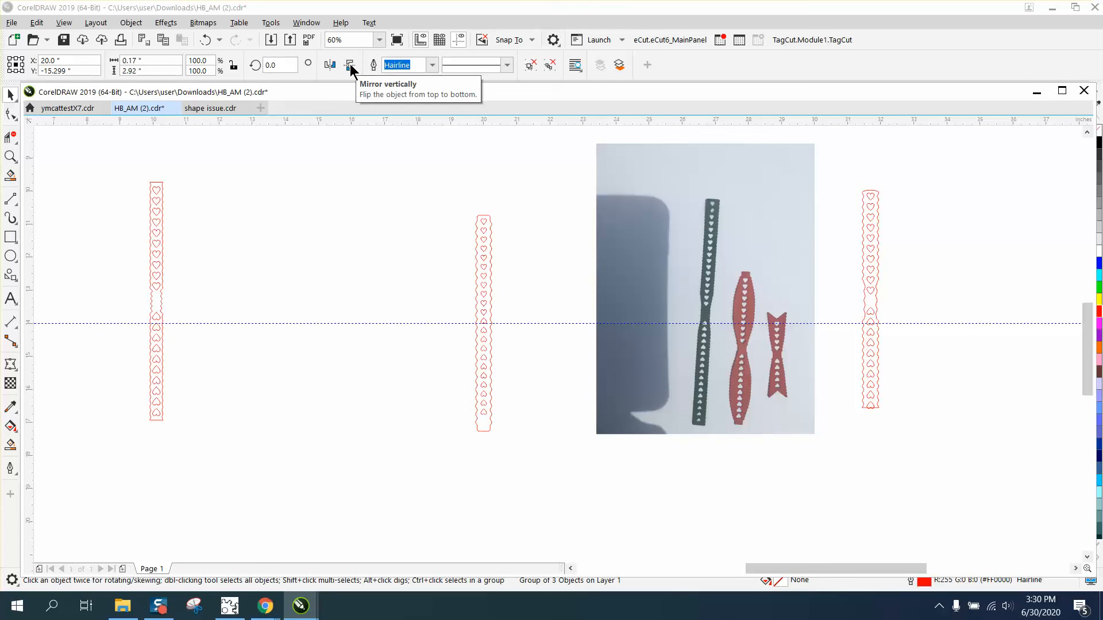
click(517, 290)
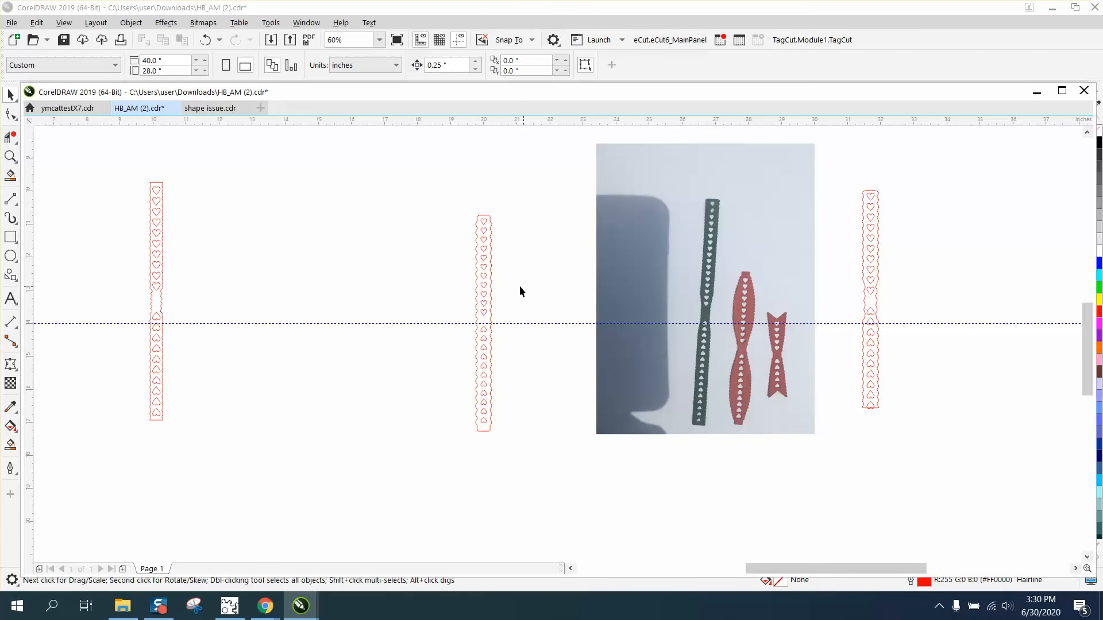
key(z)
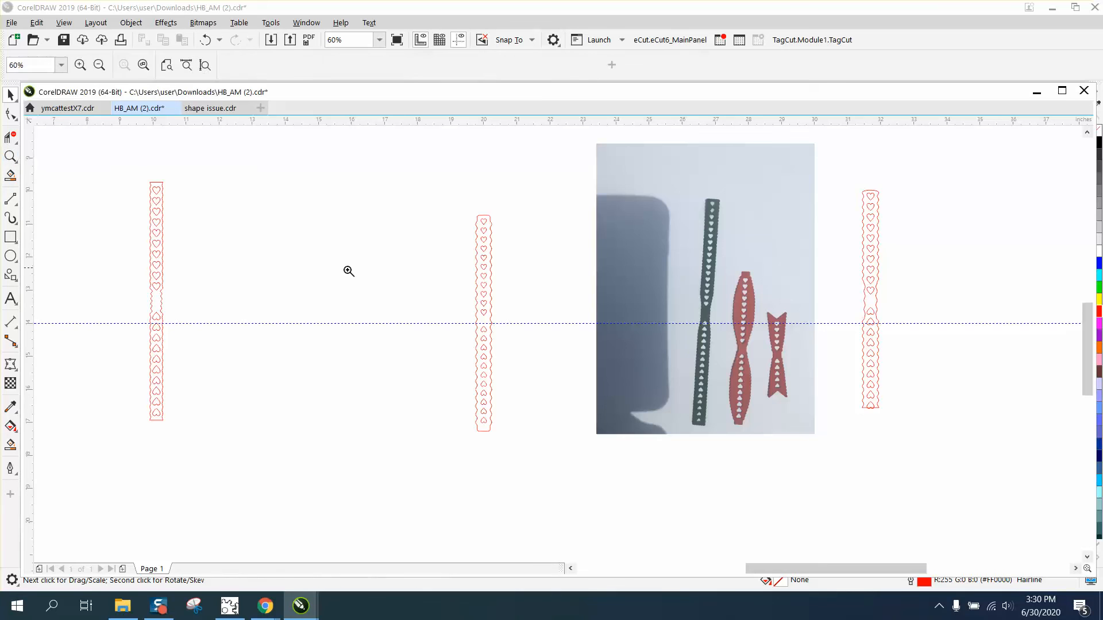
Step: Try to move the nested subgroup of upside-down hearts in the strap's lower half, and undo the move
drag(406, 293, 580, 419)
click(10, 95)
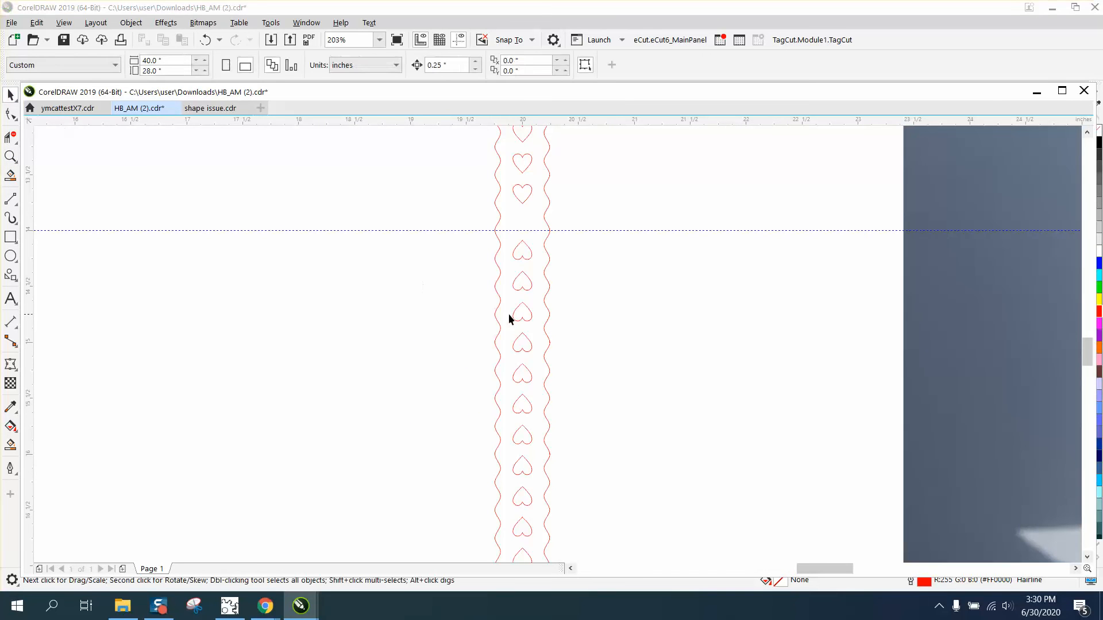
click(525, 293)
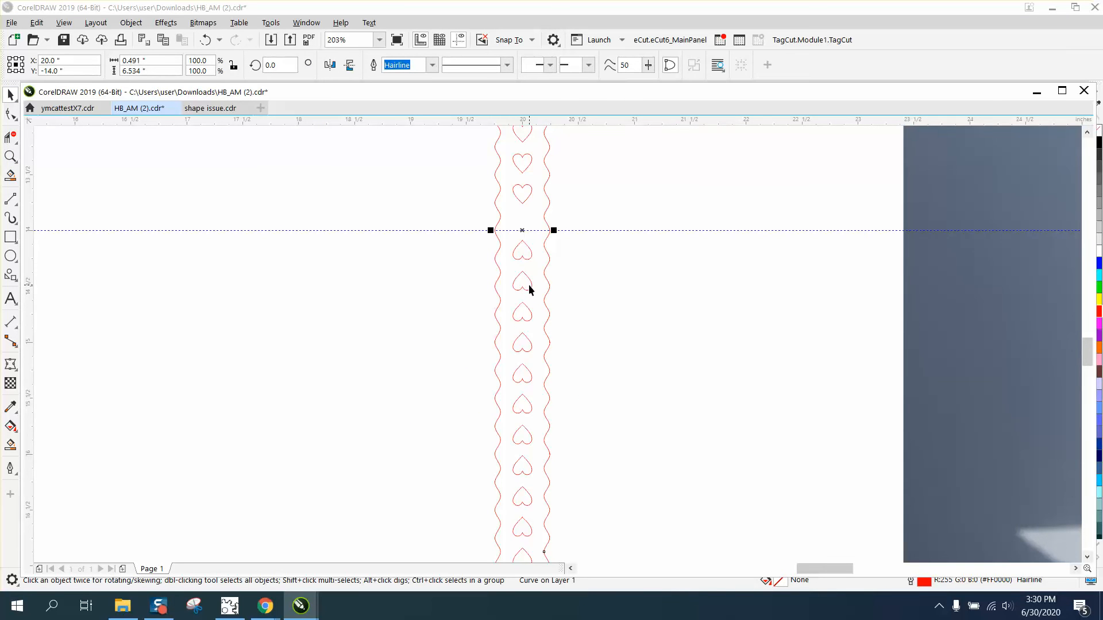
click(529, 284)
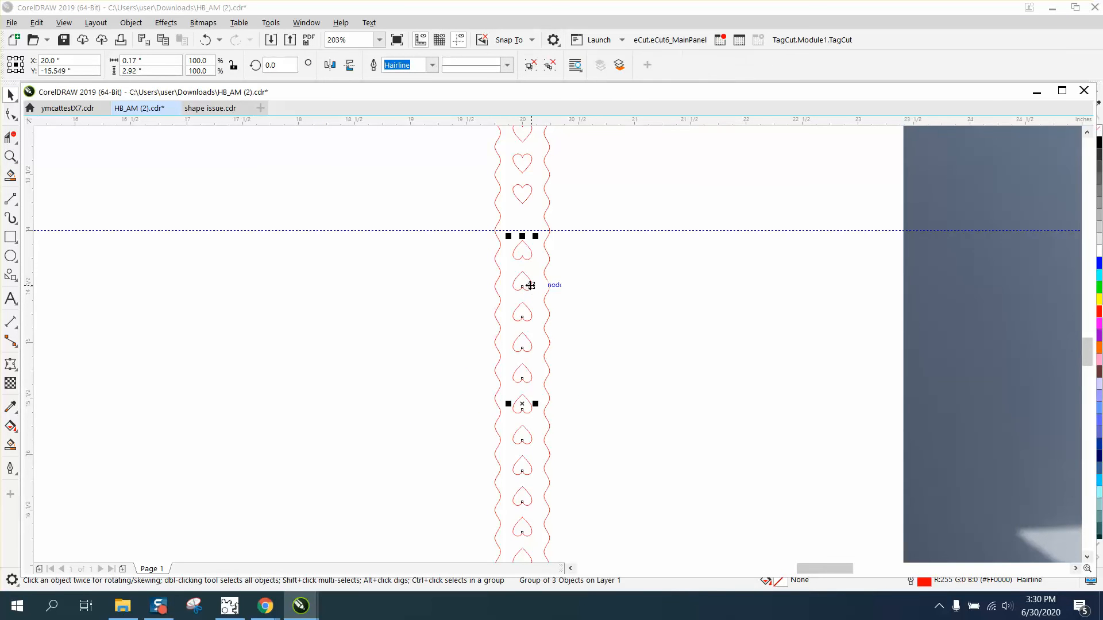
ctrl+click(525, 401)
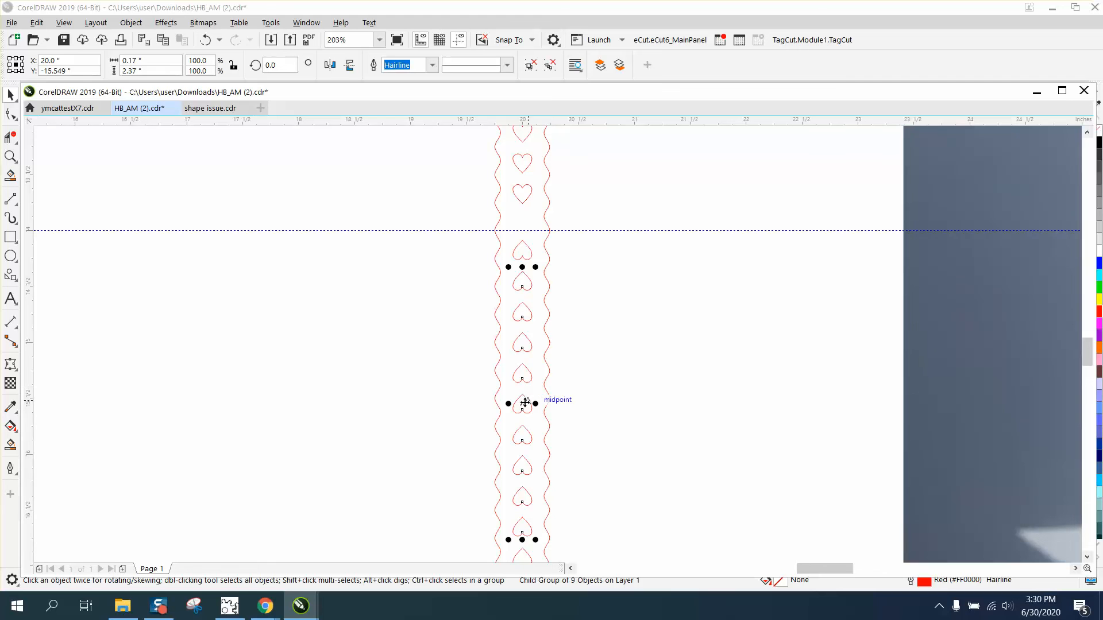
drag(525, 402, 534, 383)
click(205, 40)
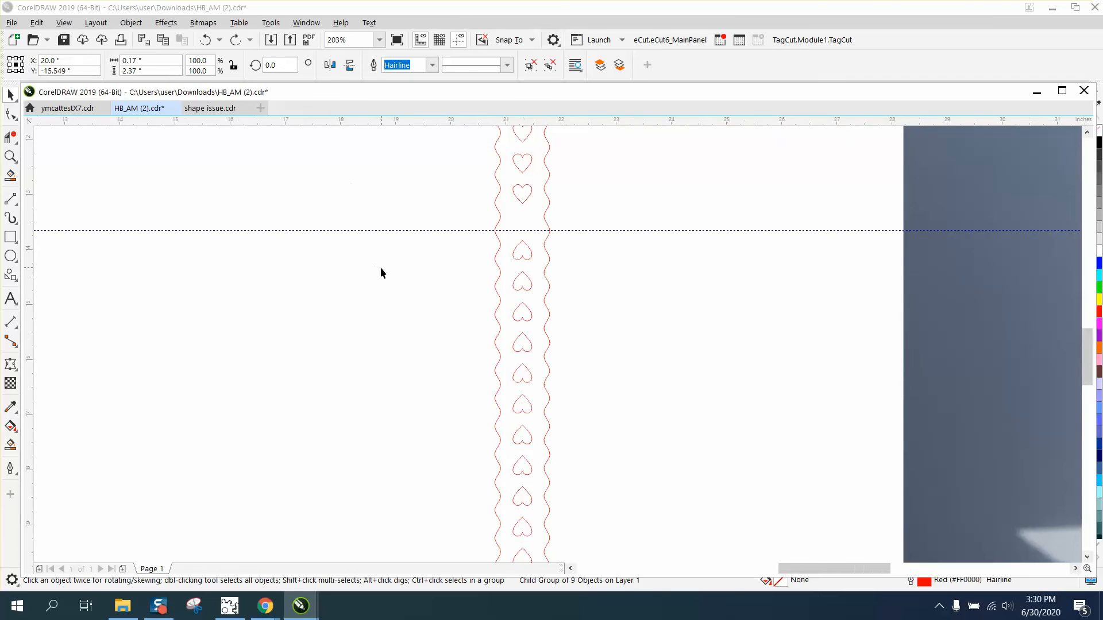
Step: Move the whole upside-down heart group out beside the strap, and undo that move
scroll(380, 267, down, 3)
drag(405, 247, 532, 429)
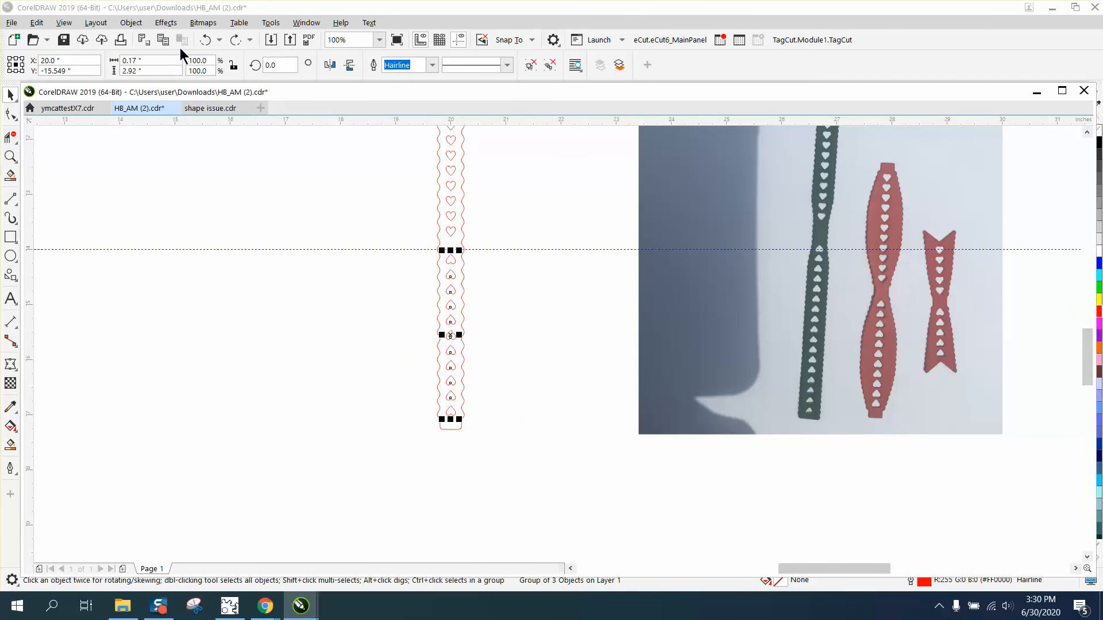
click(131, 23)
click(135, 24)
click(133, 23)
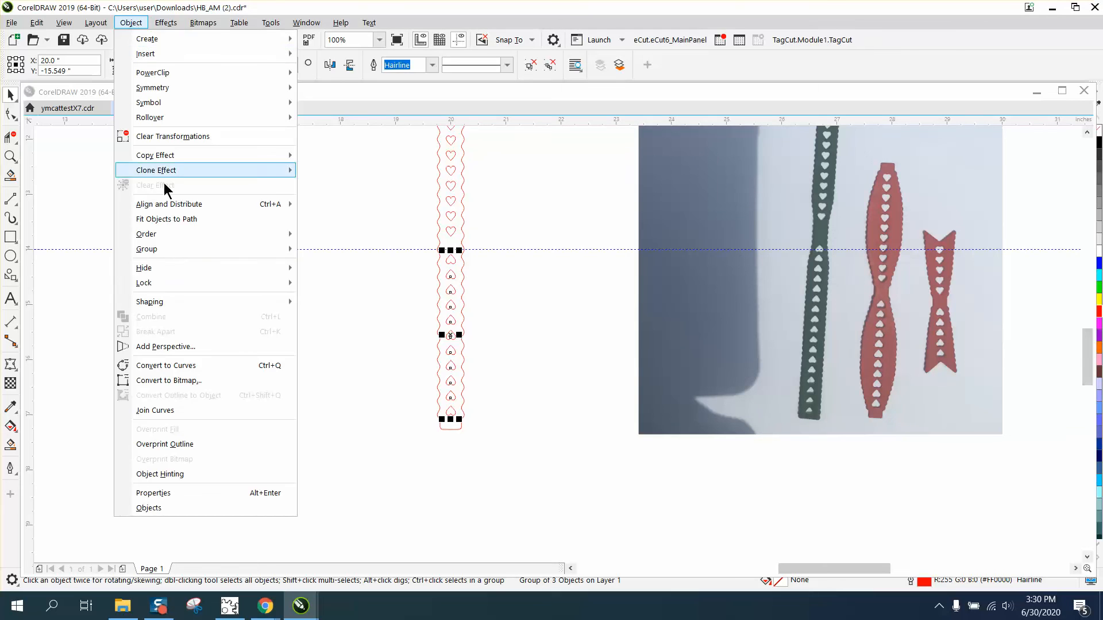
click(322, 215)
click(532, 259)
click(453, 262)
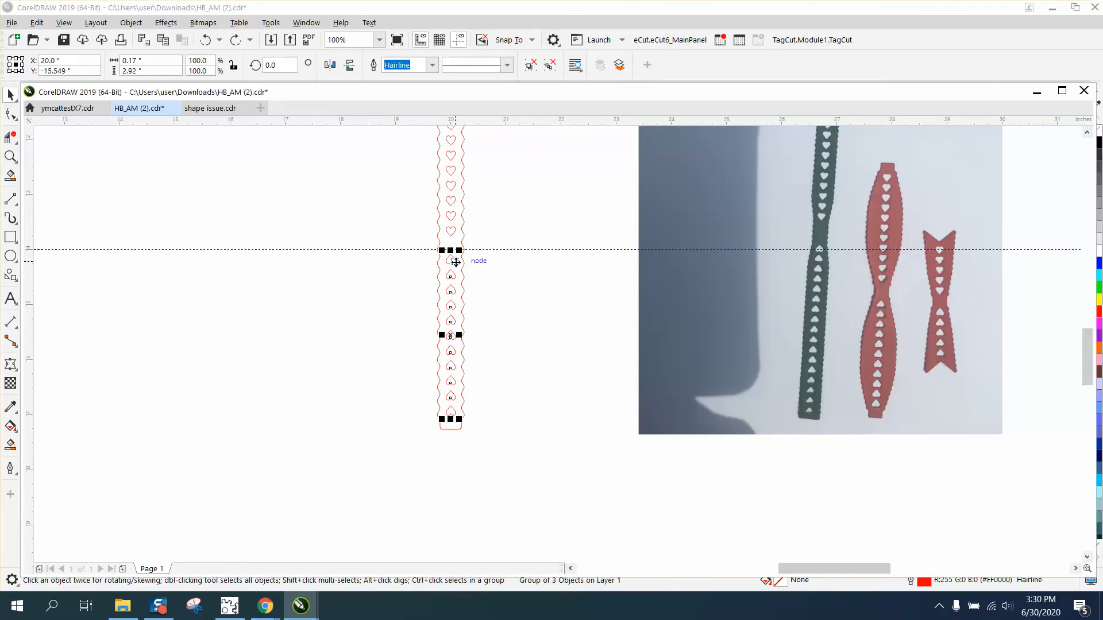
drag(455, 264, 527, 271)
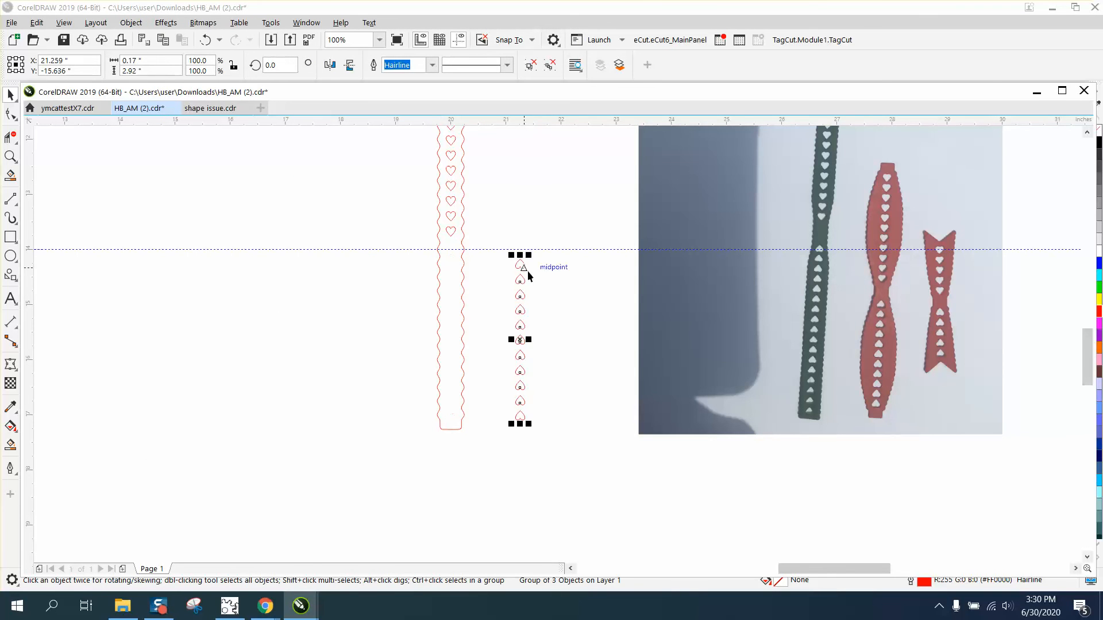
click(205, 39)
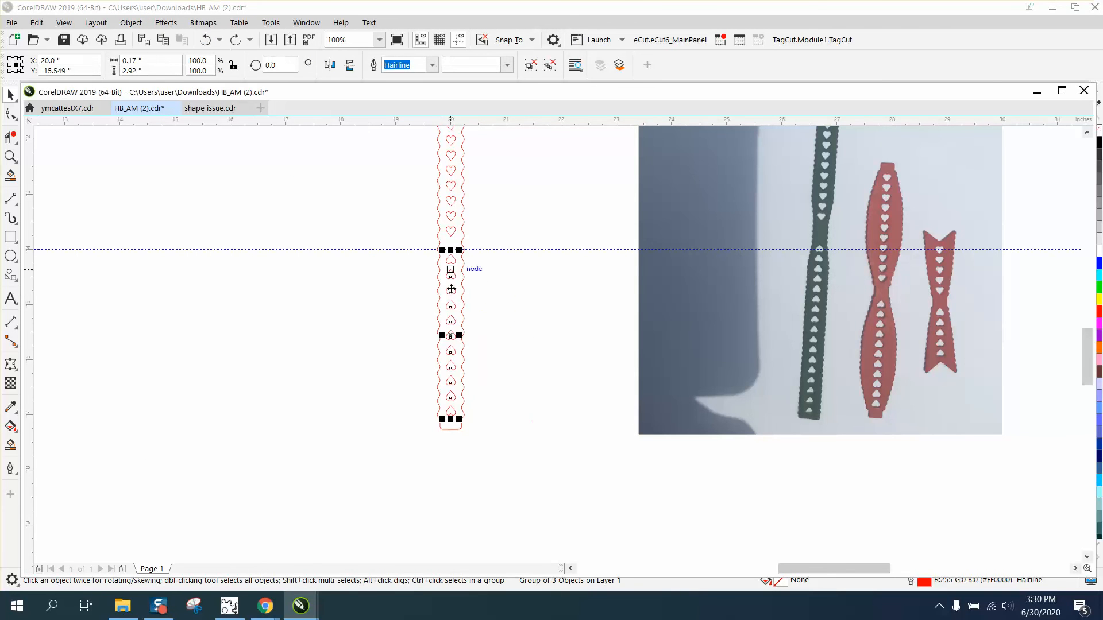
Step: Shift the upside-down heart group slightly up along the strap's centre, and nudge it 0.25" down
click(16, 152)
drag(399, 245, 635, 459)
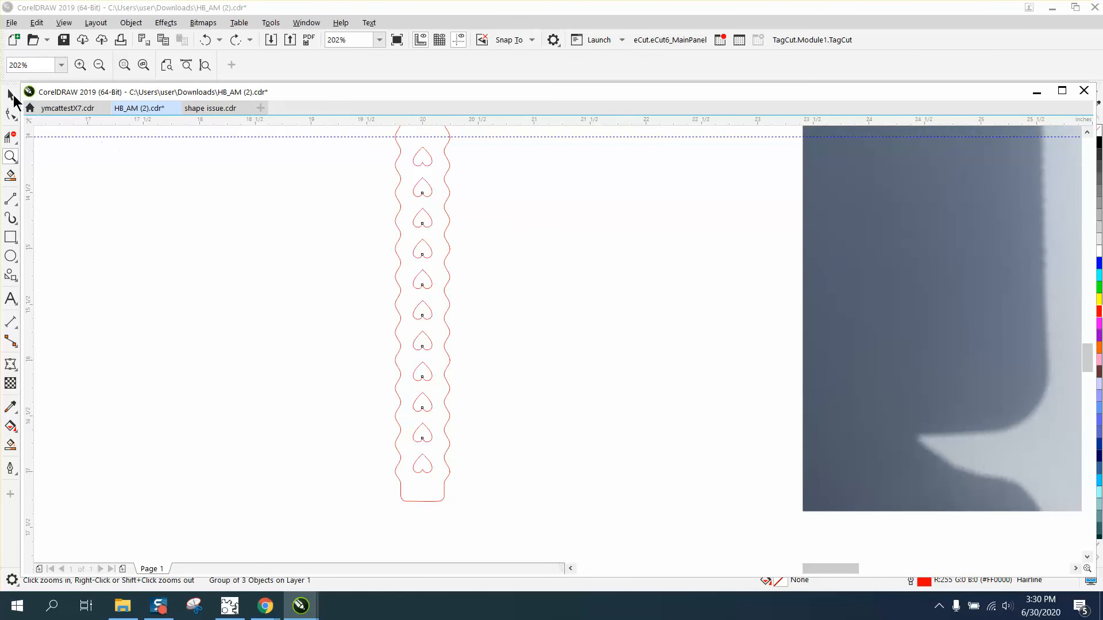
click(13, 96)
key(space)
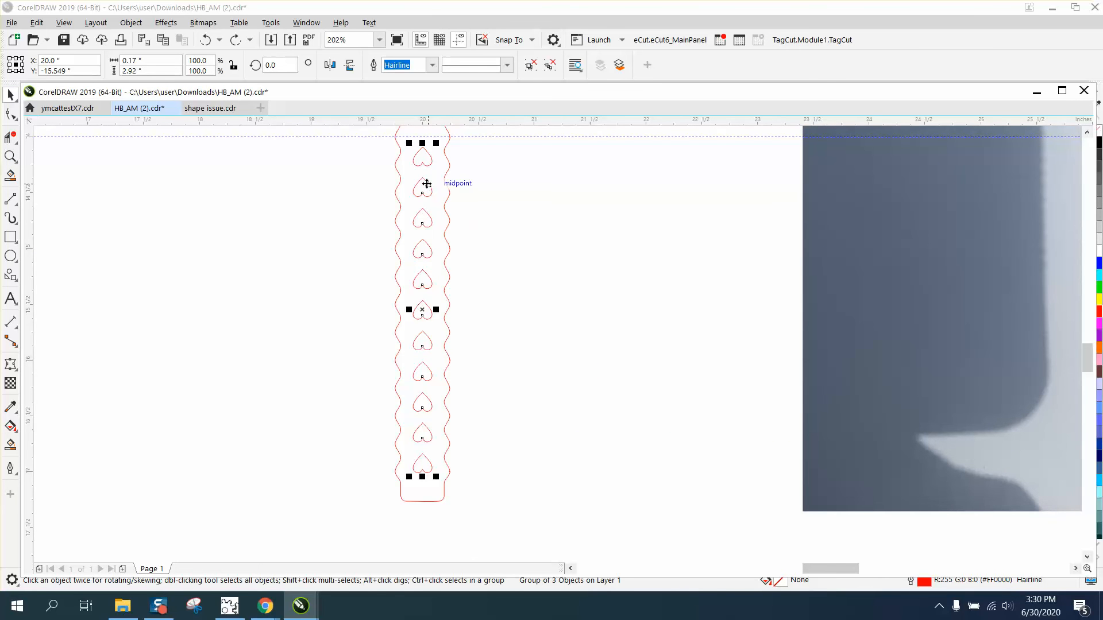
drag(422, 157, 424, 148)
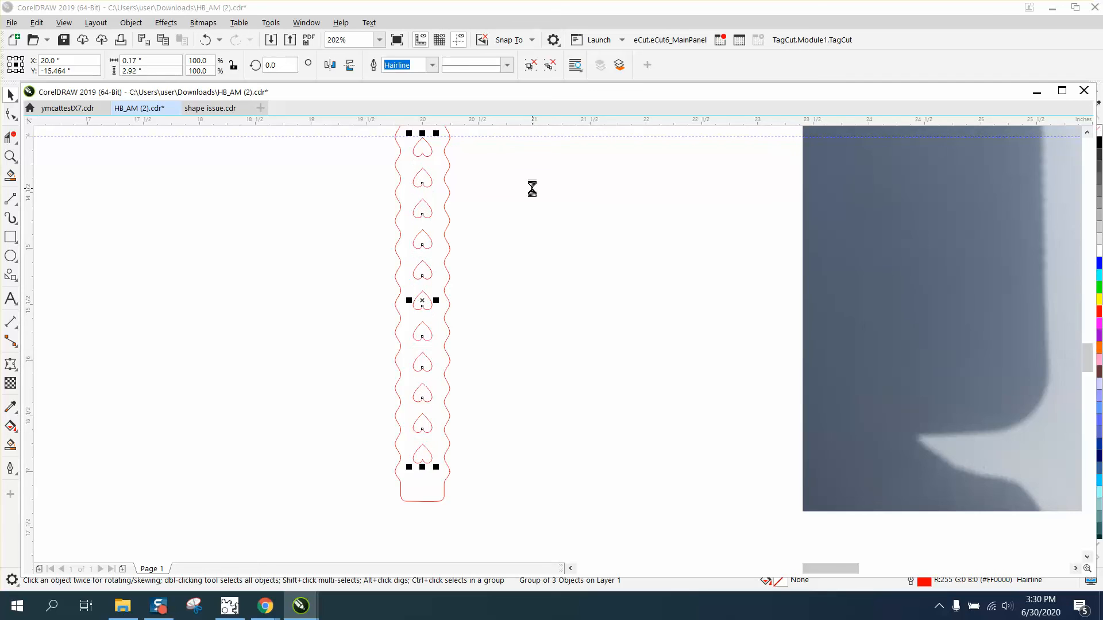
key(Down)
scroll(527, 197, down, 3)
scroll(546, 218, down, 1)
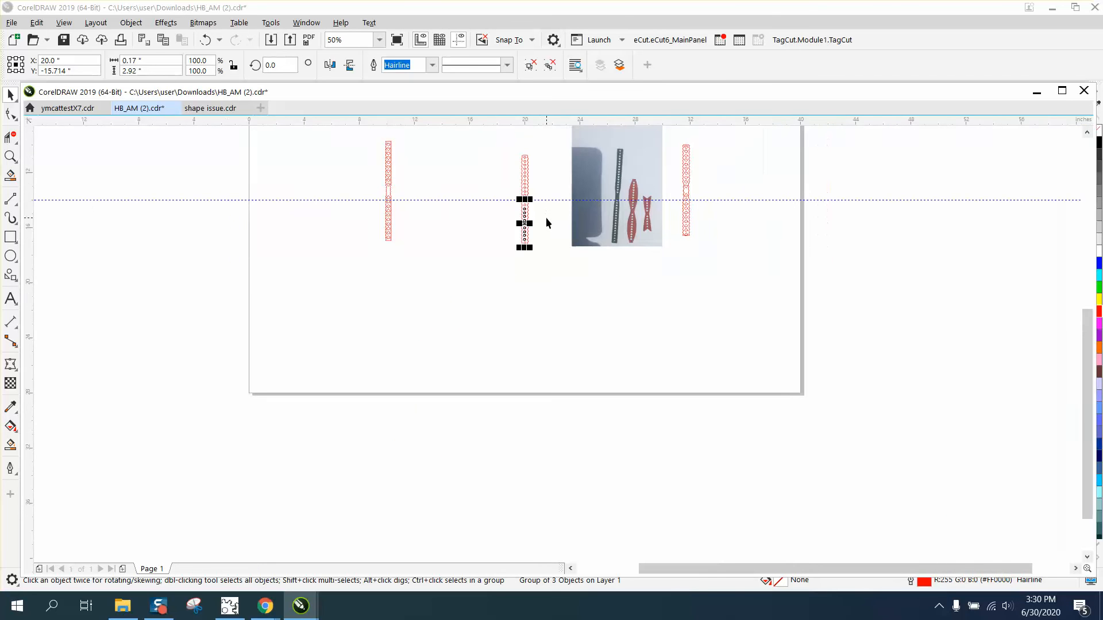
Step: Compare with the photo's centre gap, ungroup the upper hearts and delete the one nearest above the guideline
click(10, 156)
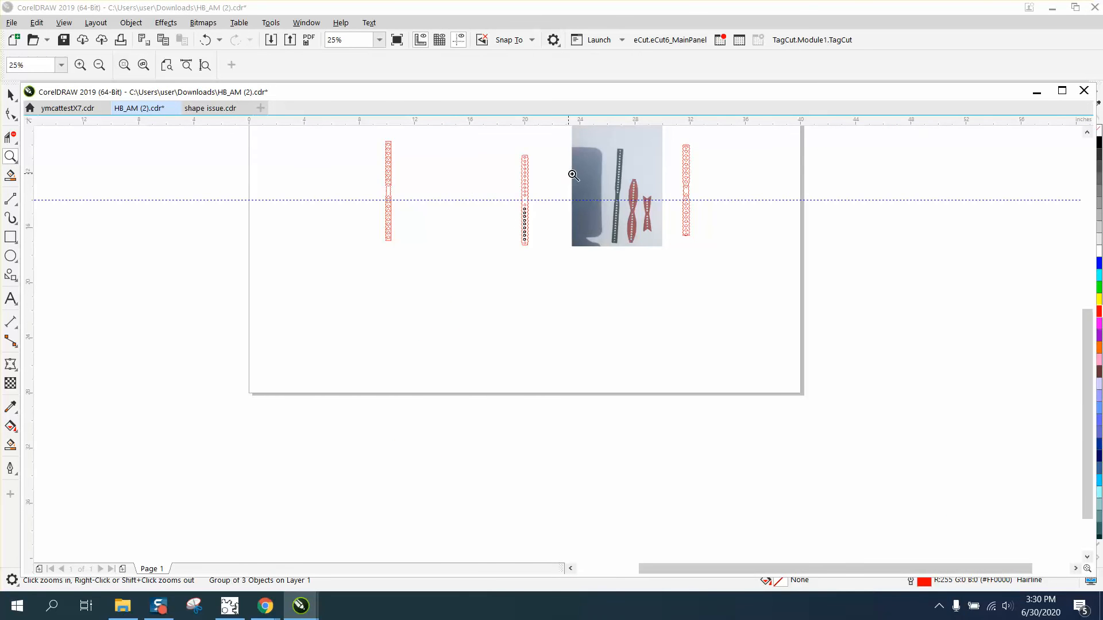
drag(588, 176, 659, 219)
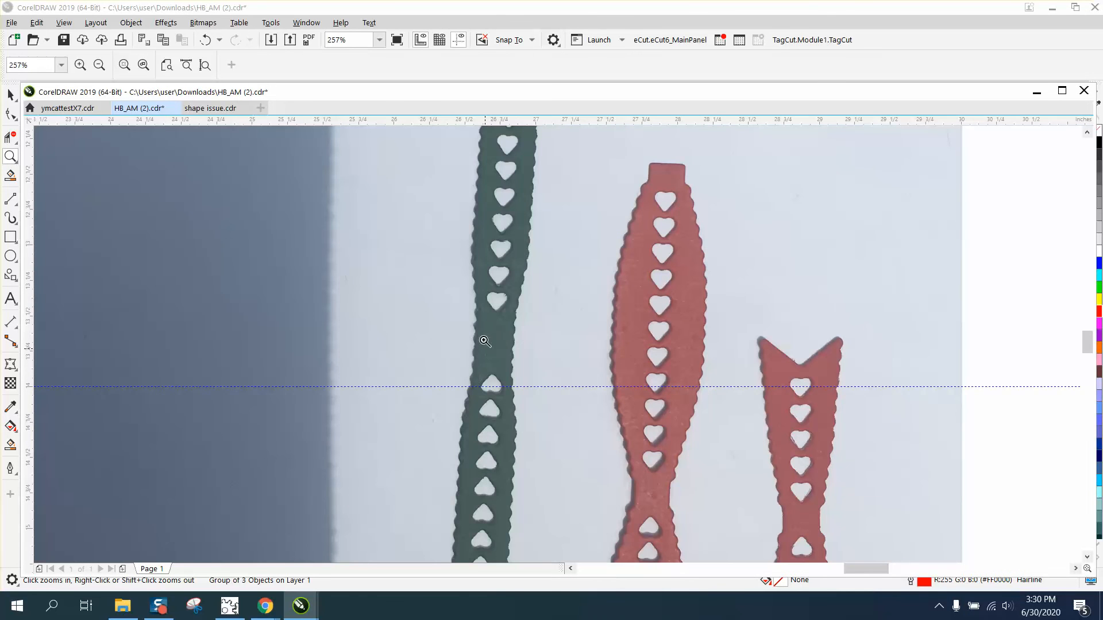
scroll(468, 375, down, 2)
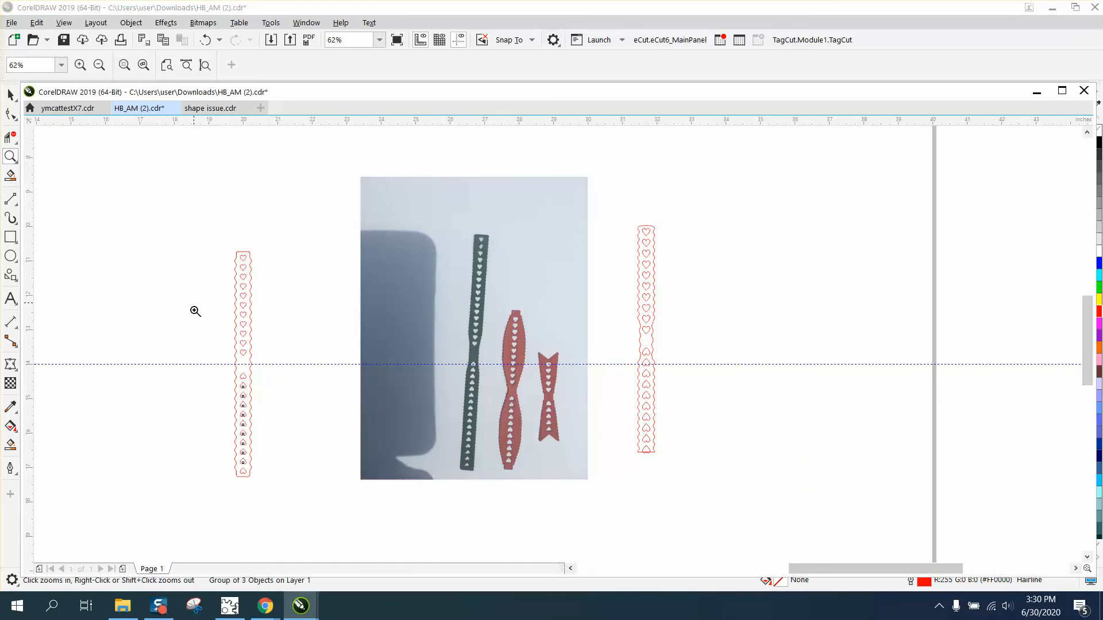
drag(195, 319, 332, 415)
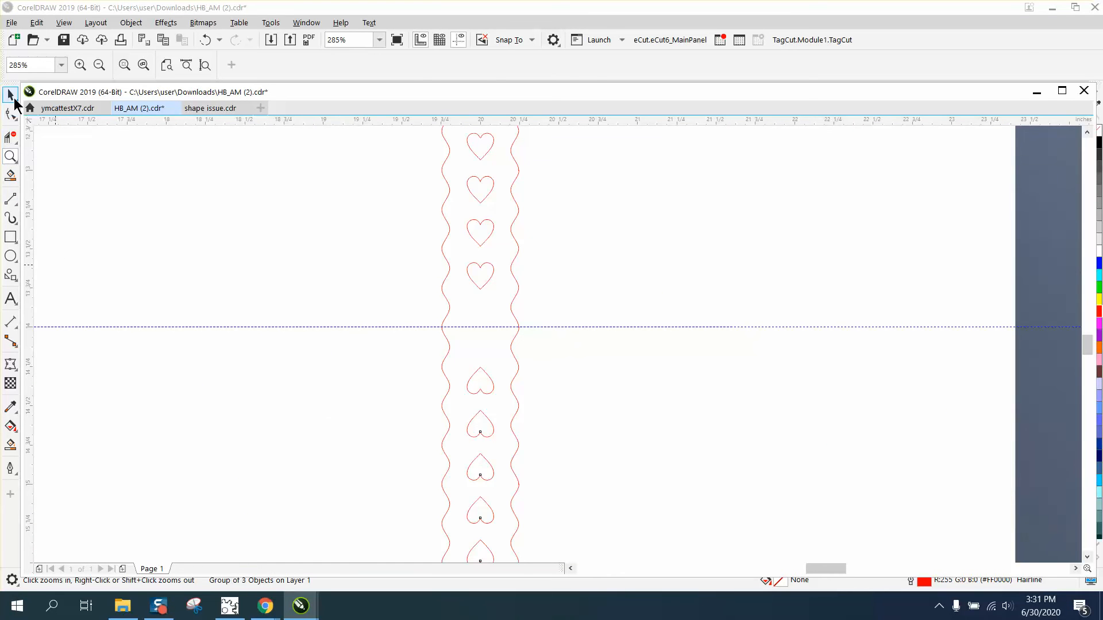
click(11, 95)
click(487, 288)
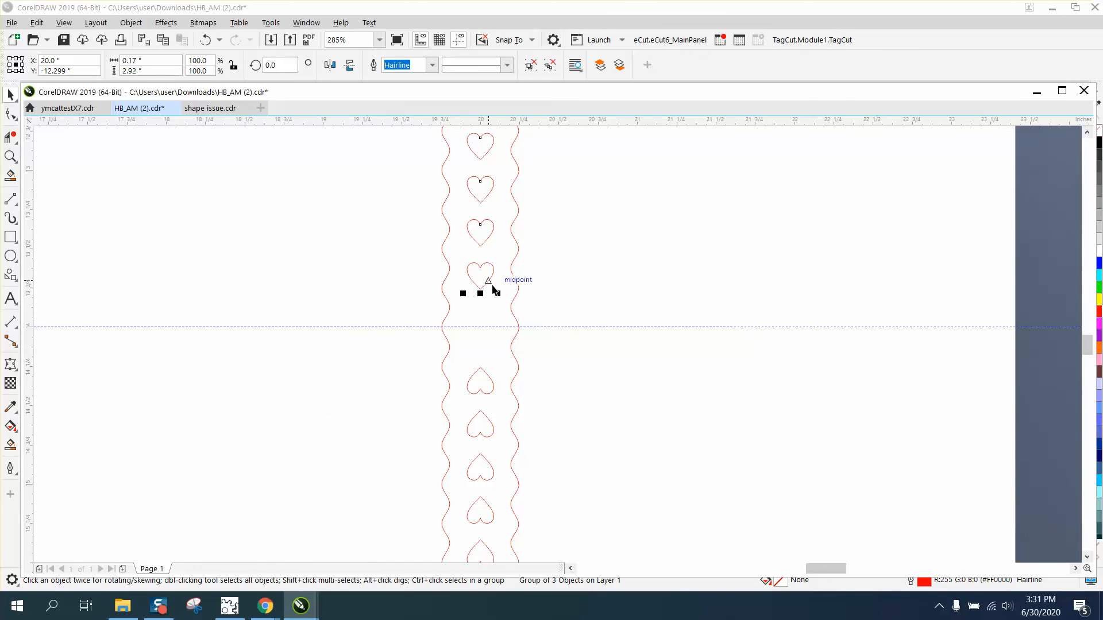
click(131, 23)
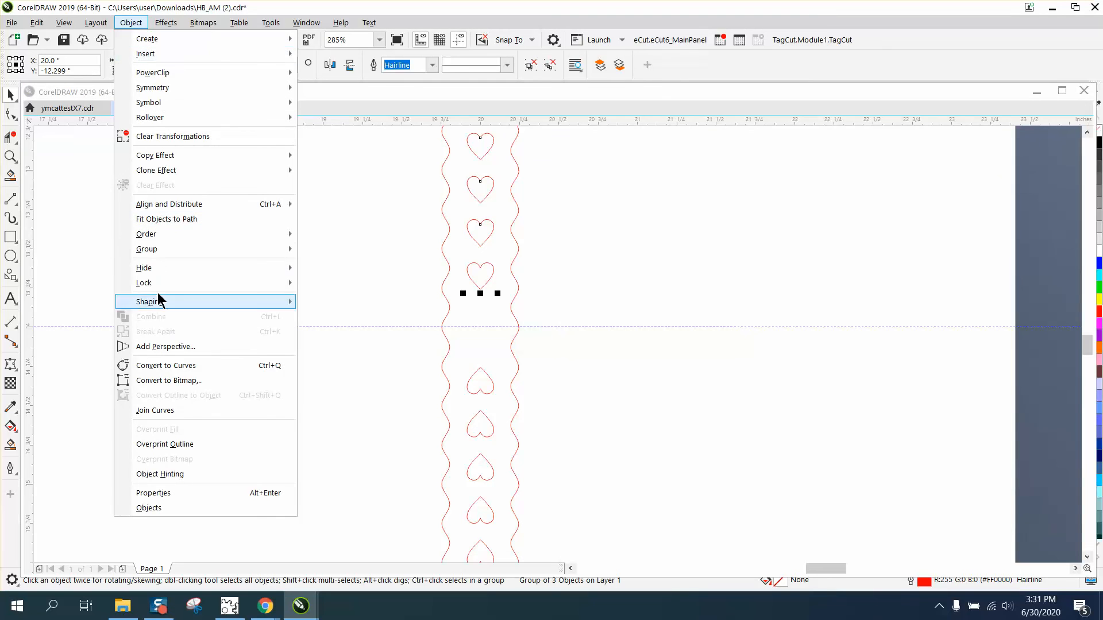
mouse_move(167, 267)
click(323, 262)
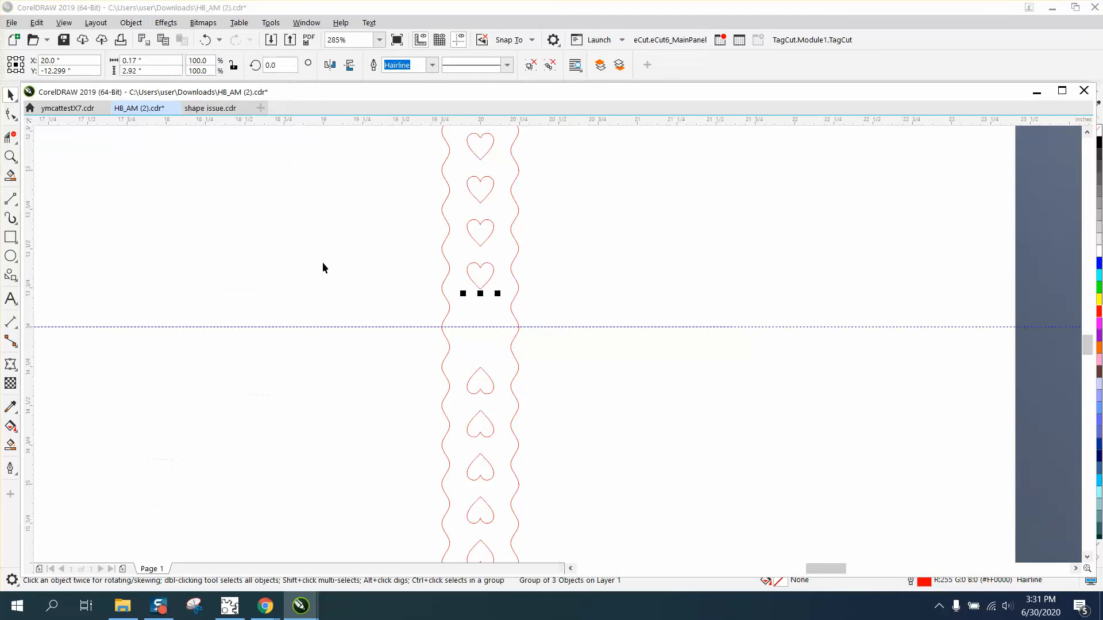
click(489, 279)
key(Delete)
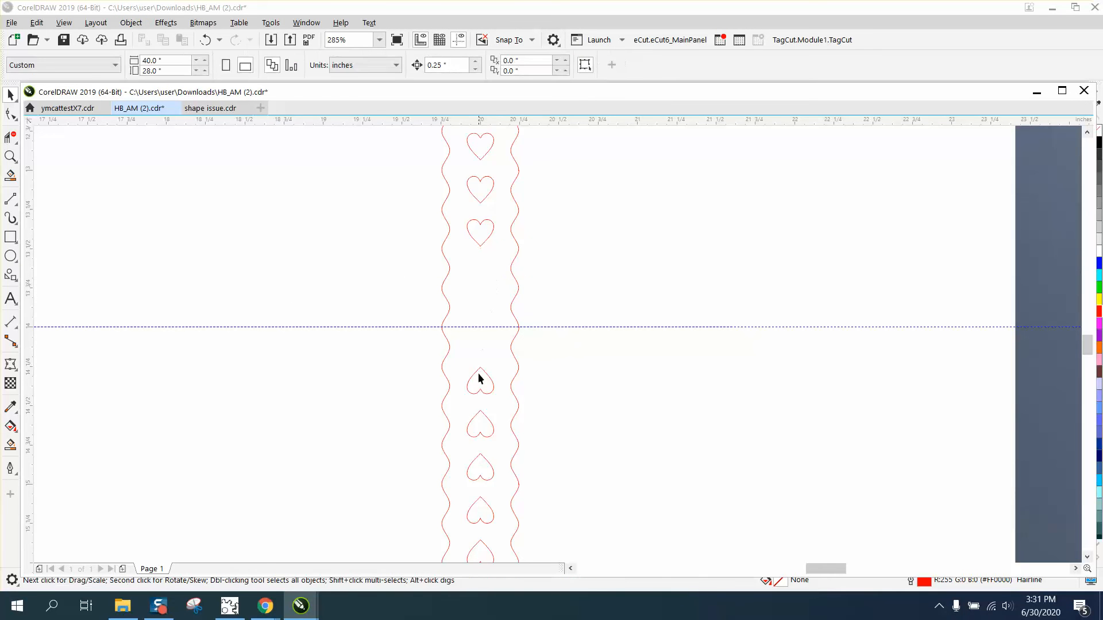
Step: Ungroup the upside-down hearts and delete the one nearest below the guideline
click(486, 379)
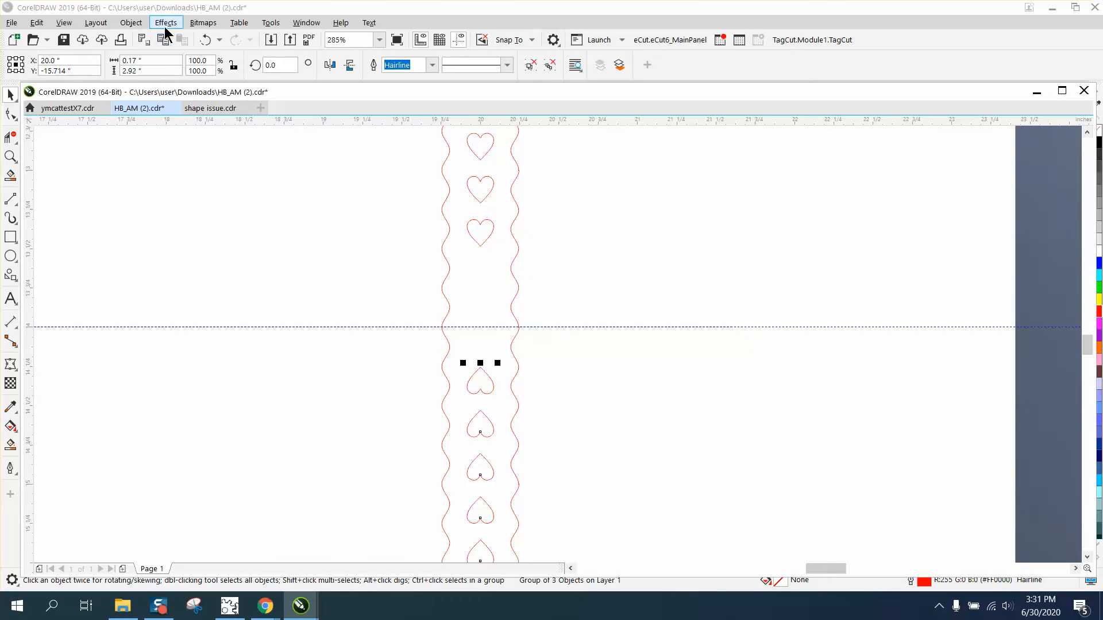
click(130, 22)
mouse_move(190, 252)
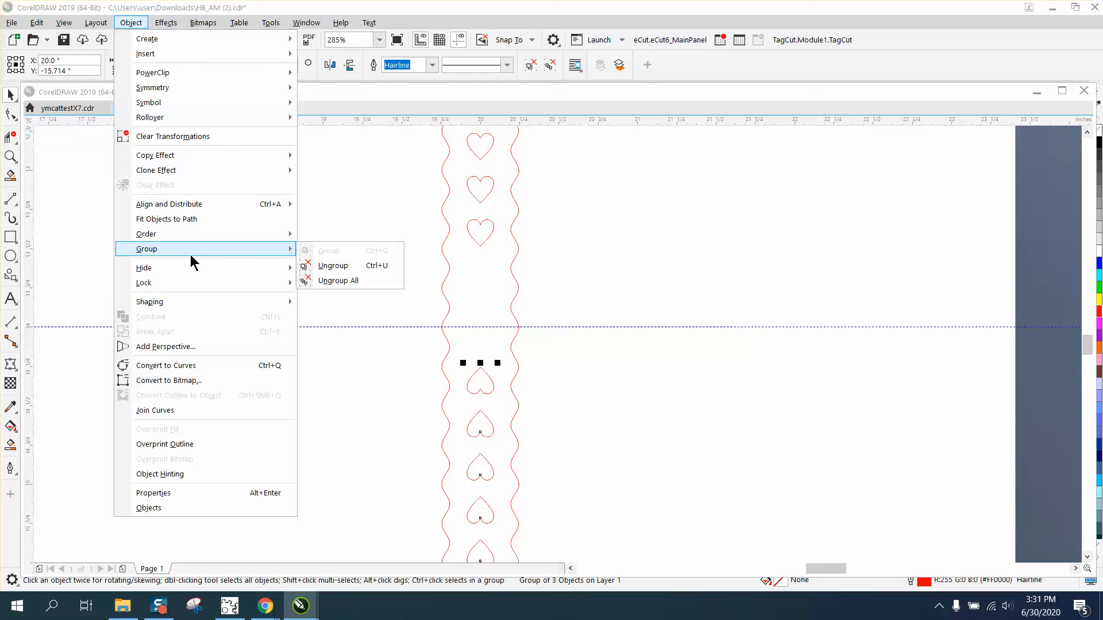
click(326, 265)
click(534, 376)
click(492, 380)
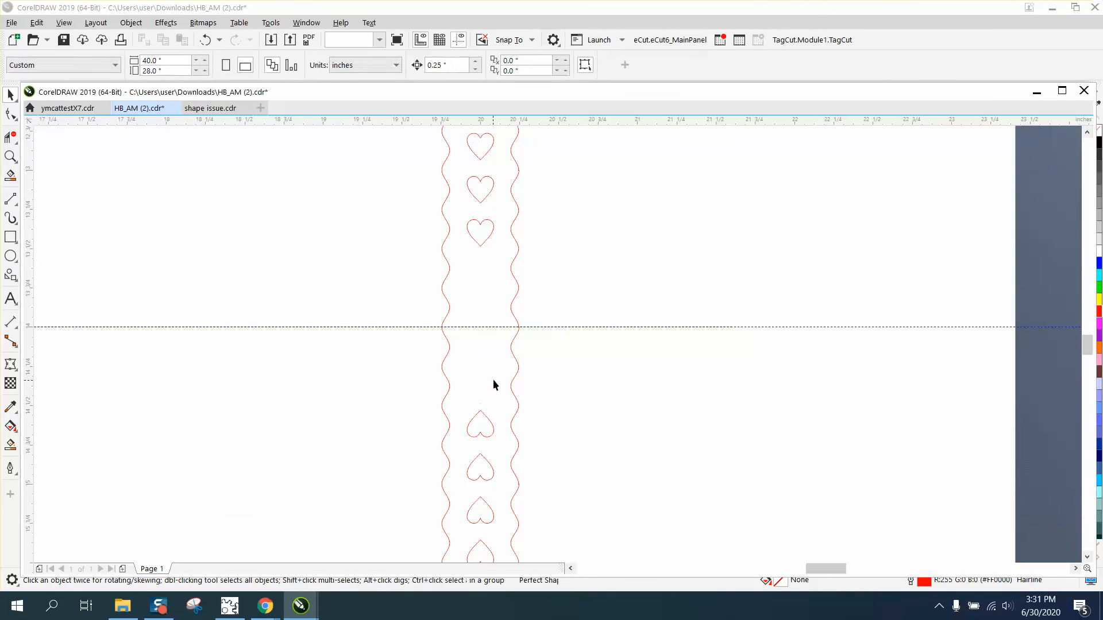
key(Delete)
Step: Delete the scallop nodes on both strap edges across the gap around the guideline, leaving straight segments
key(F10)
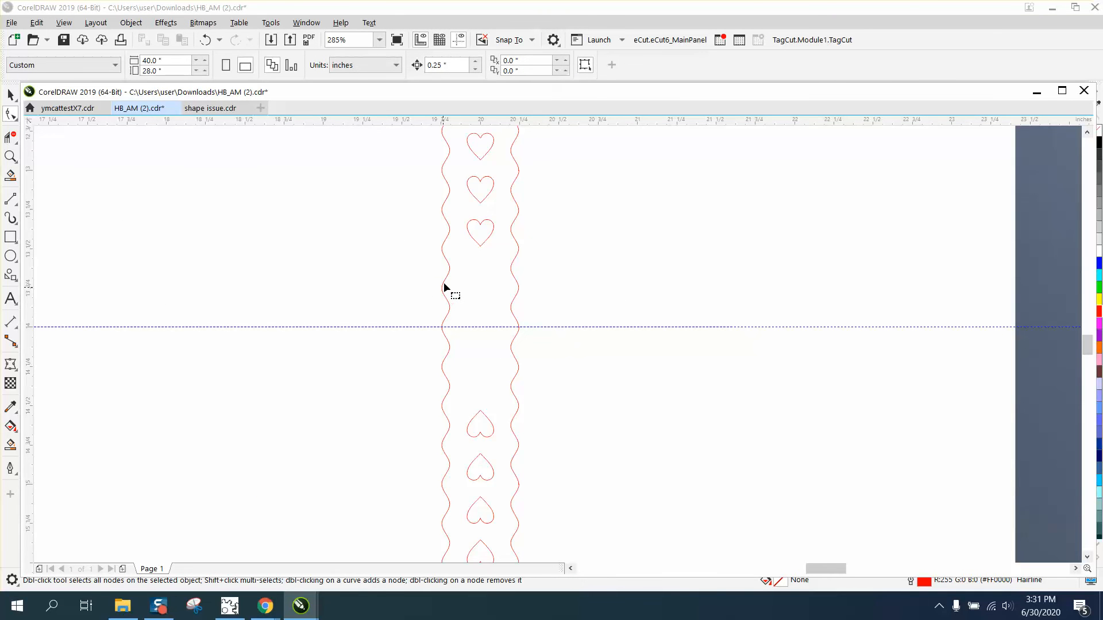
click(446, 282)
drag(534, 388, 540, 389)
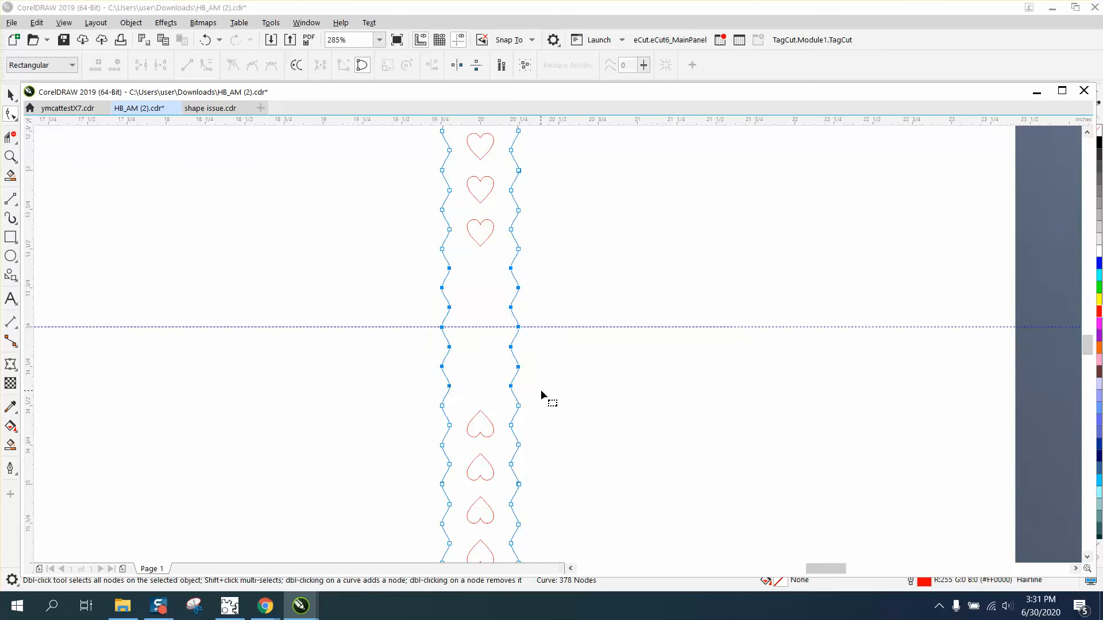
key(Delete)
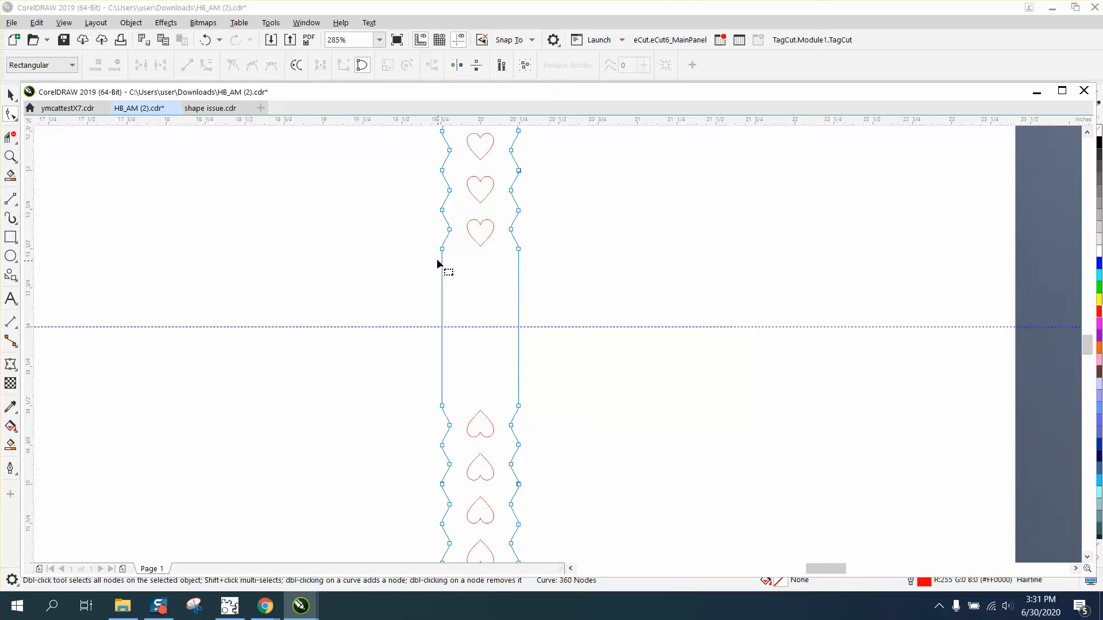
Step: Add evenly spaced nodes along the strap outline's straight left segment across the guideline
drag(466, 412, 466, 418)
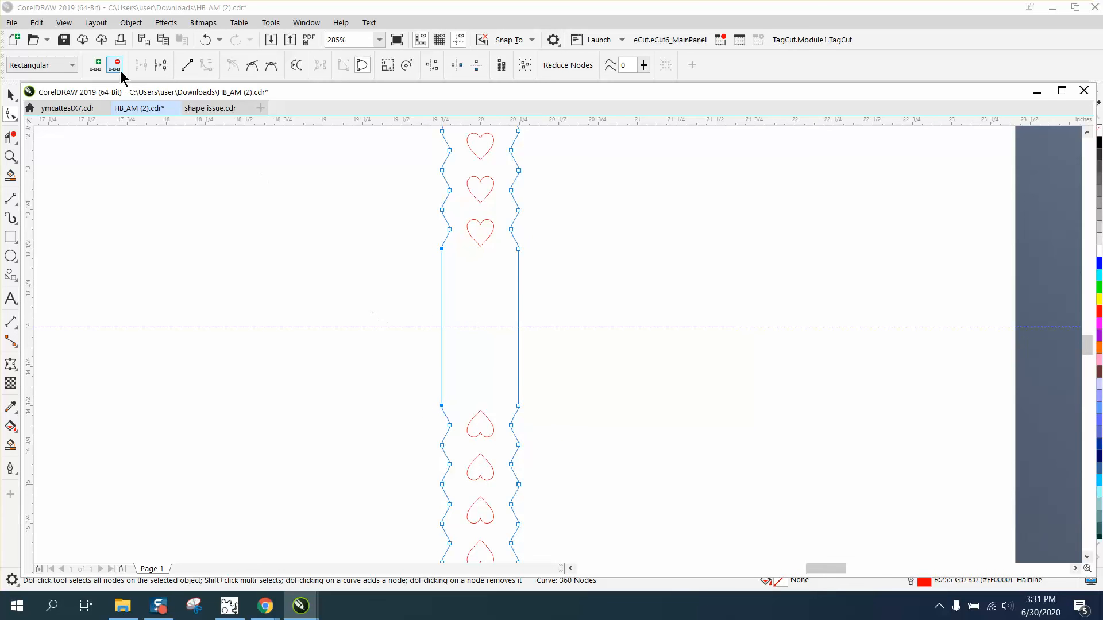
click(98, 66)
click(97, 66)
click(98, 66)
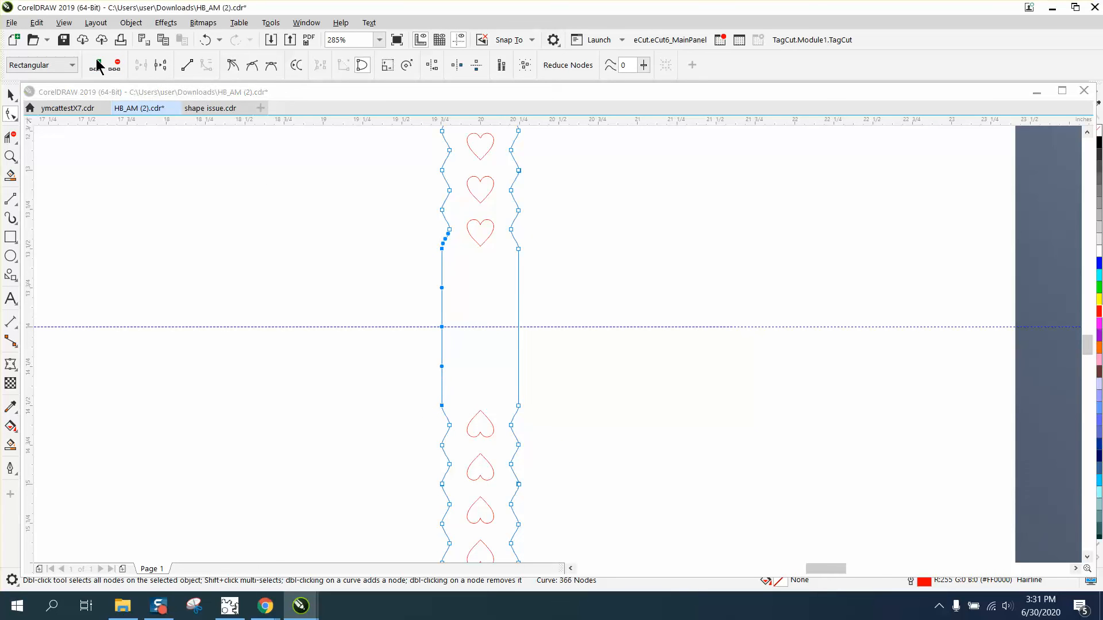
click(97, 66)
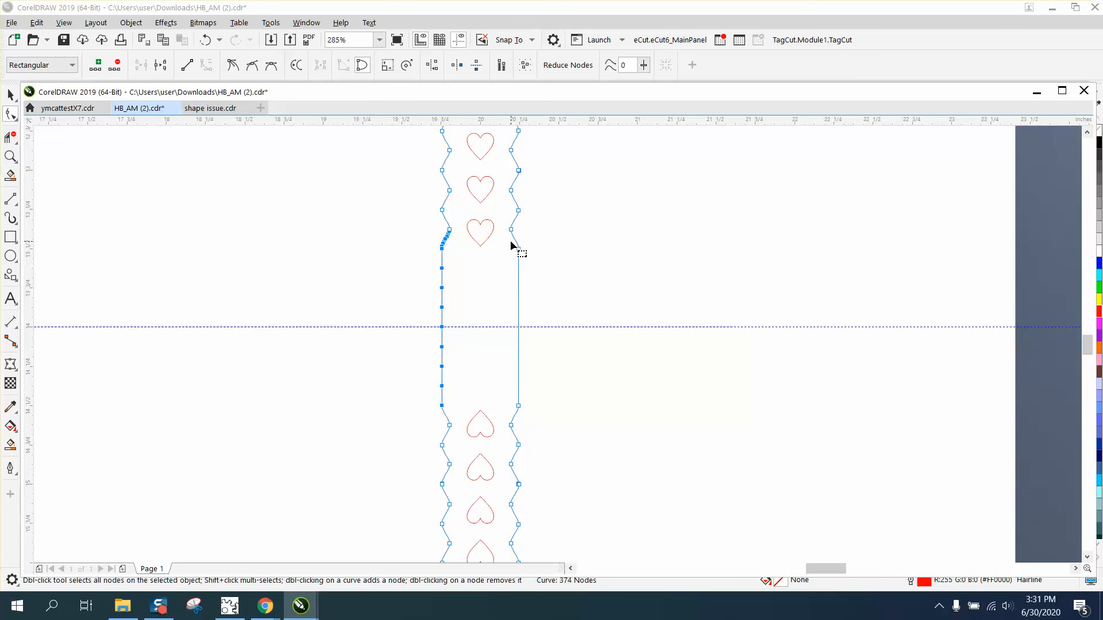
Step: Add evenly spaced nodes along the strap outline's straight right segment across the guideline
drag(511, 241, 537, 403)
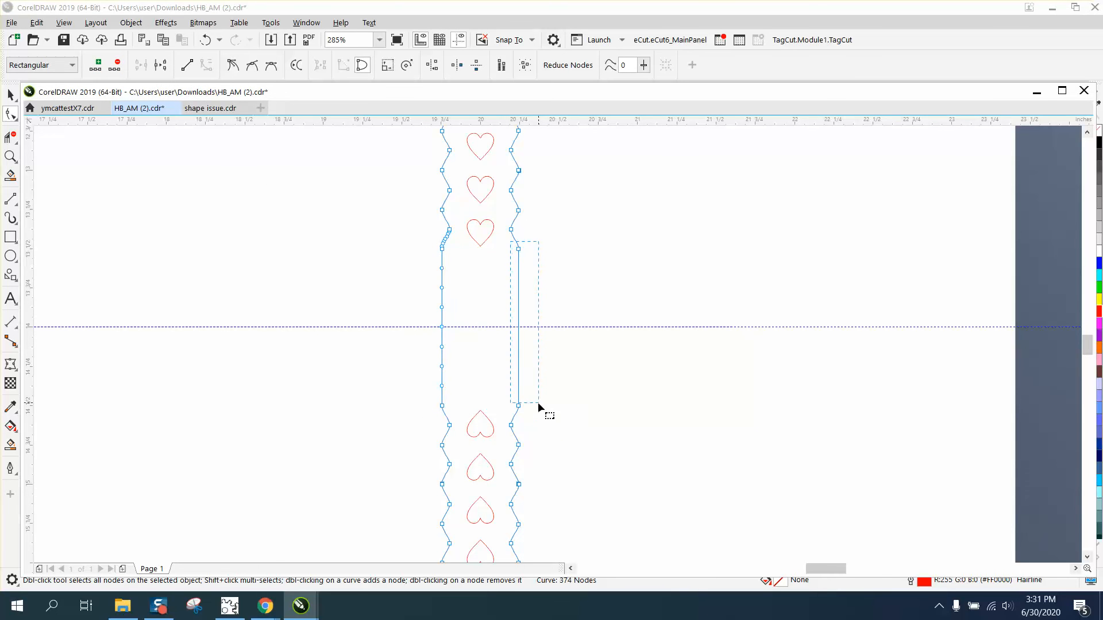
click(98, 65)
click(98, 64)
click(98, 64)
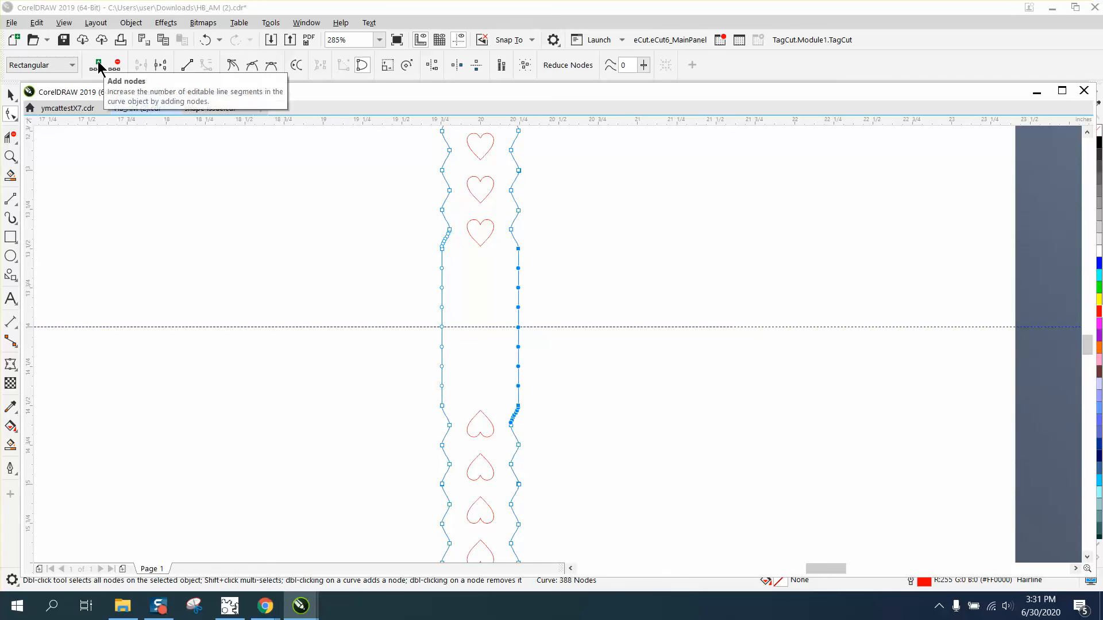
Step: Deselect the strap outline and set the nudge distance to 0.03 inches
click(12, 95)
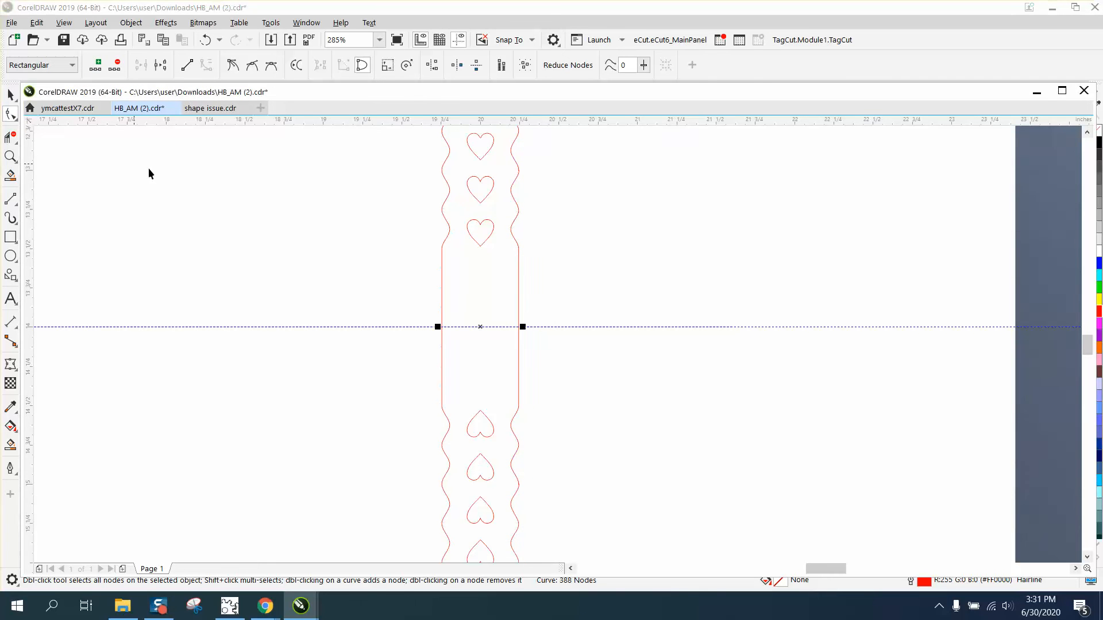
click(148, 168)
drag(455, 64, 427, 66)
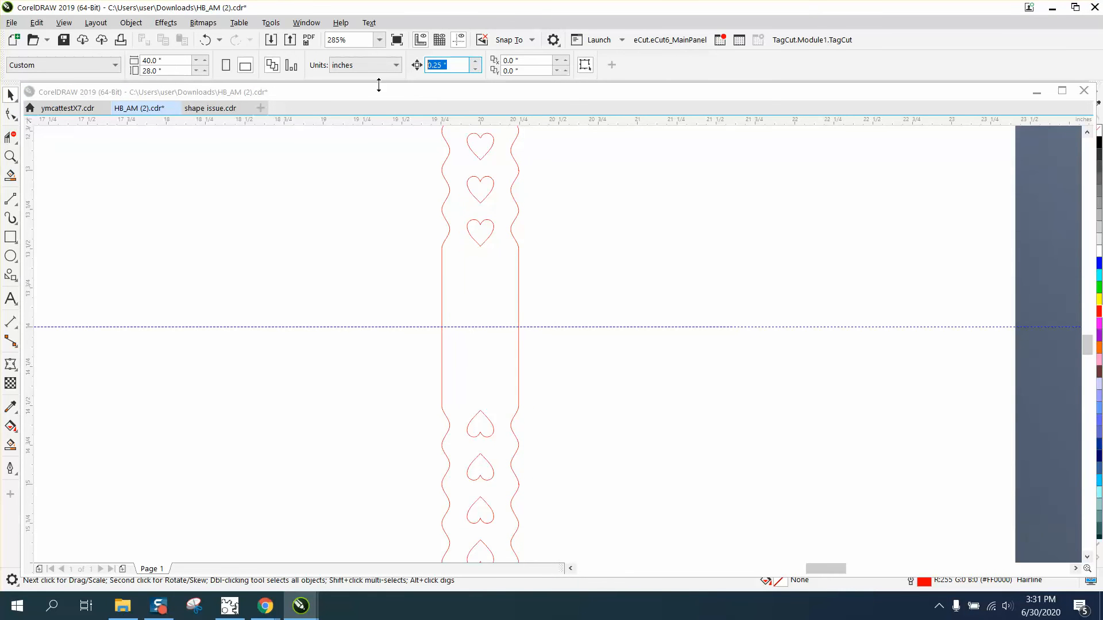
text(.03)
Step: Move every other node on the strap's straight left edge 0.03 inches inward, shaping four shallow scallops across the guideline
click(10, 156)
drag(406, 233, 625, 466)
click(10, 114)
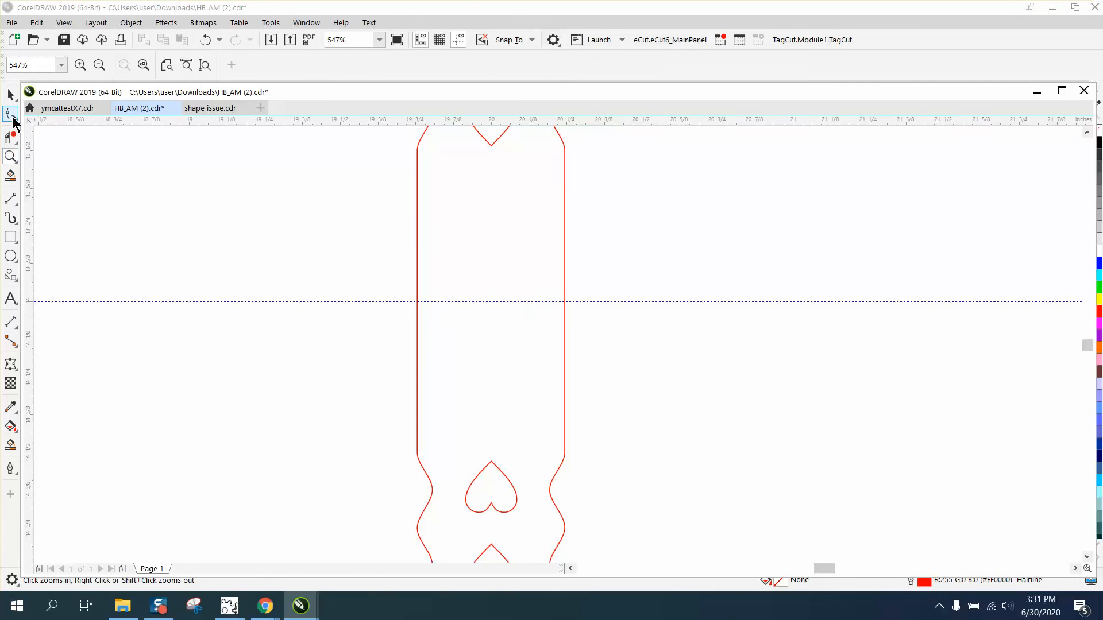
click(416, 228)
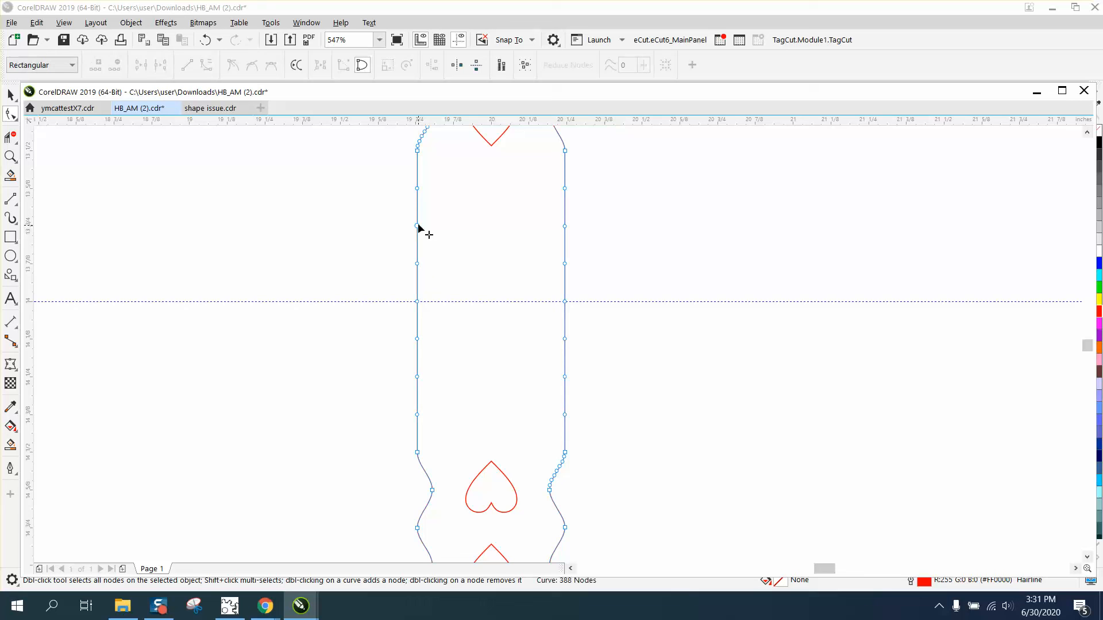
click(417, 192)
drag(418, 191, 427, 191)
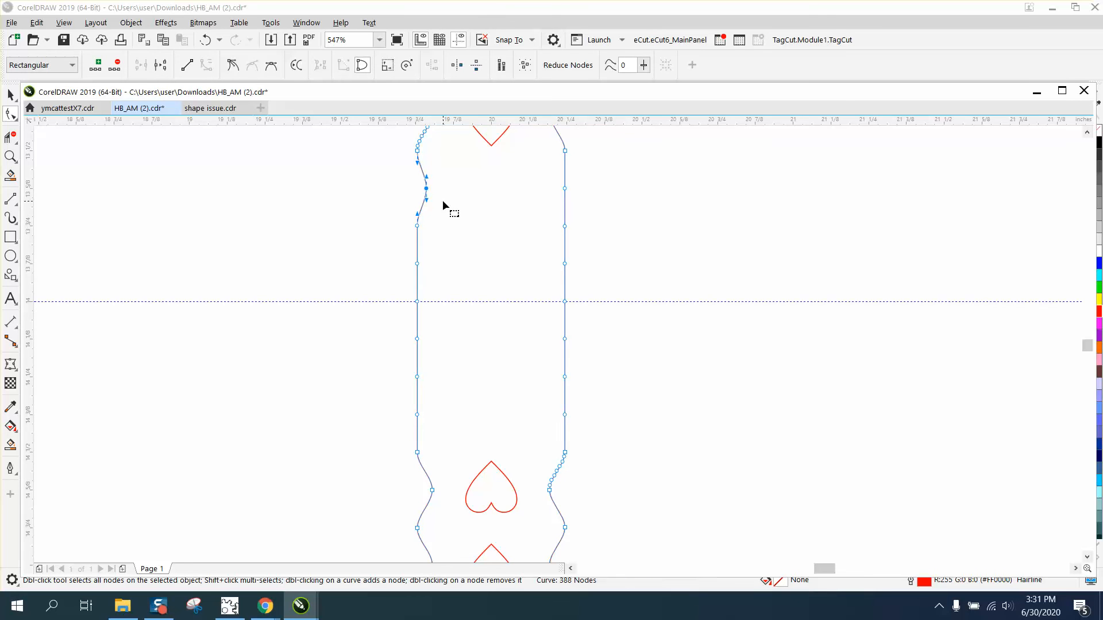
click(418, 265)
drag(418, 264, 426, 265)
click(417, 339)
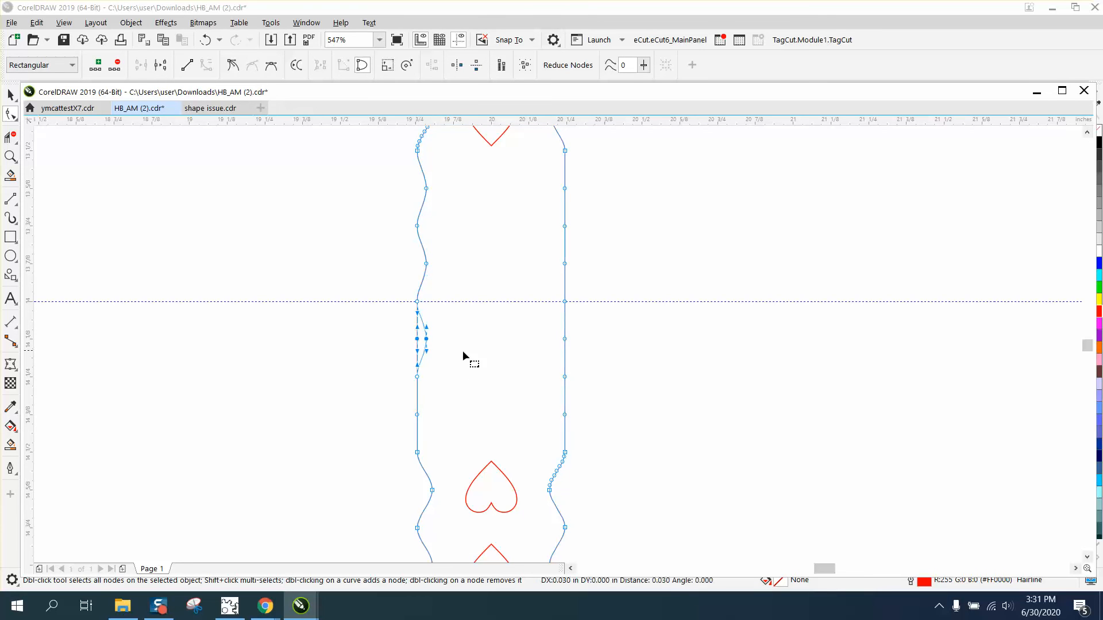
drag(417, 339, 426, 339)
click(417, 415)
drag(417, 415, 427, 414)
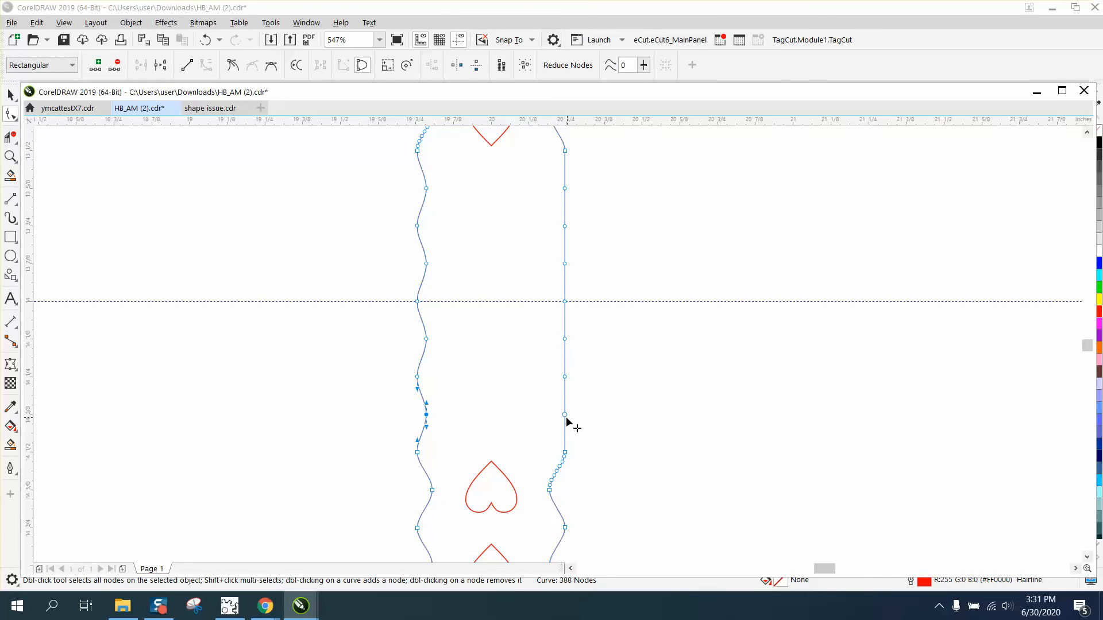
Step: Move the four matching alternate nodes on the strap's straight right edge 0.03 inches inward, then deselect the outline
drag(565, 416, 556, 416)
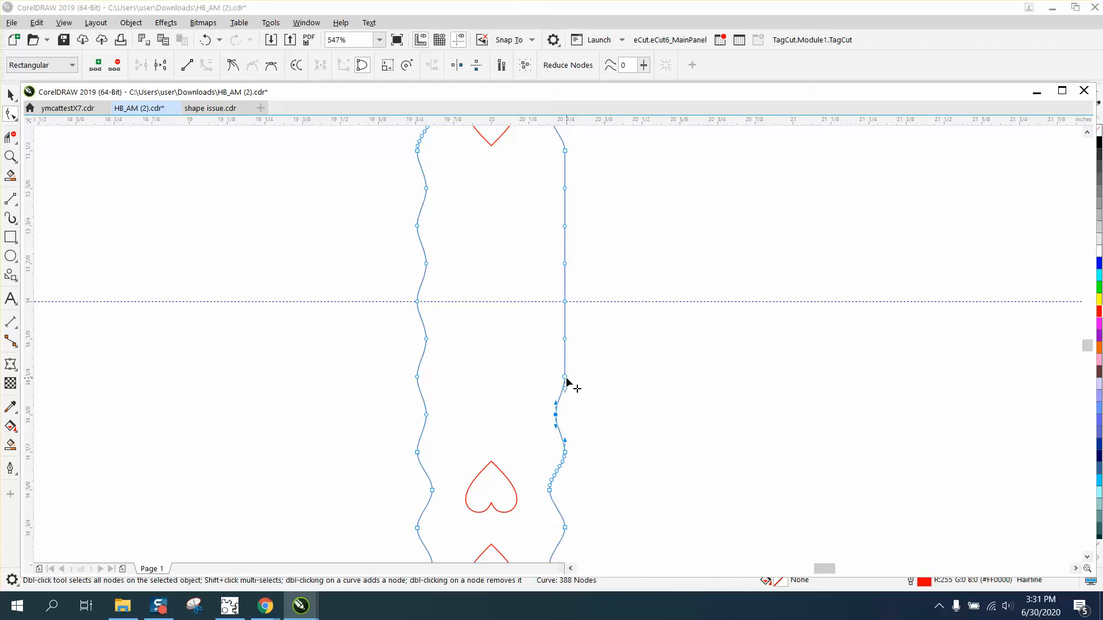
click(565, 339)
drag(565, 339, 557, 339)
click(565, 263)
drag(565, 263, 557, 263)
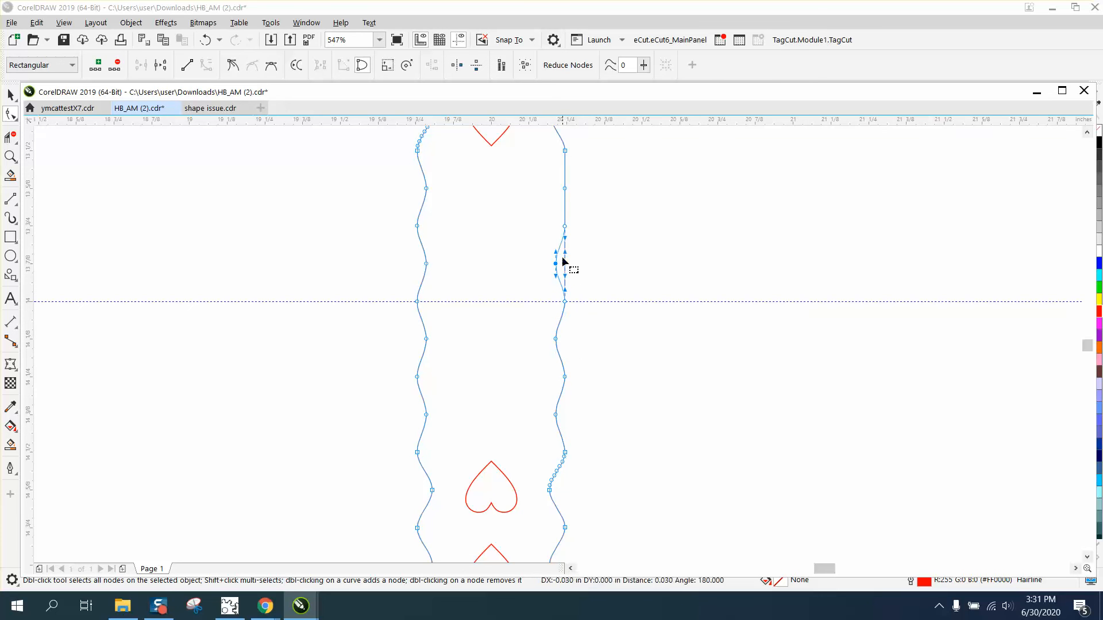
click(565, 188)
drag(565, 188, 556, 189)
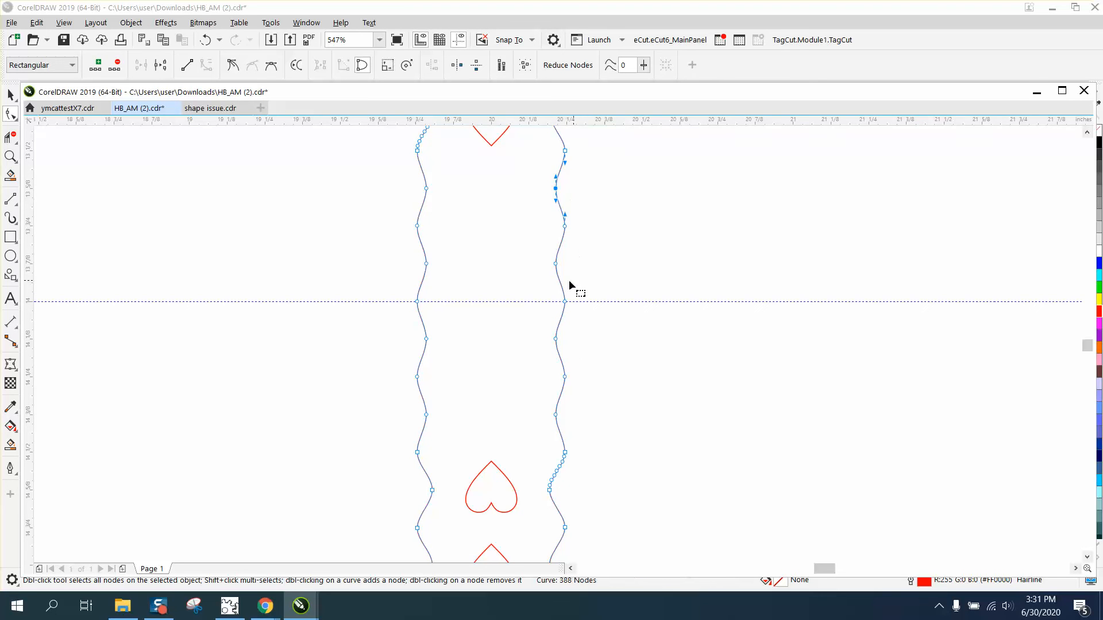
scroll(358, 315, down, 2)
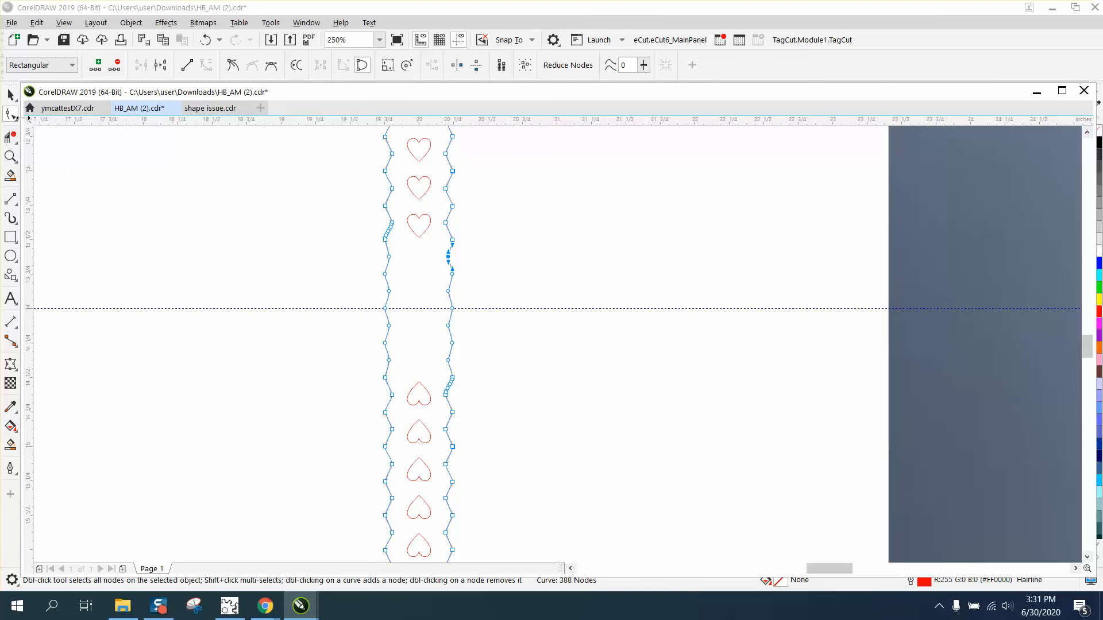
click(11, 97)
click(257, 217)
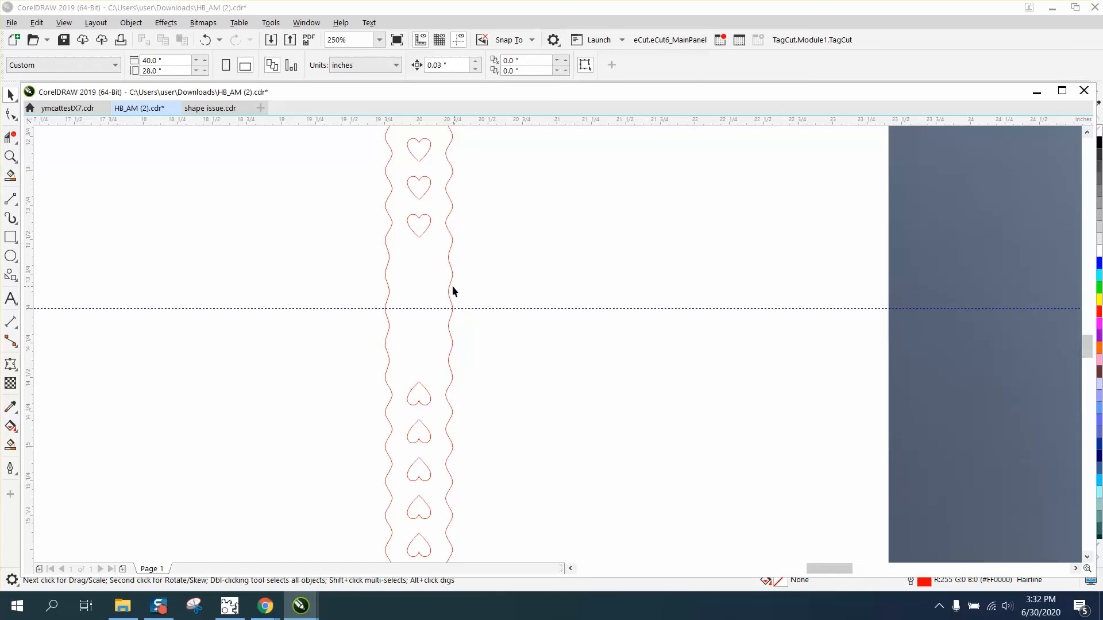
Step: Move the four inner scallop nodes on the left edge of the centre section another 0.03 inches inward
click(10, 157)
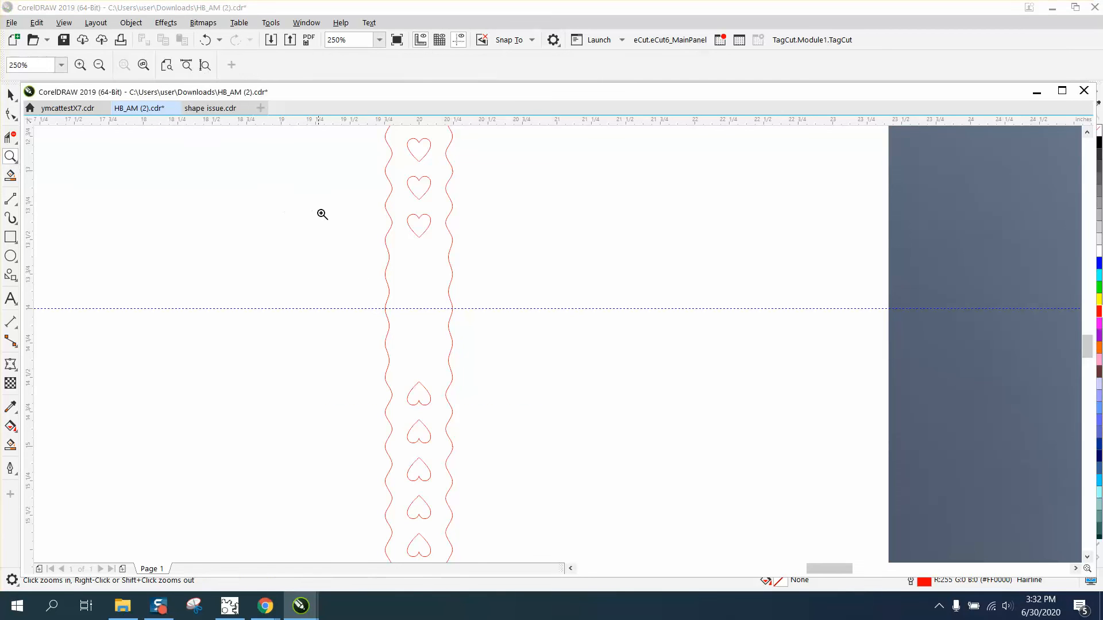
click(275, 247)
click(15, 118)
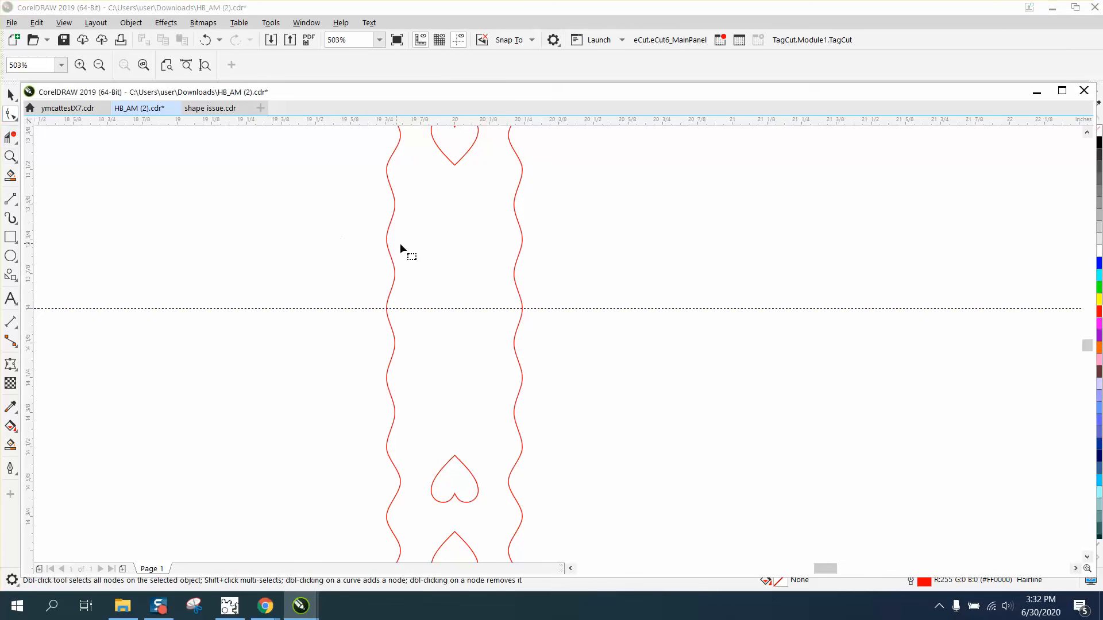
click(395, 211)
drag(394, 204, 402, 205)
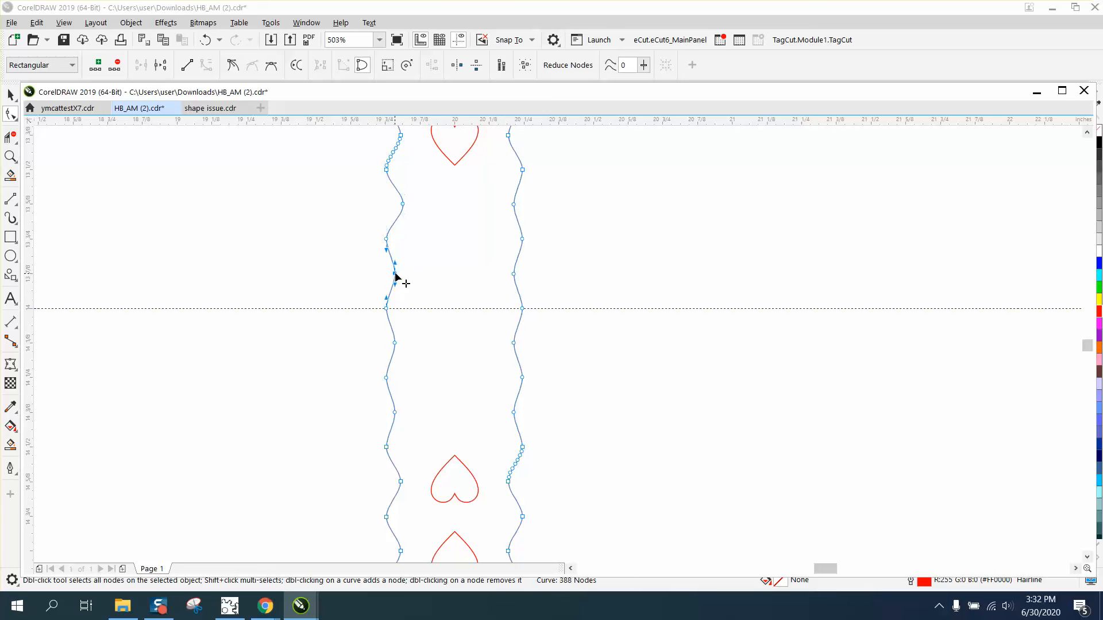
drag(395, 273, 402, 274)
drag(395, 344, 403, 342)
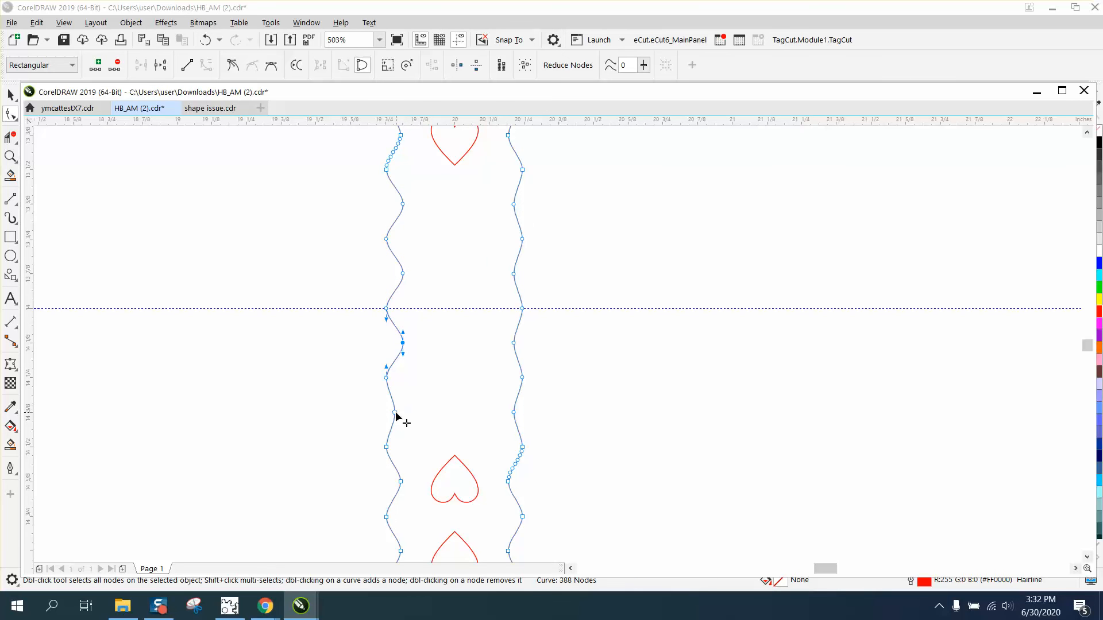
drag(395, 413, 403, 412)
Step: Move the four inner scallop nodes on the right edge of the centre section another 0.03 inches inward
drag(513, 412, 506, 412)
drag(514, 343, 515, 323)
click(514, 275)
key(Left)
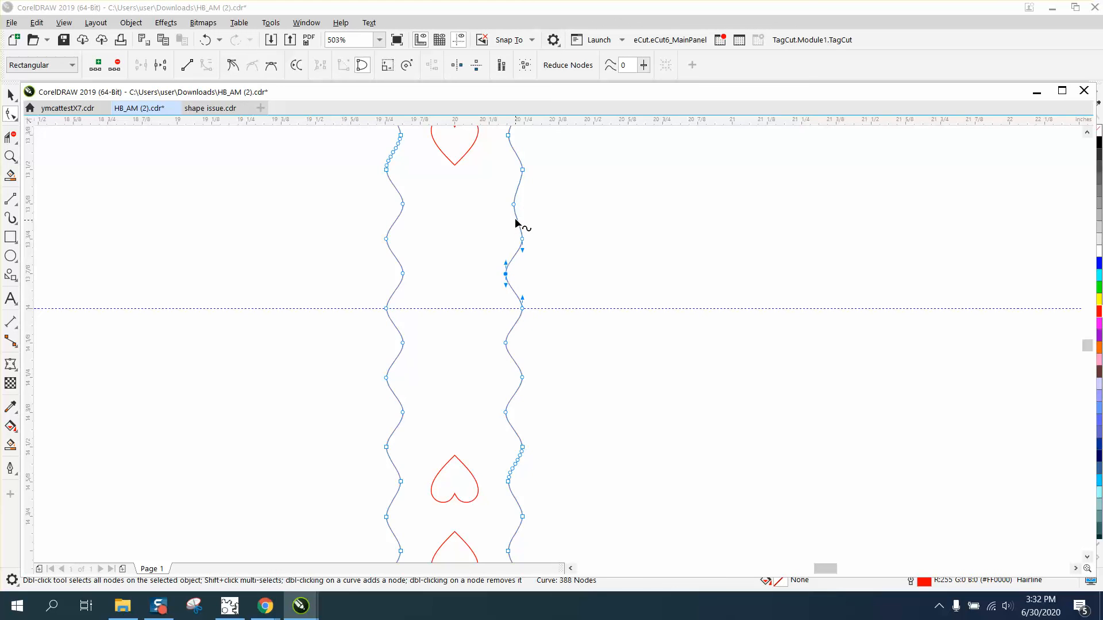
click(514, 204)
key(Left)
Step: Nudge the three outer scallop nodes on each edge of the centre section 0.03 inches inward, then deselect the outline
drag(377, 399, 390, 410)
key(Right)
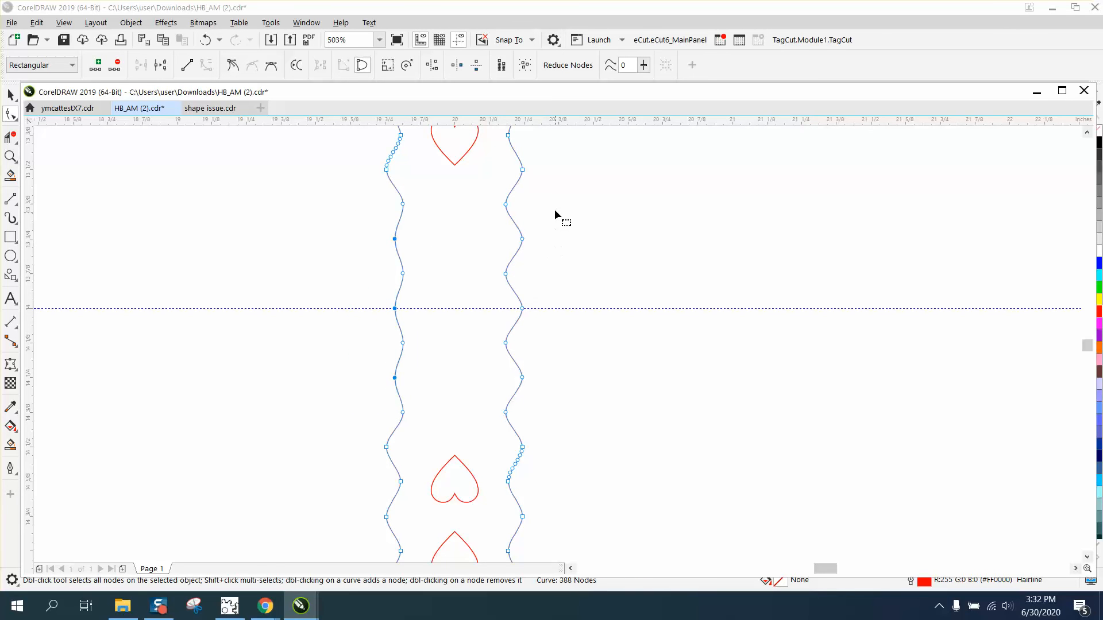
drag(548, 405, 519, 416)
key(Left)
scroll(542, 405, down, 3)
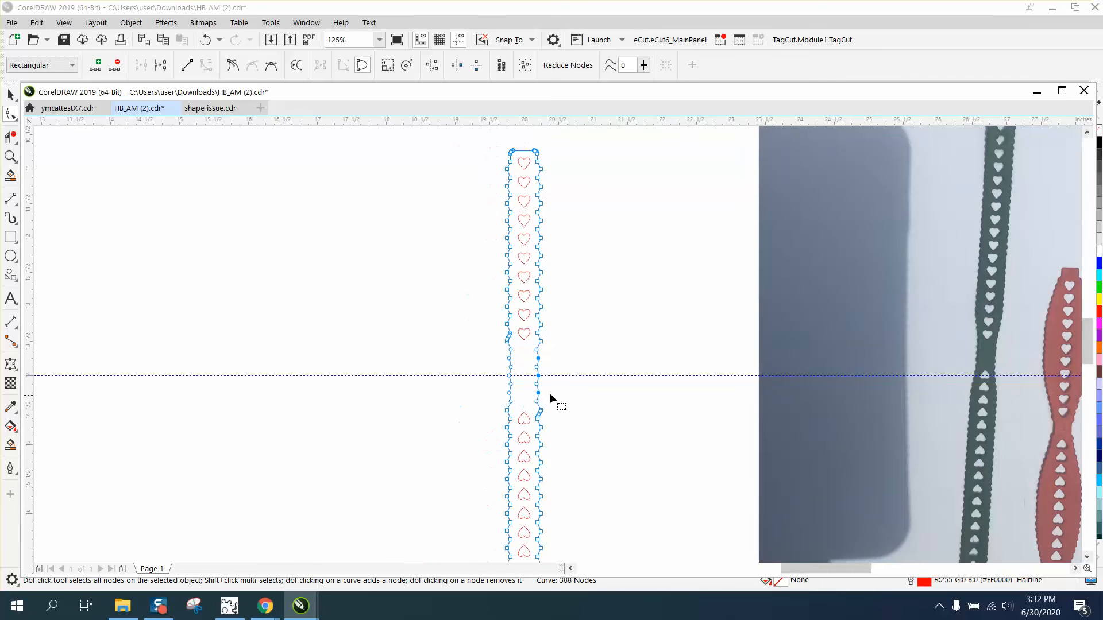
click(11, 93)
click(94, 145)
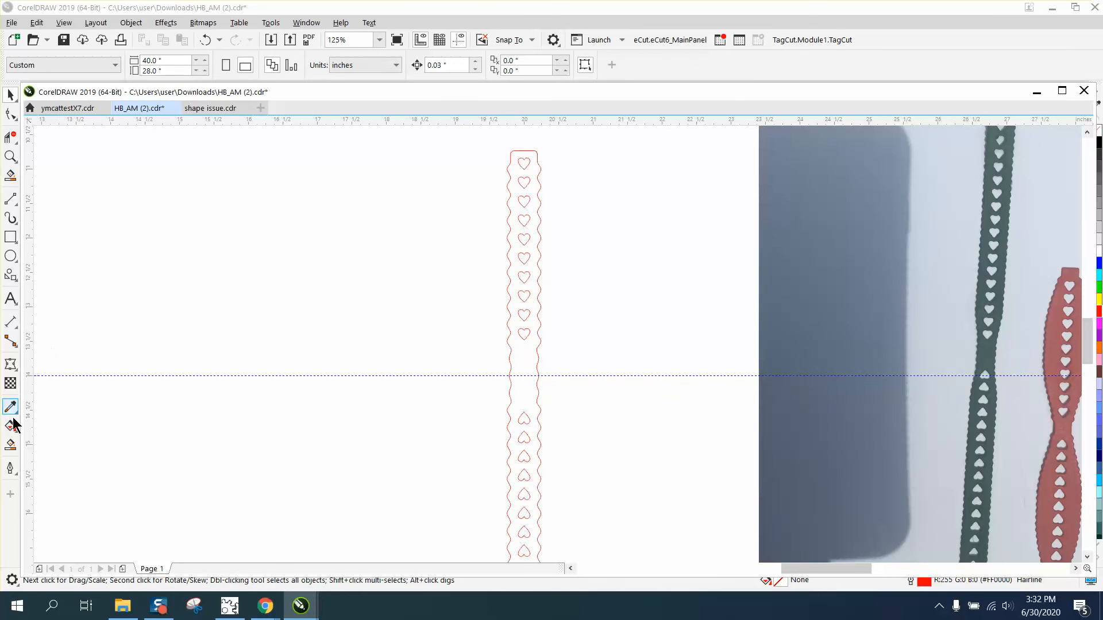
Step: Create a black-filled strap shape from the outline with Smart Fill and place it about 1.4 inches to the outline's right
click(10, 444)
click(524, 355)
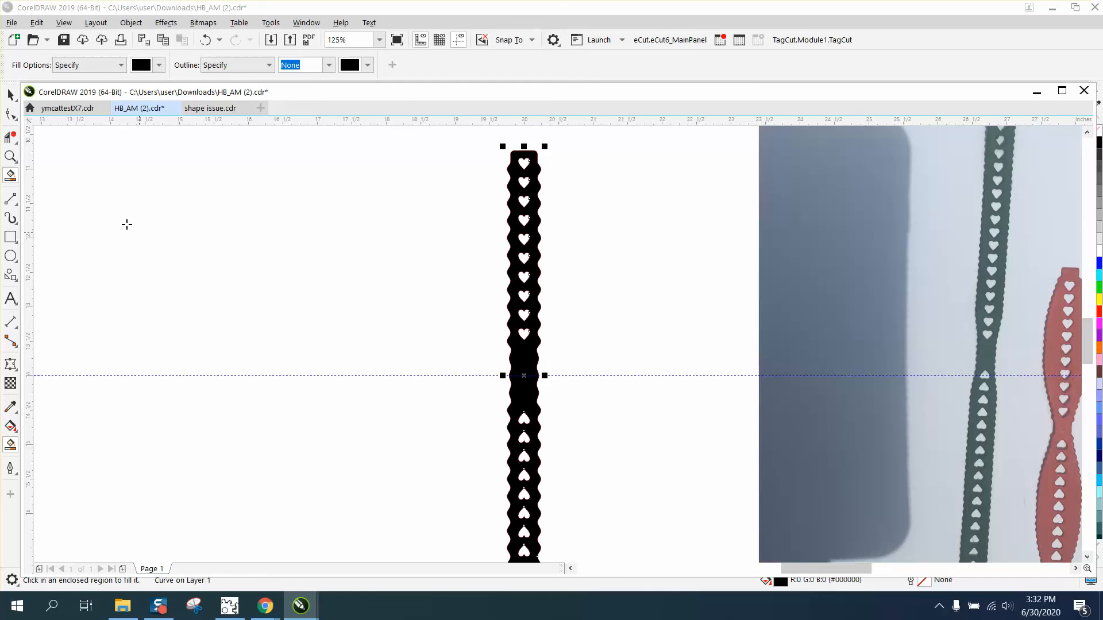
click(10, 94)
drag(525, 372, 622, 365)
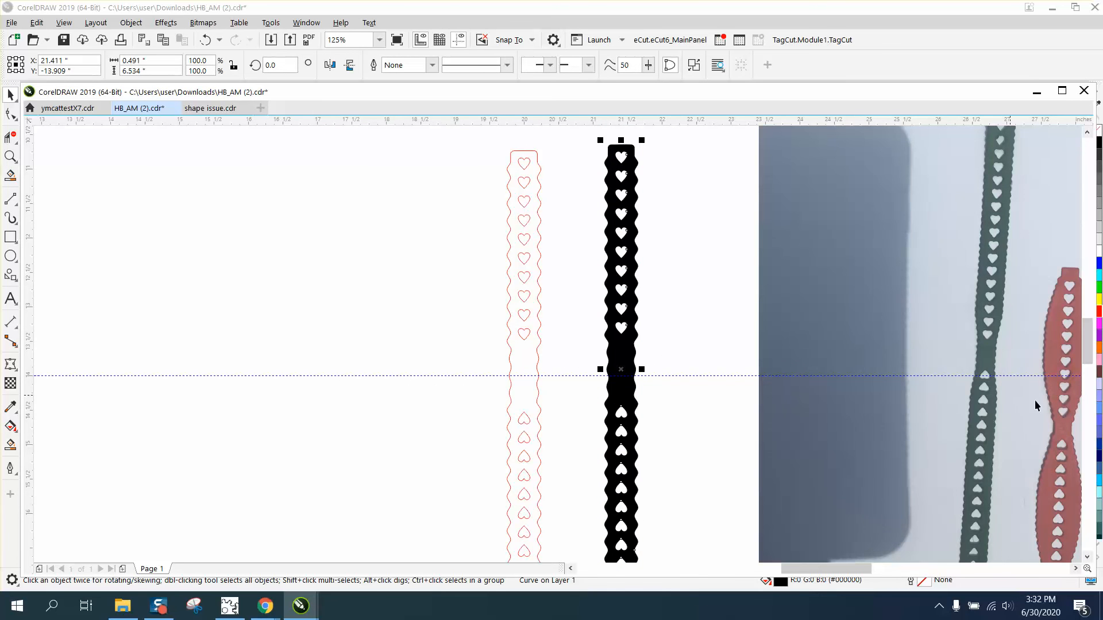
scroll(1040, 396, down, 2)
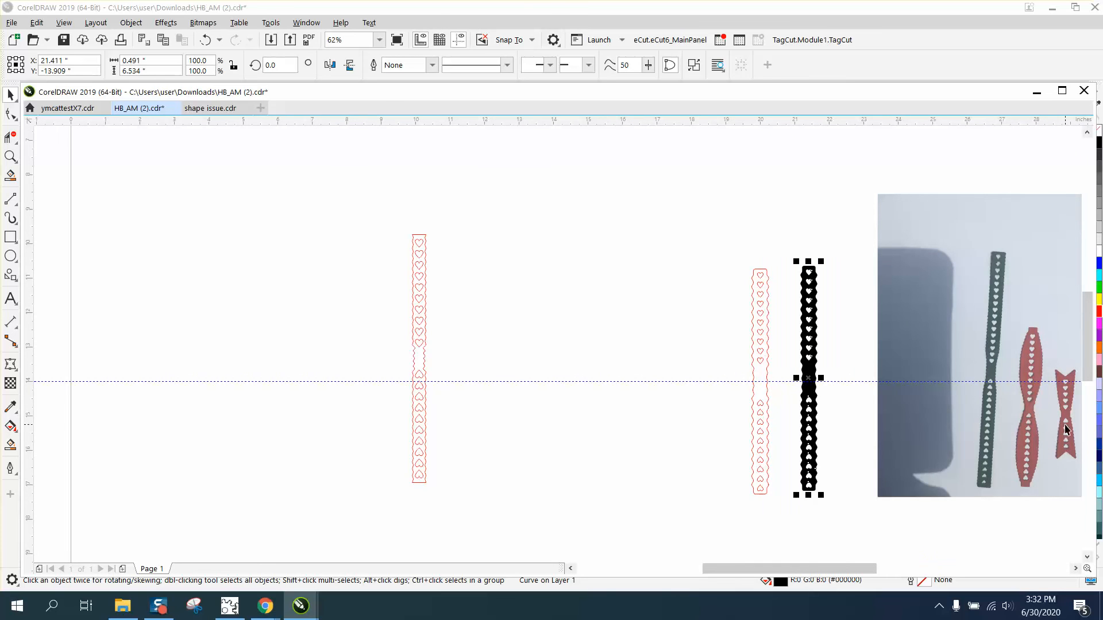
click(10, 157)
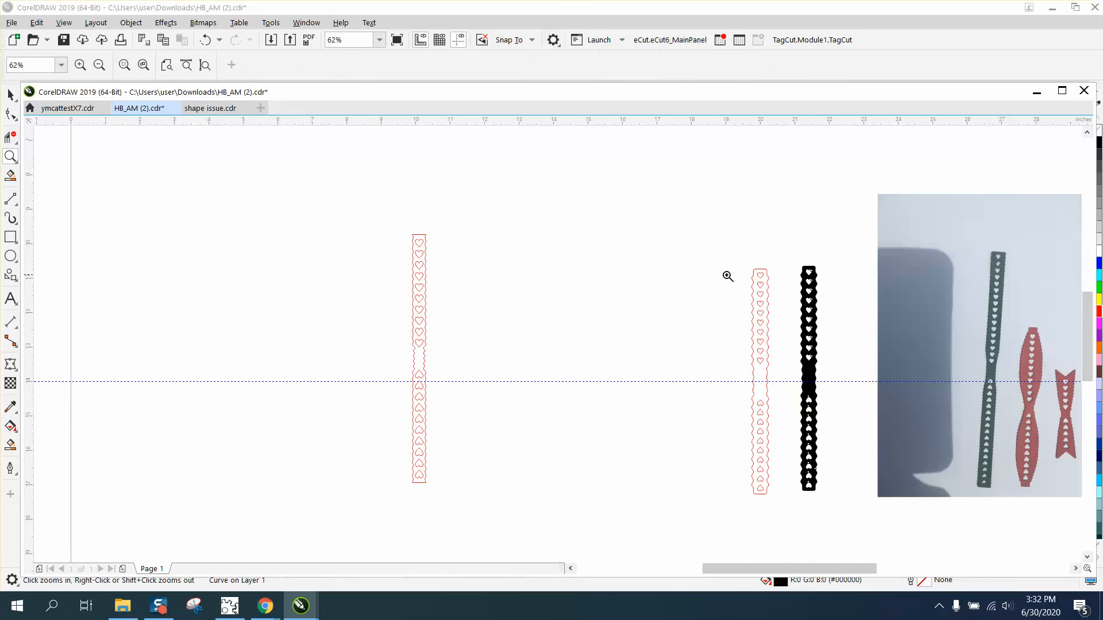
drag(781, 268, 884, 518)
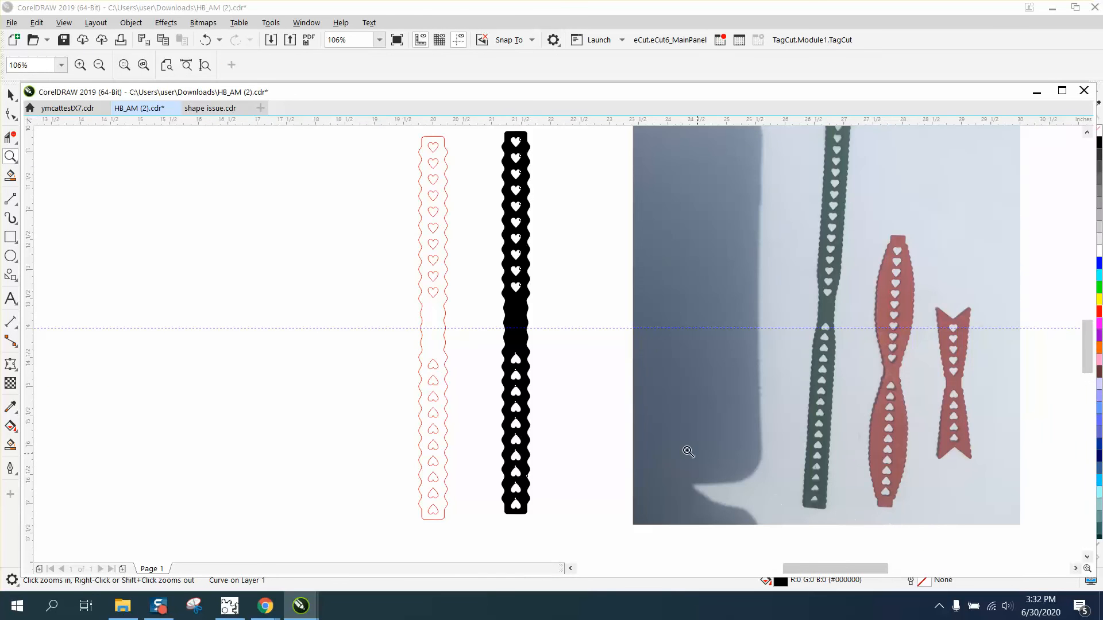